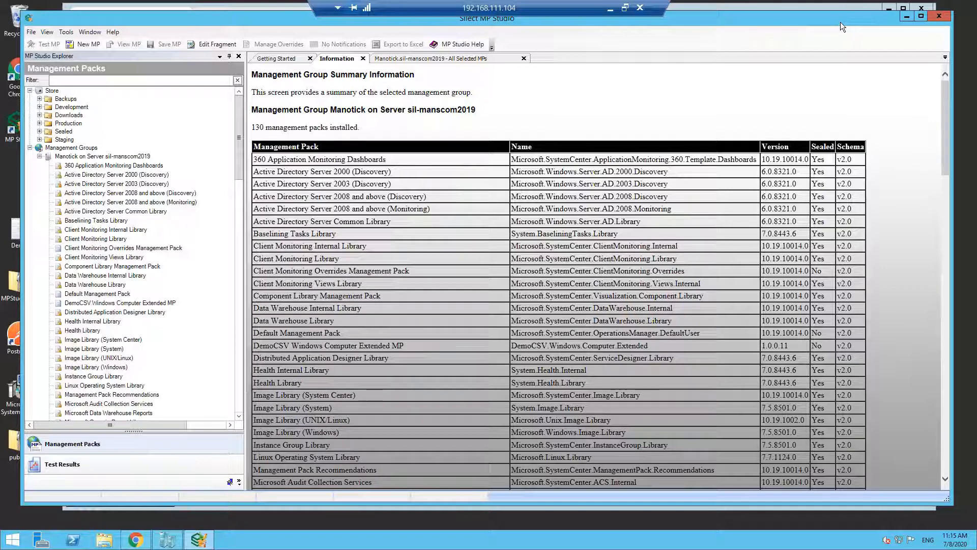
{"action": "left_click_drag", "start_coordinate": [841, 22], "coordinate": [842, 25]}
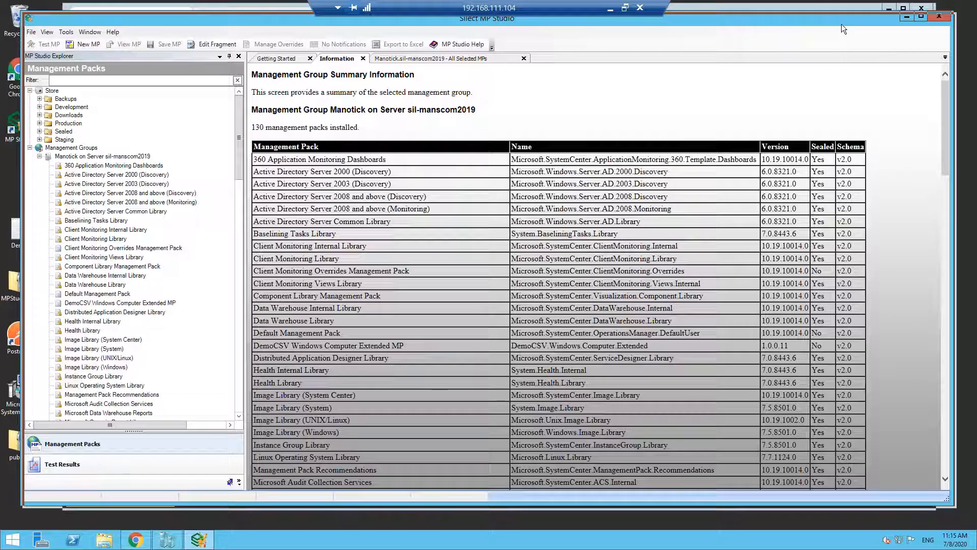
{"action": "left_click_drag", "start_coordinate": [841, 23], "coordinate": [841, 23]}
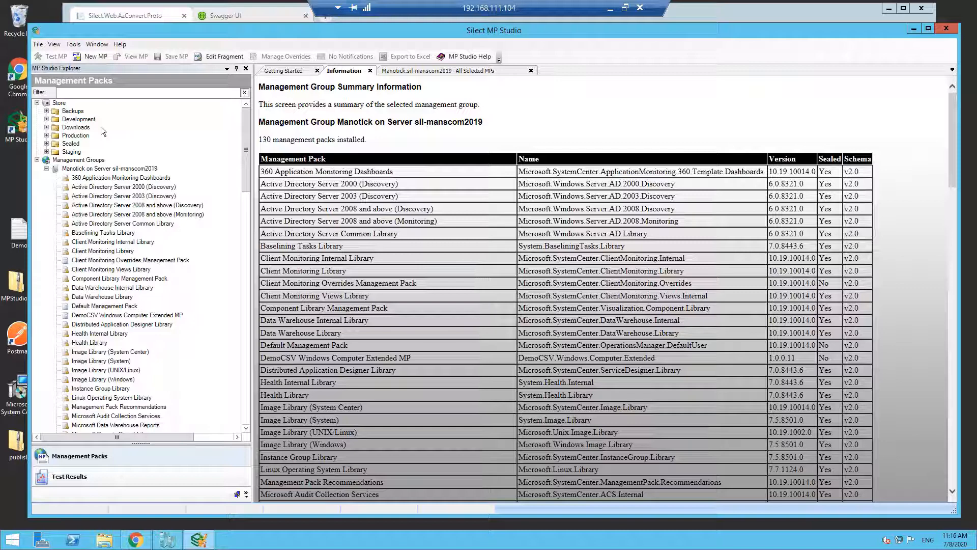
- Open User Administration and review the permissions of the built-in Authors role
{"action": "left_click", "coordinate": [78, 44]}
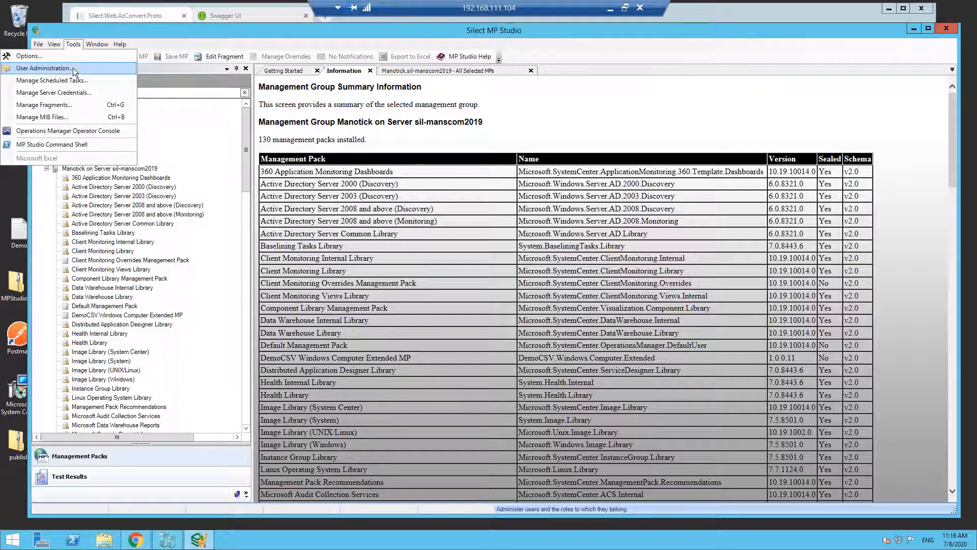
{"action": "left_click", "coordinate": [72, 69]}
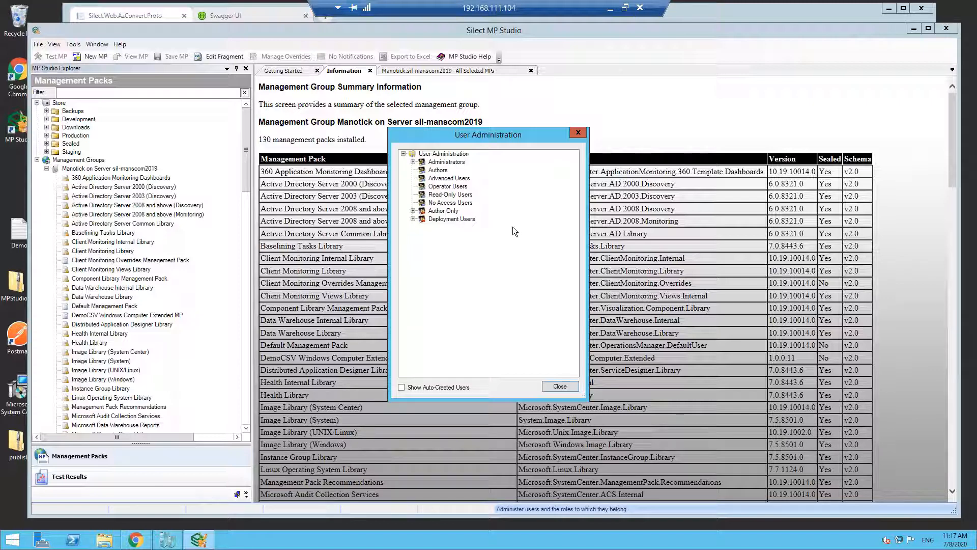
{"action": "right_click", "coordinate": [439, 171]}
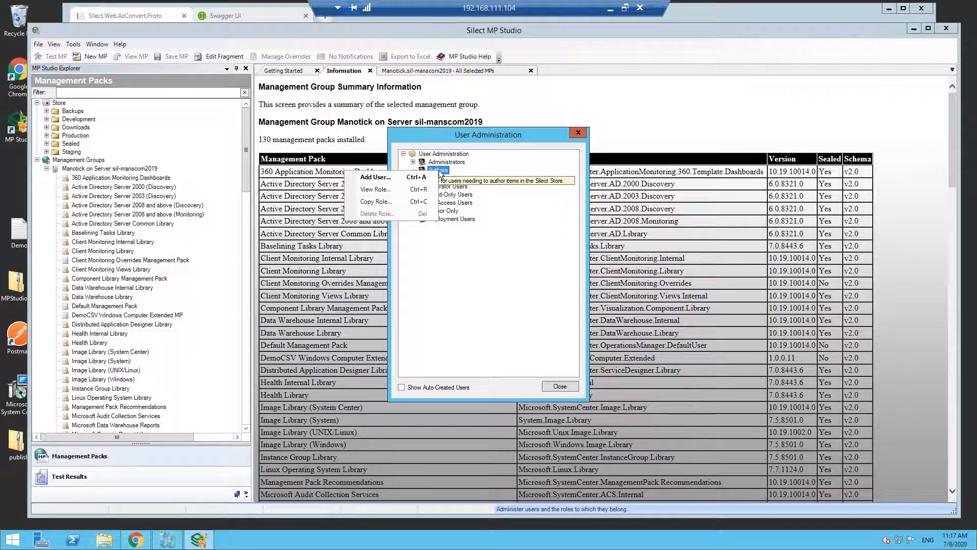
{"action": "left_click", "coordinate": [413, 191]}
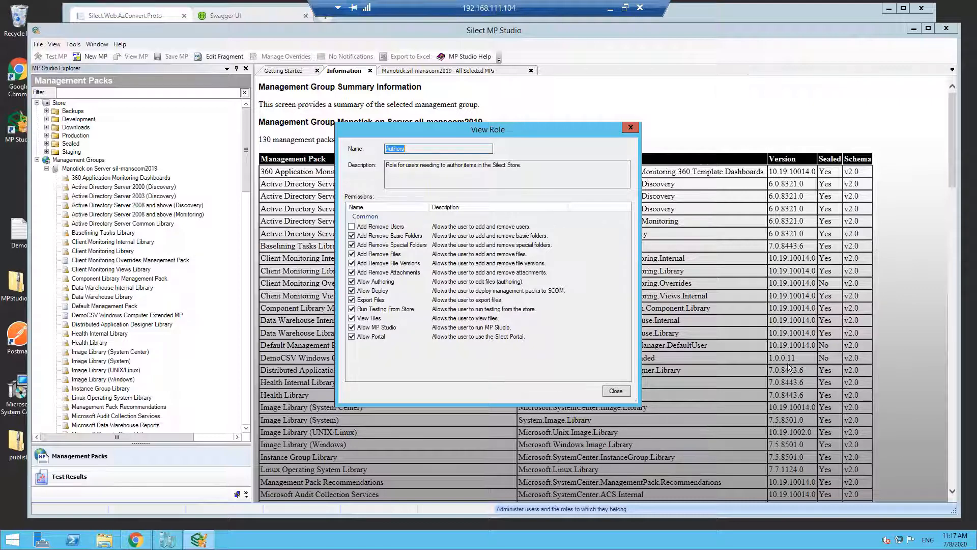
{"action": "left_click", "coordinate": [615, 391]}
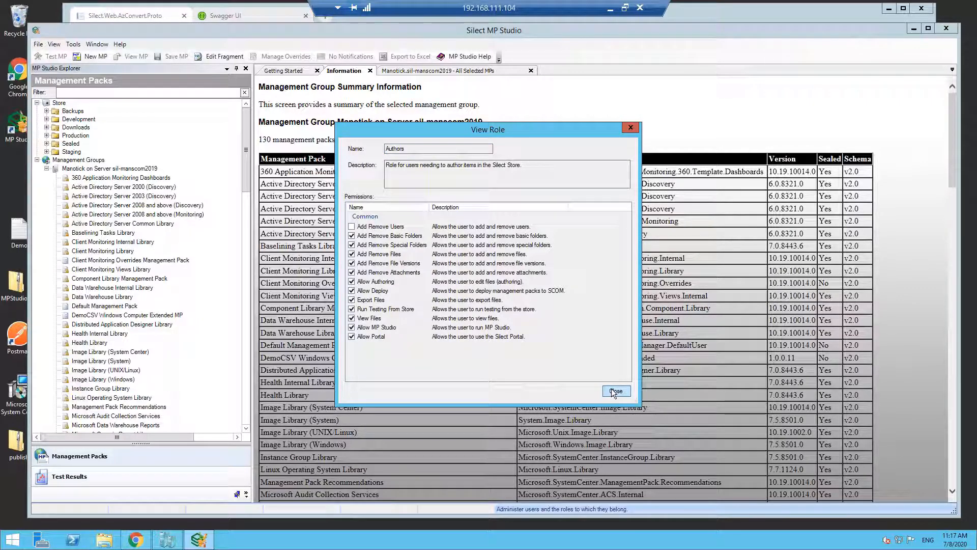
- Review the permissions of the custom Author Only role without changing them
{"action": "right_click", "coordinate": [443, 210]}
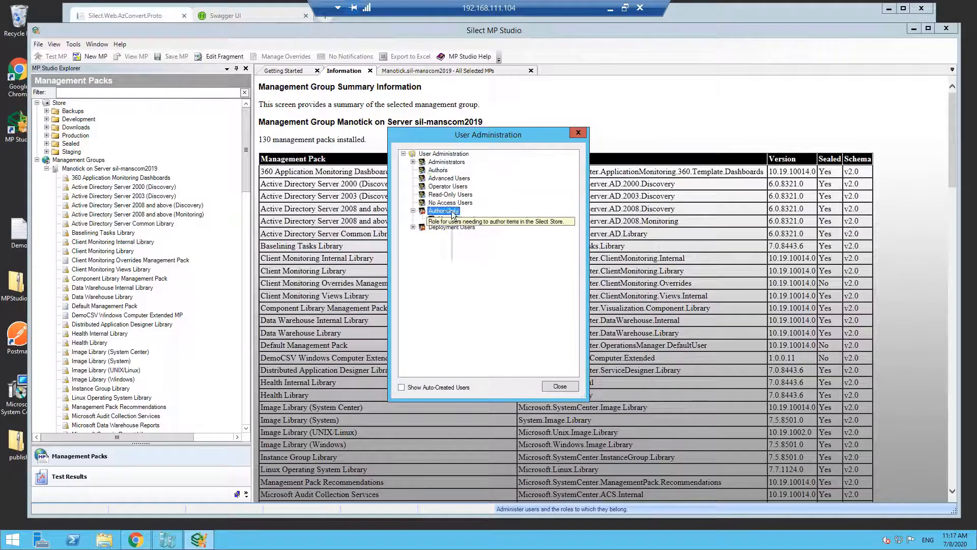
{"action": "left_click", "coordinate": [432, 231]}
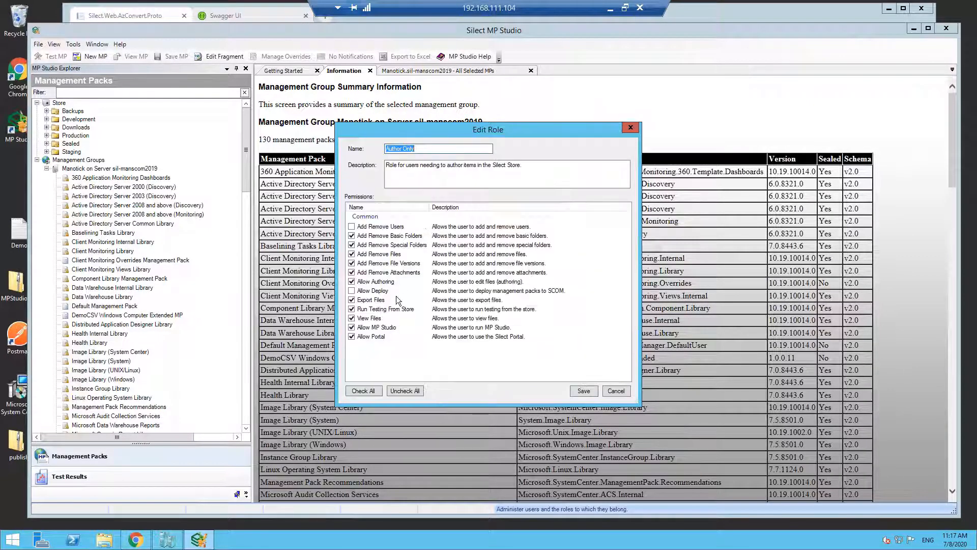
{"action": "left_click", "coordinate": [615, 391]}
- Inspect the approved folders, files and groups of the user assigned to the Author Only role, leaving them unchanged
{"action": "right_click", "coordinate": [446, 221]}
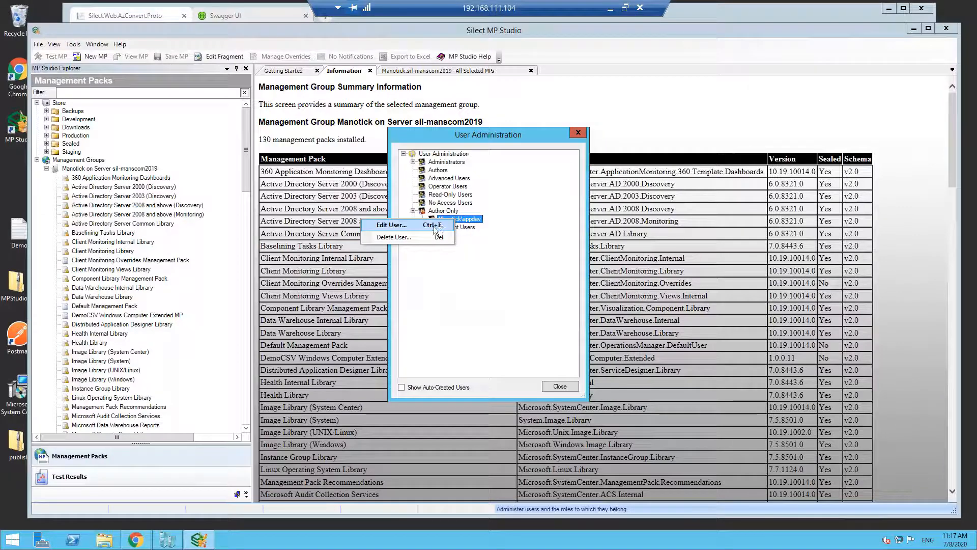
{"action": "key", "text": "Escape"}
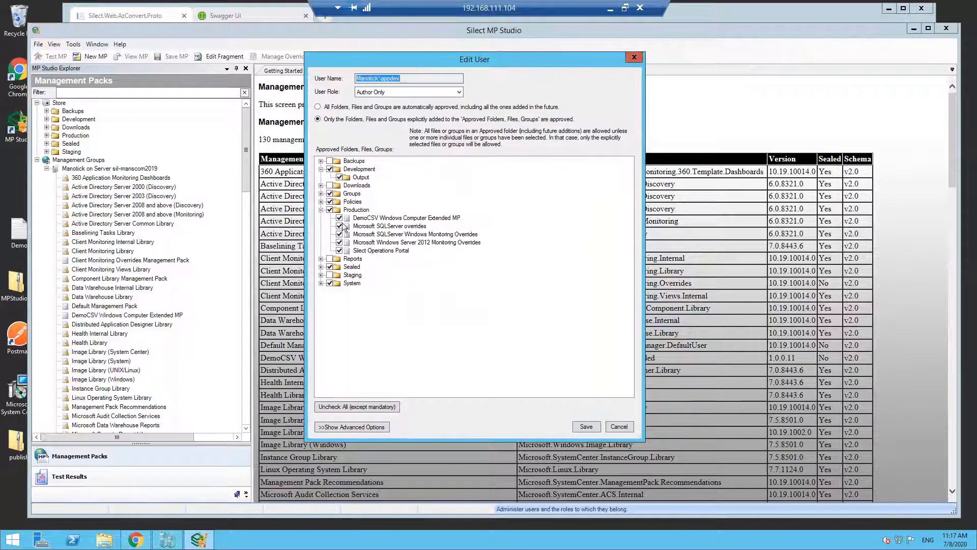
{"action": "left_click", "coordinate": [321, 210]}
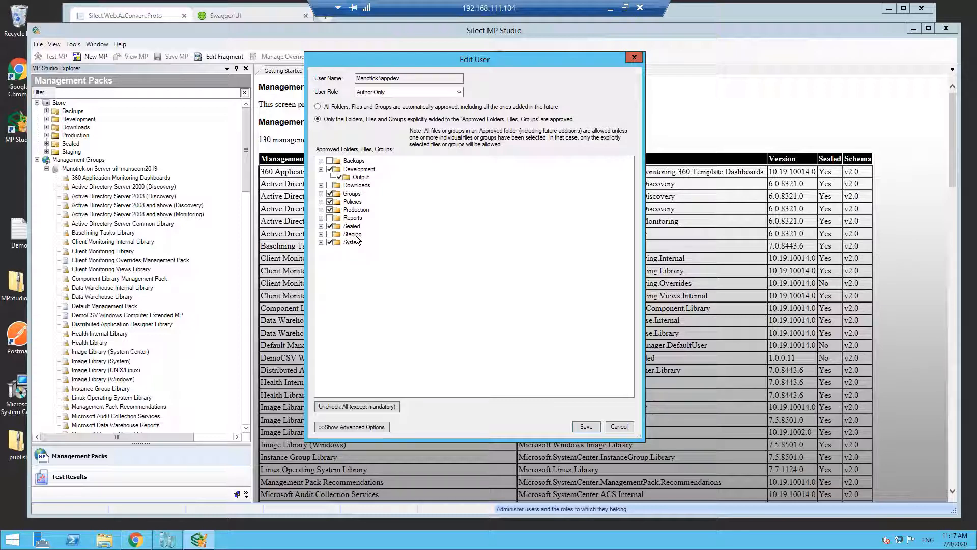
{"action": "left_click", "coordinate": [618, 427]}
- Review the permissions of the Deployment Users role without changing them, and close User Administration
{"action": "left_click", "coordinate": [453, 227]}
{"action": "right_click", "coordinate": [466, 230]}
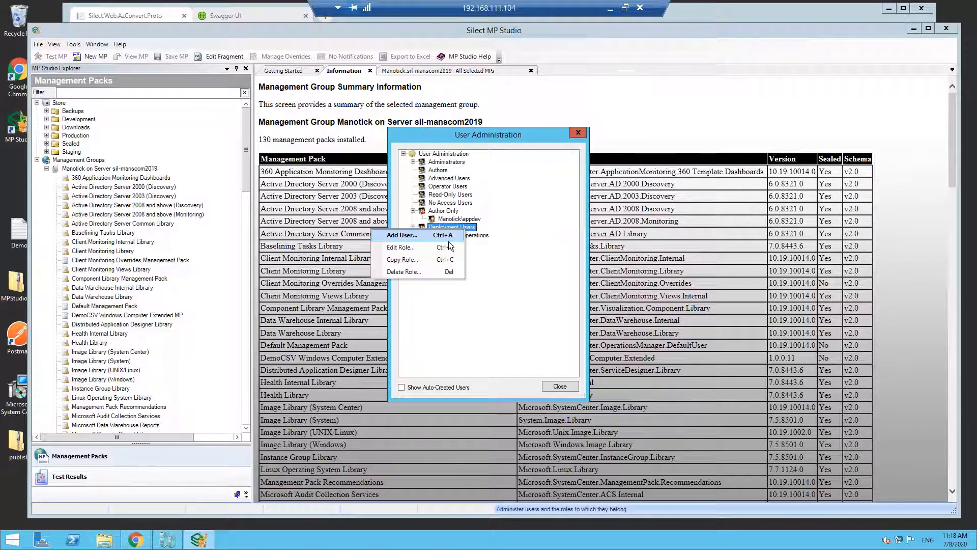
{"action": "left_click", "coordinate": [450, 247]}
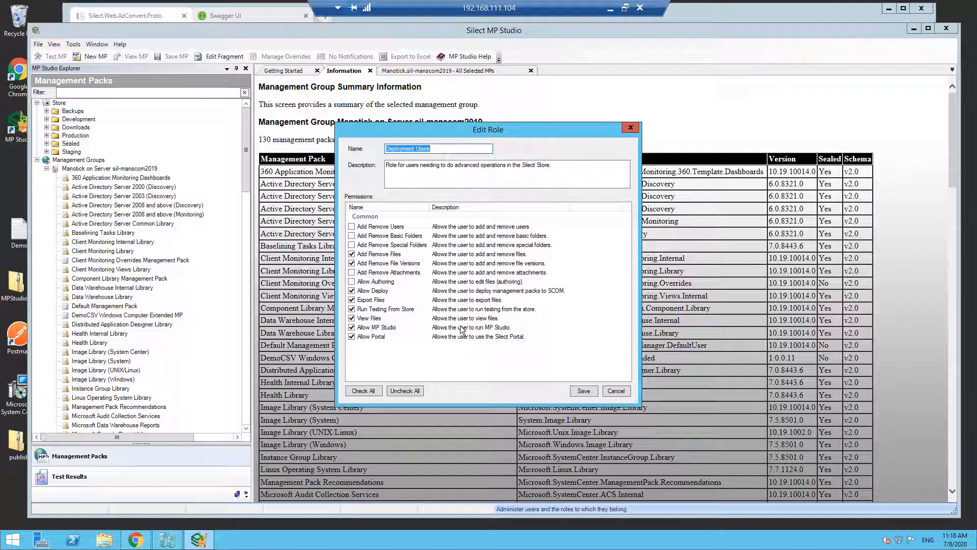
{"action": "left_click", "coordinate": [617, 390]}
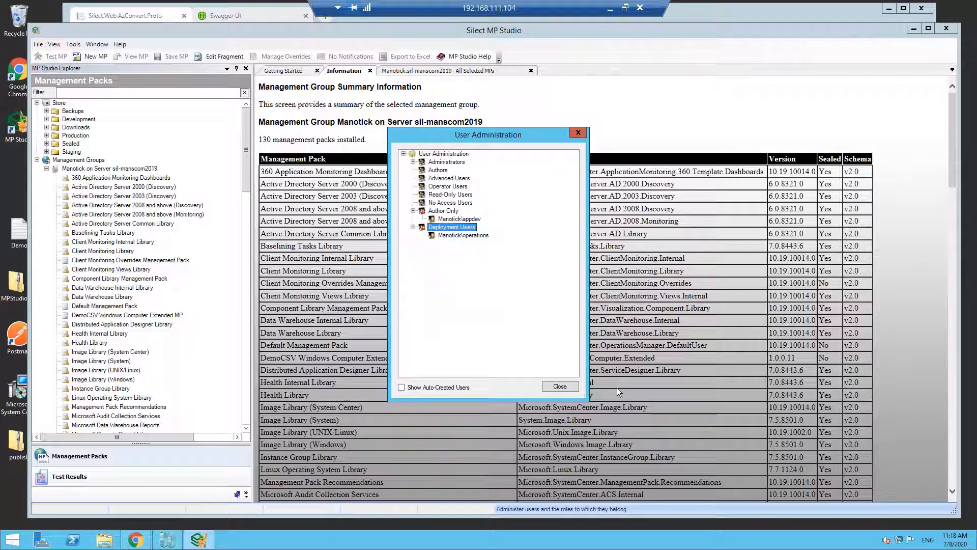
{"action": "left_click", "coordinate": [560, 386]}
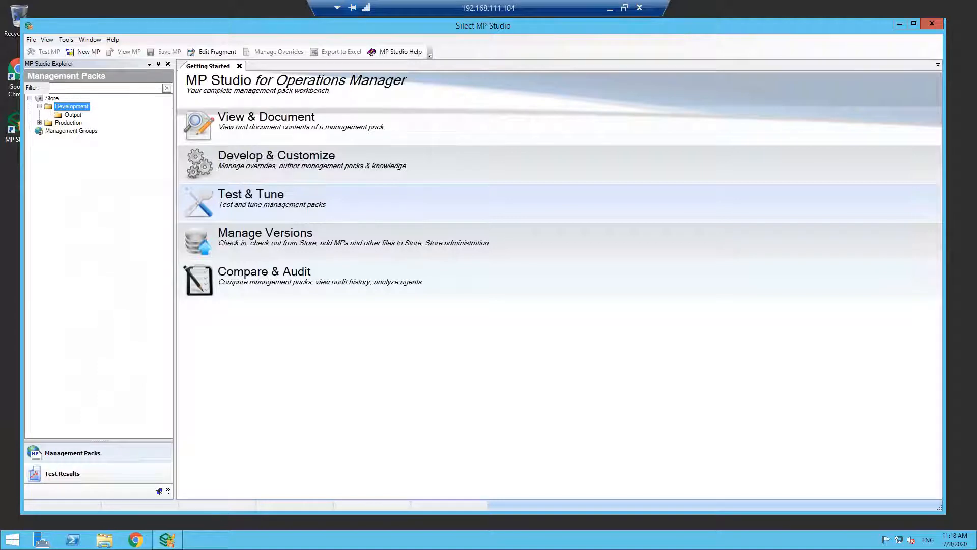
- Check on the Start screen which account is signed in to the authoring session, and return to the desktop
{"action": "left_click", "coordinate": [5, 540]}
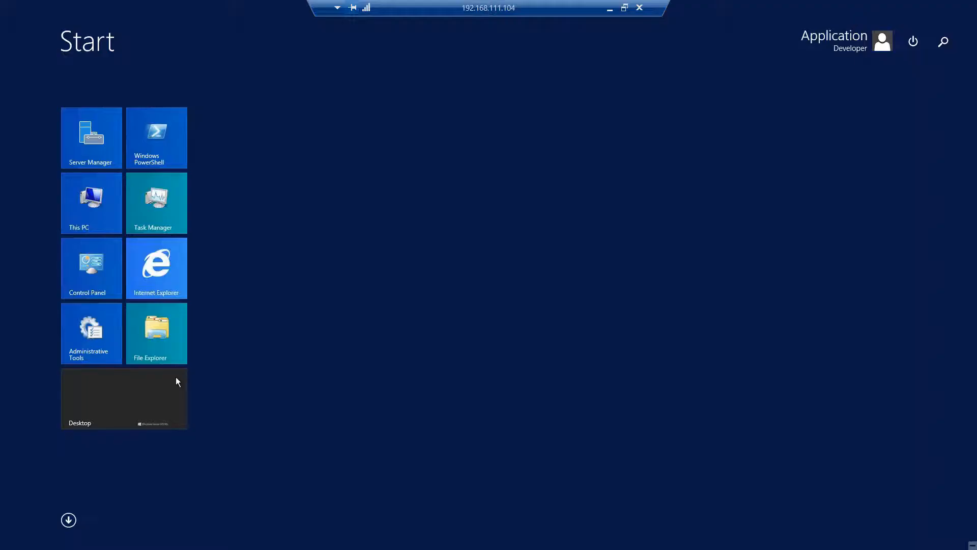
{"action": "left_click", "coordinate": [138, 401]}
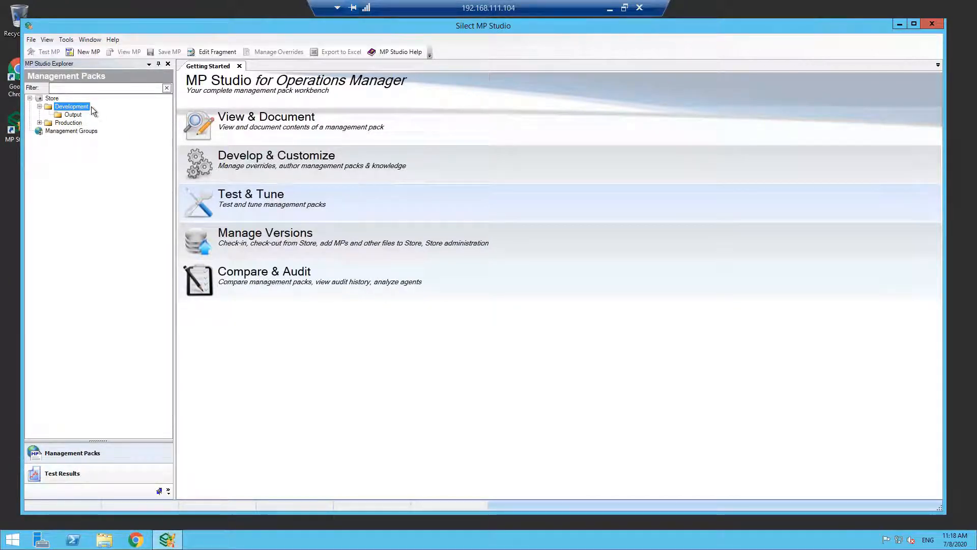
- Start a new management pack with the unique name Silect.Operations.Portal, keeping version 1.0.0.0 and the matching display name
{"action": "left_click", "coordinate": [86, 53]}
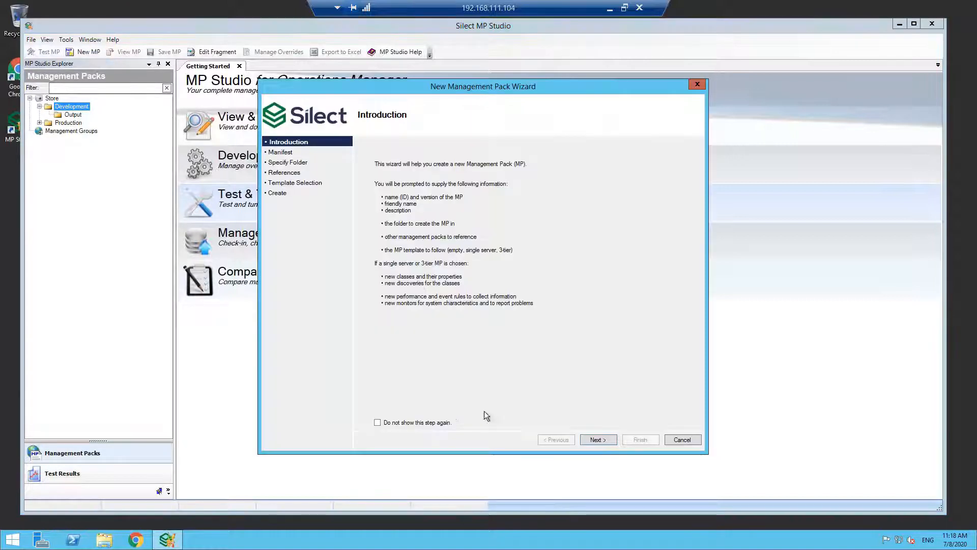
{"action": "left_click", "coordinate": [596, 439]}
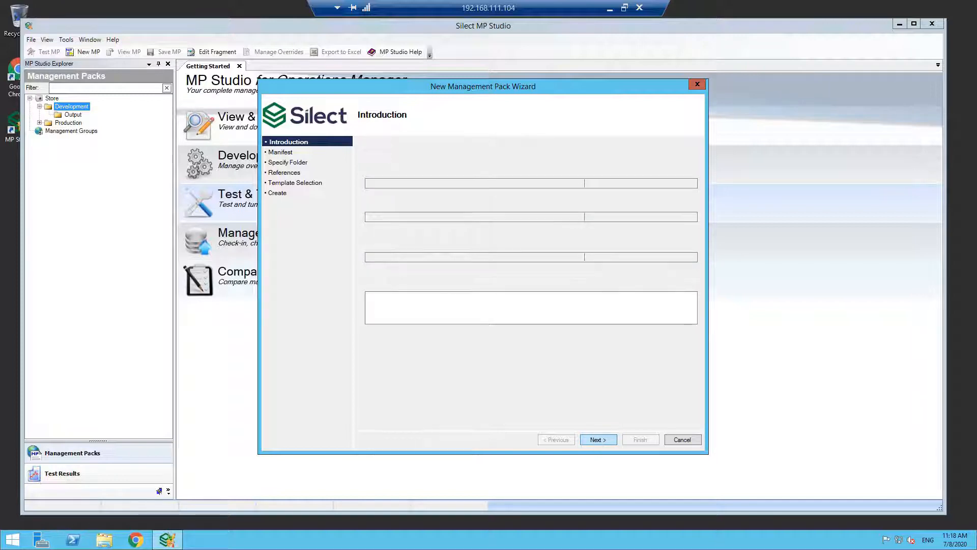
{"action": "key", "text": "BackSpace"}
{"action": "key", "text": "BackSpace"}
{"action": "key", "text": "BackSpace"}
{"action": "key", "text": "BackSpace"}
{"action": "key", "text": "BackSpace"}
{"action": "key", "text": "BackSpace"}
{"action": "key", "text": "BackSpace"}
{"action": "key", "text": "BackSpace"}
{"action": "key", "text": "BackSpace"}
{"action": "key", "text": "BackSpace"}
{"action": "key", "text": "BackSpace"}
{"action": "key", "text": "BackSpace"}
{"action": "key", "text": "BackSpace"}
{"action": "key", "text": "BackSpace"}
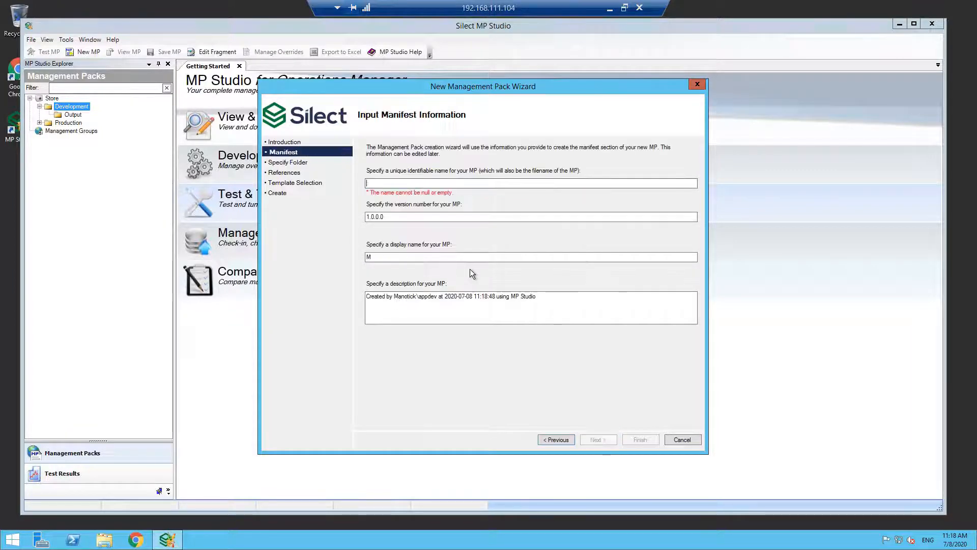
{"action": "type", "text": "Silect."}
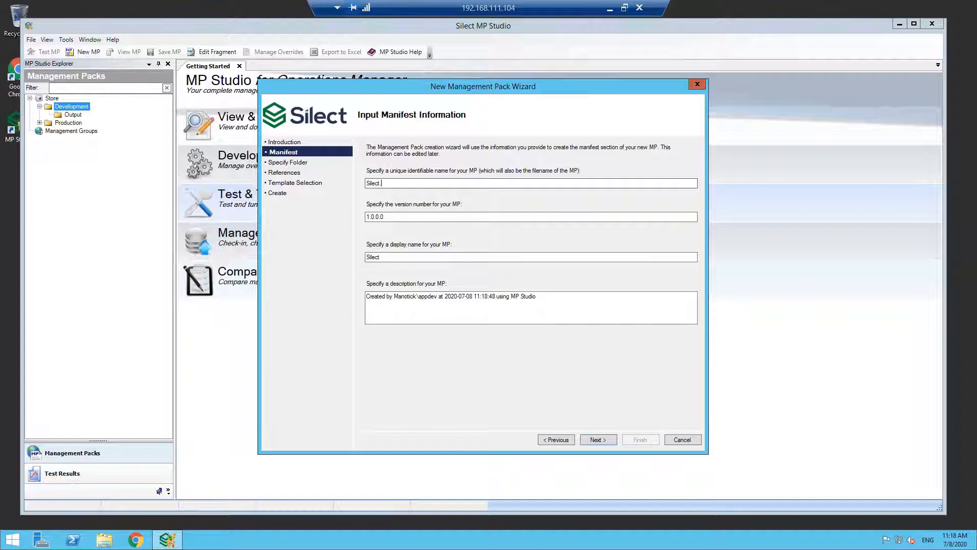
{"action": "type", "text": "Operations"}
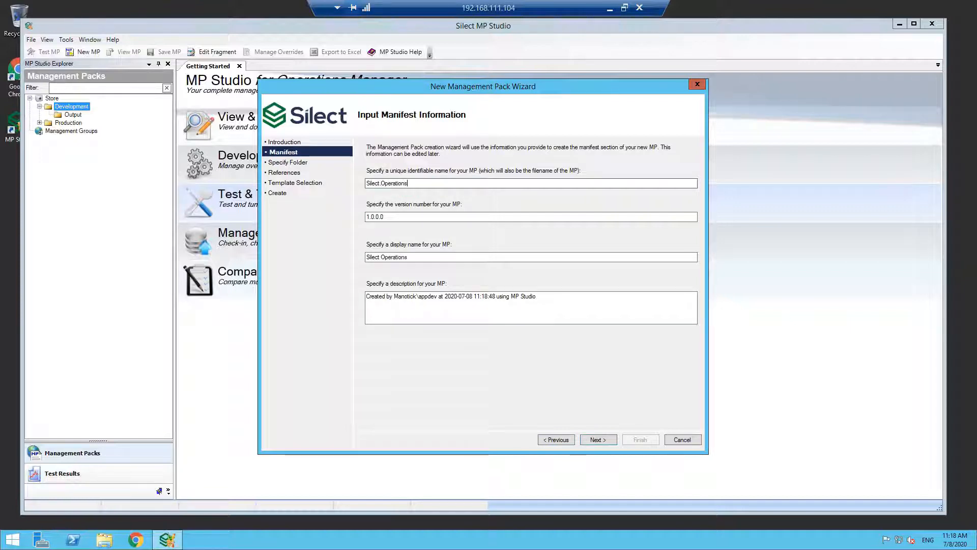
{"action": "type", "text": ".Portal"}
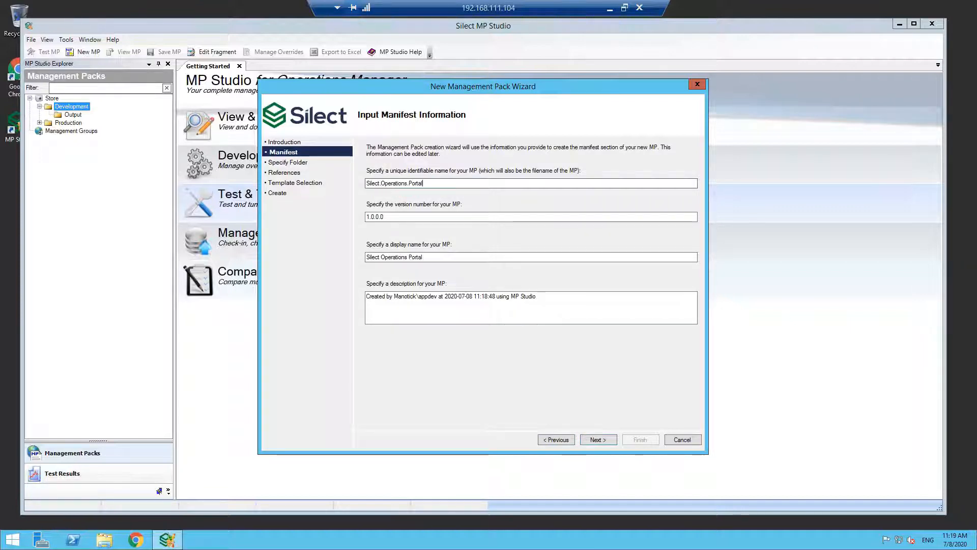
{"action": "left_click", "coordinate": [605, 441]}
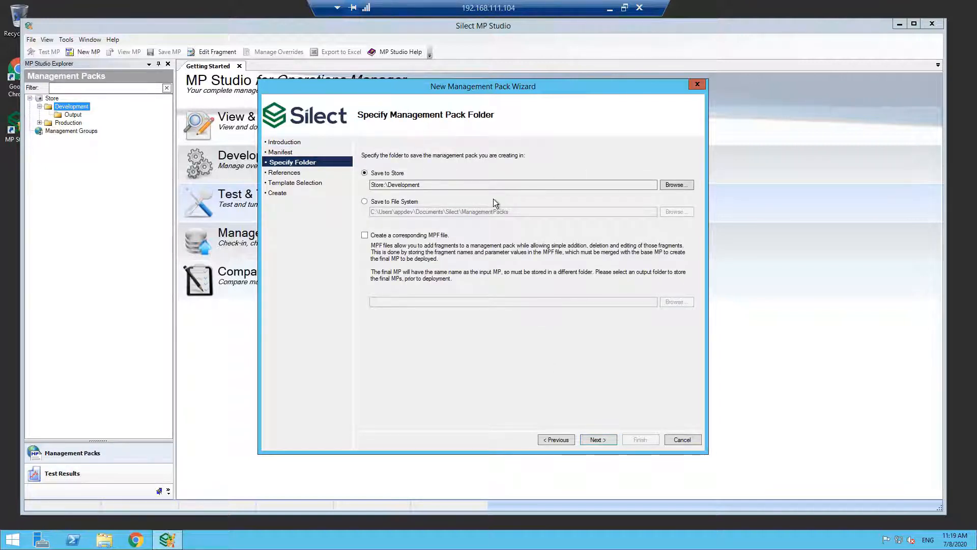
- Create the management pack in Store:\Development with the Windows (SCOM 2019) references and the Empty Management Pack template
{"action": "left_click", "coordinate": [600, 440]}
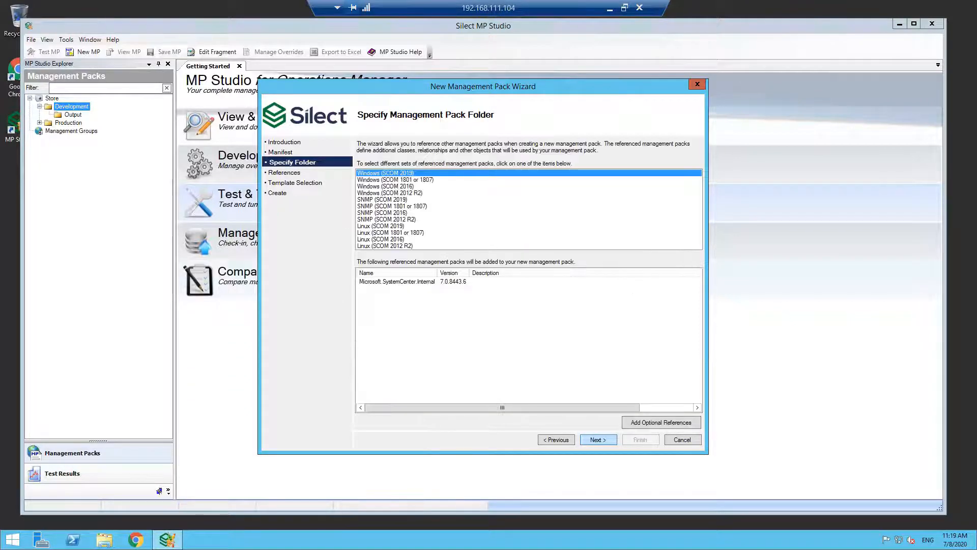
{"action": "left_click", "coordinate": [596, 438]}
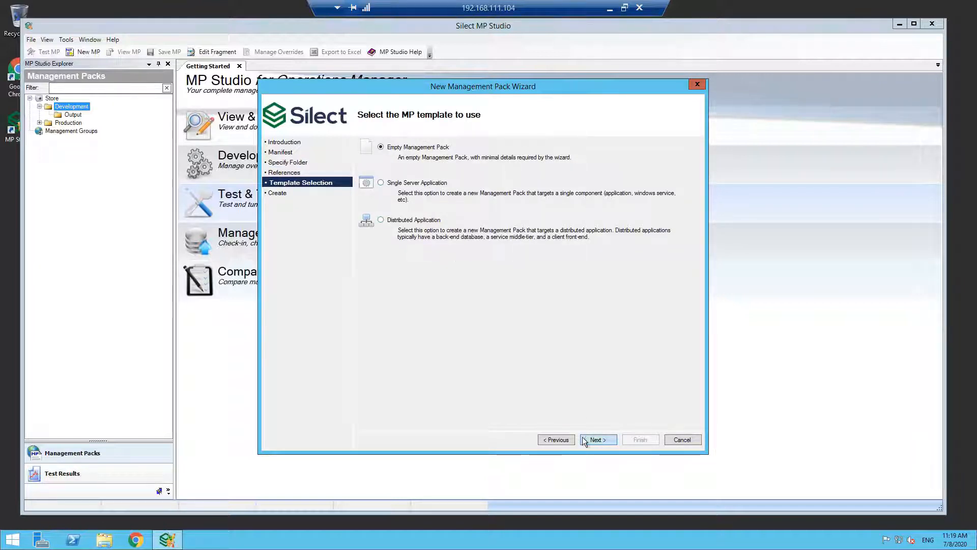
{"action": "left_click", "coordinate": [599, 439]}
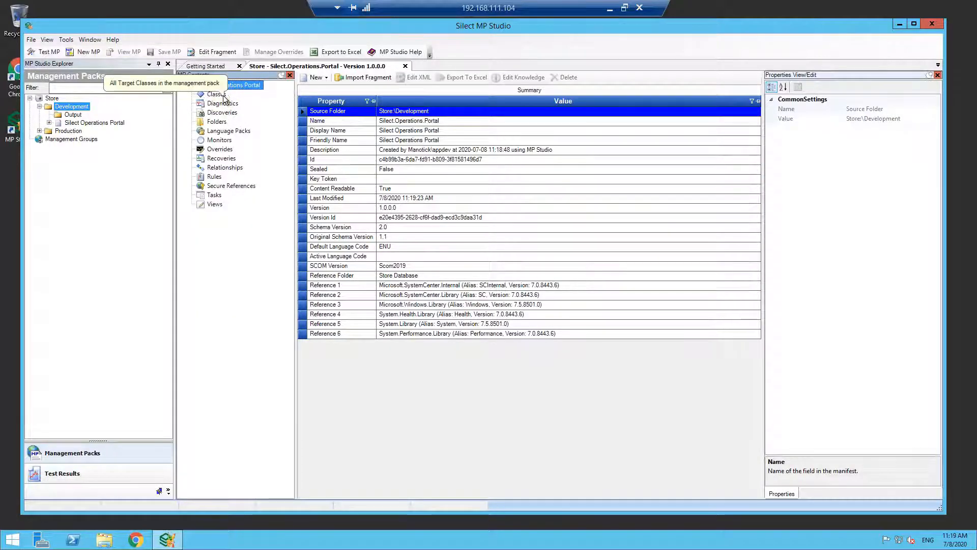
- Start a new Windows Registry class discovery in the management pack, reading registry data from computer SIL-MAN-HV1
{"action": "right_click", "coordinate": [228, 113]}
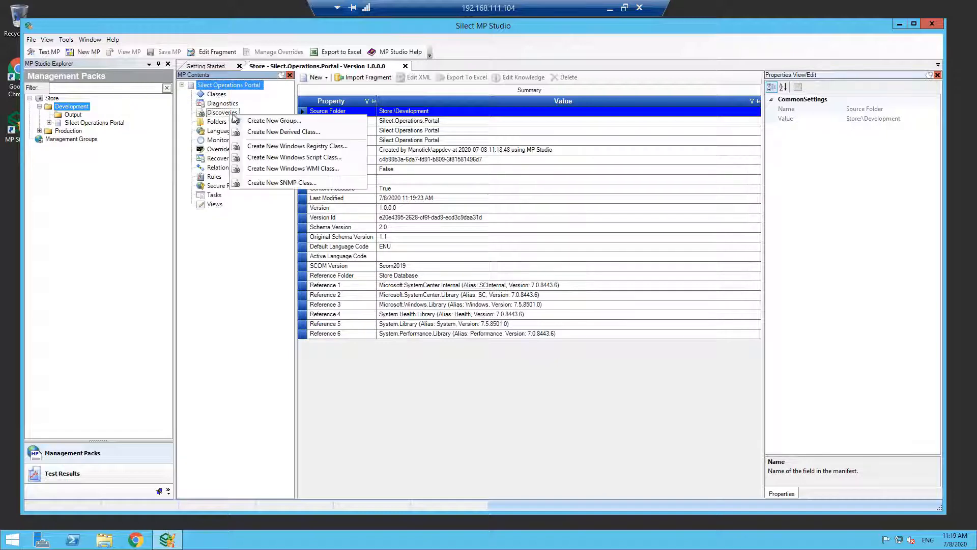
{"action": "left_click", "coordinate": [309, 146]}
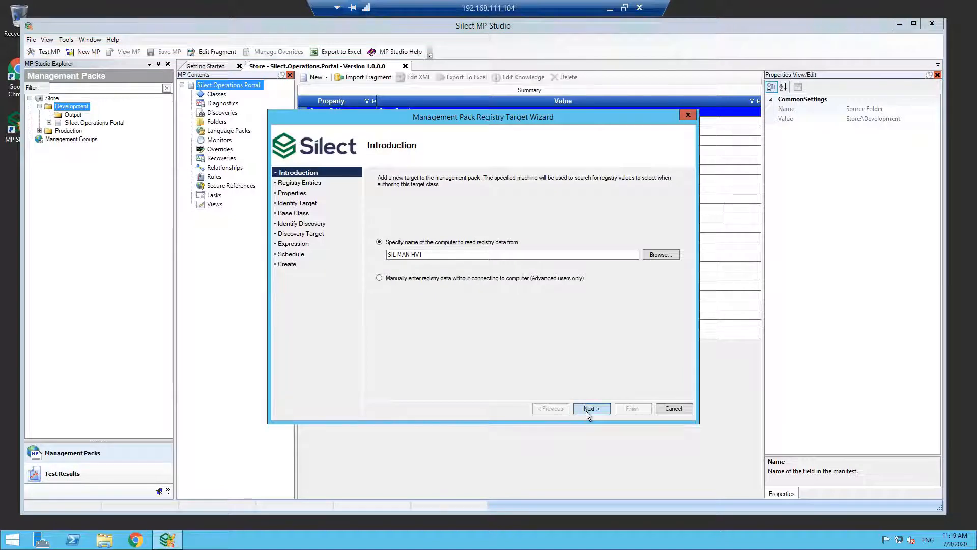
{"action": "left_click", "coordinate": [587, 413]}
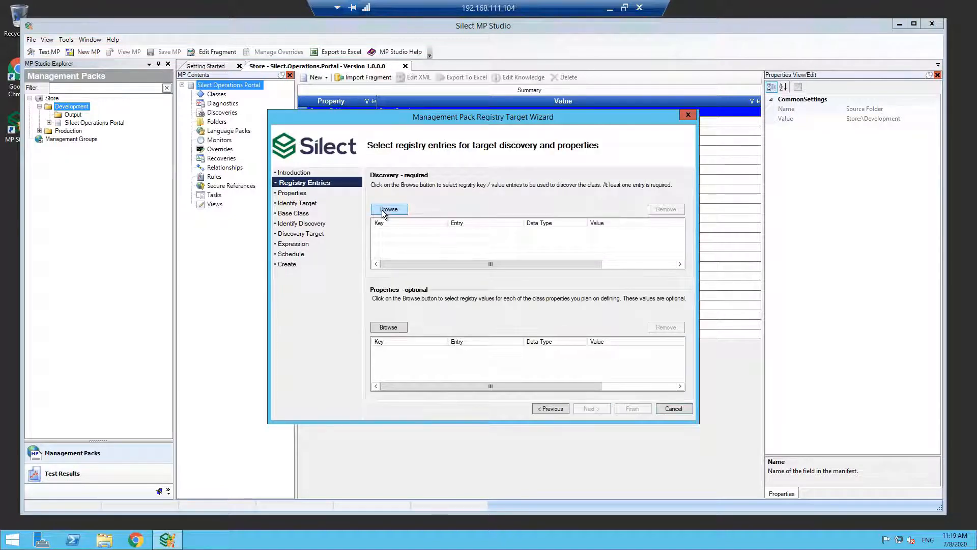
- Add the entry New Value #1 from HKEY_LOCAL_MACHINE\SOFTWARE\Silect as the required discovery registry entry
{"action": "left_click", "coordinate": [382, 210]}
{"action": "left_click", "coordinate": [265, 138]}
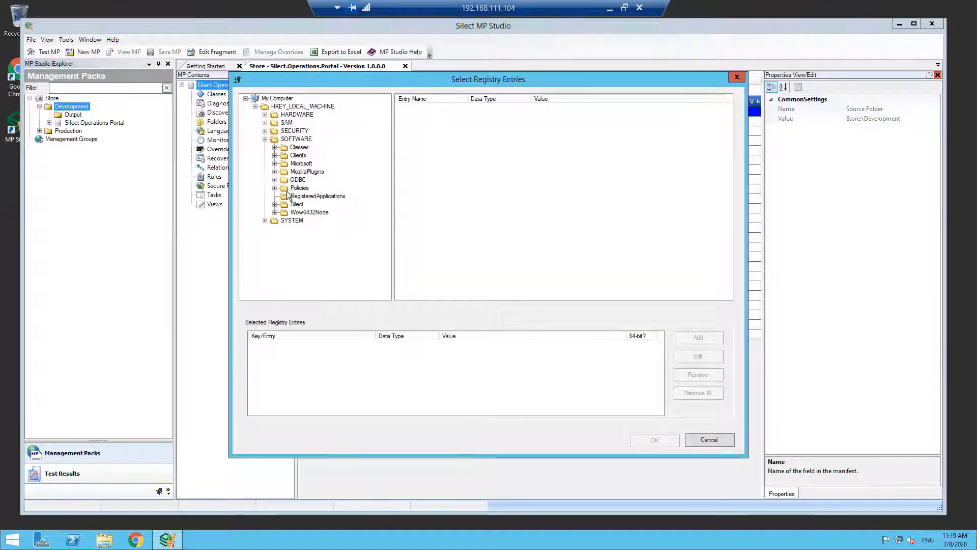
{"action": "double_click", "coordinate": [297, 204]}
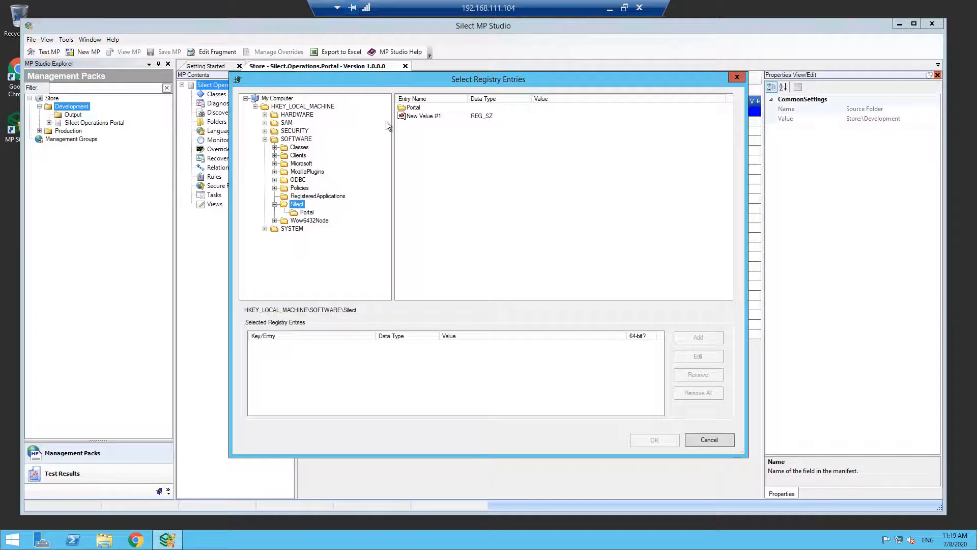
{"action": "left_click", "coordinate": [414, 116]}
{"action": "left_click", "coordinate": [701, 335]}
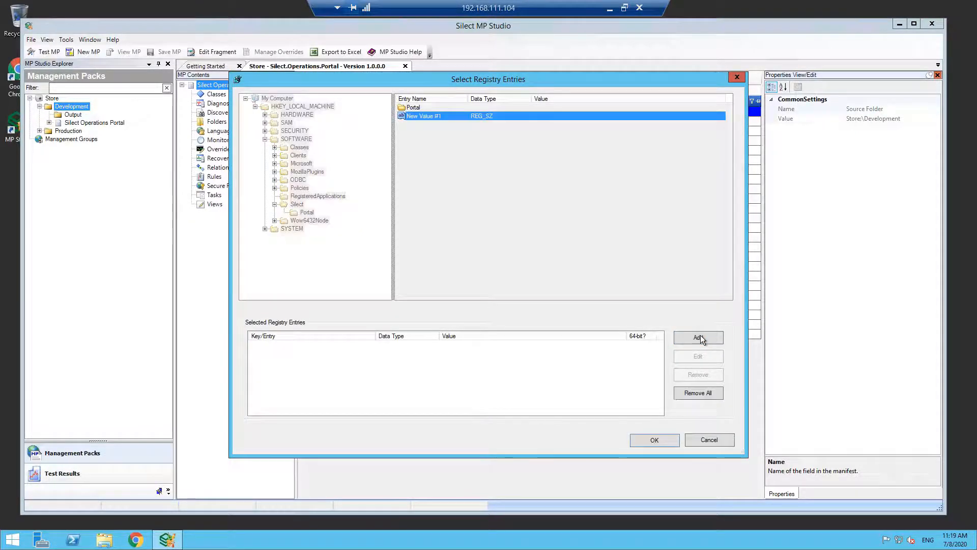
{"action": "left_click", "coordinate": [668, 440]}
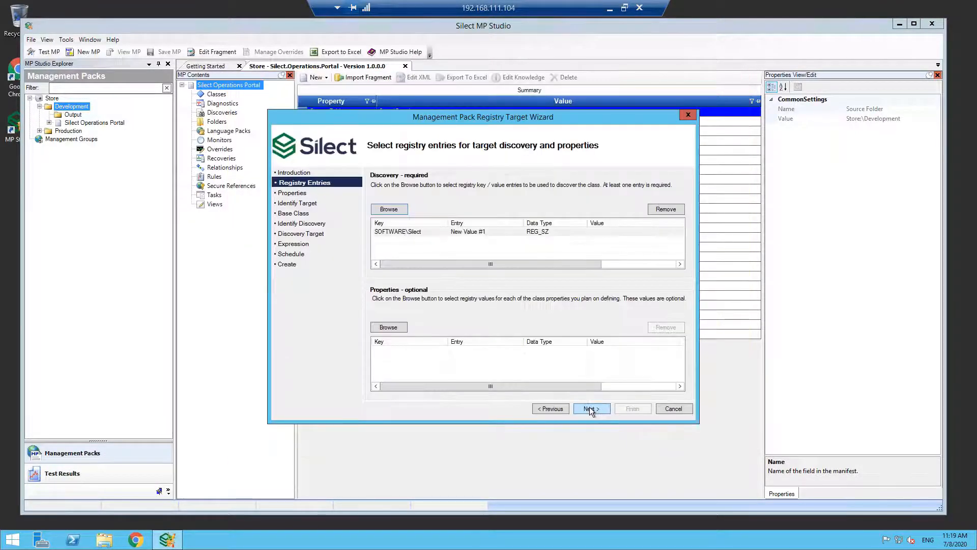
- Keep the default Silect Registry Class and discovery names, Windows Local Application base class, and Windows Operating System discovery target, adding no properties
{"action": "left_click", "coordinate": [589, 408]}
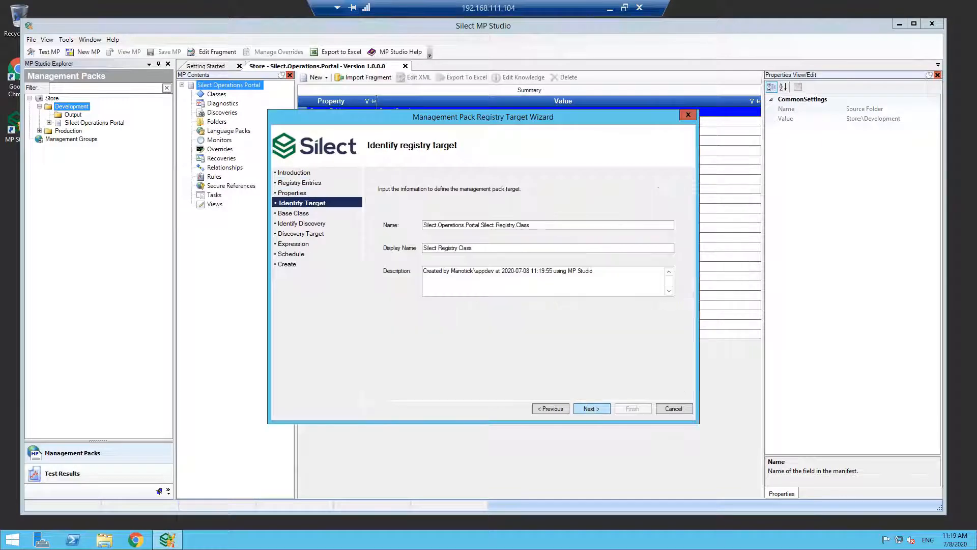
{"action": "left_click", "coordinate": [590, 408]}
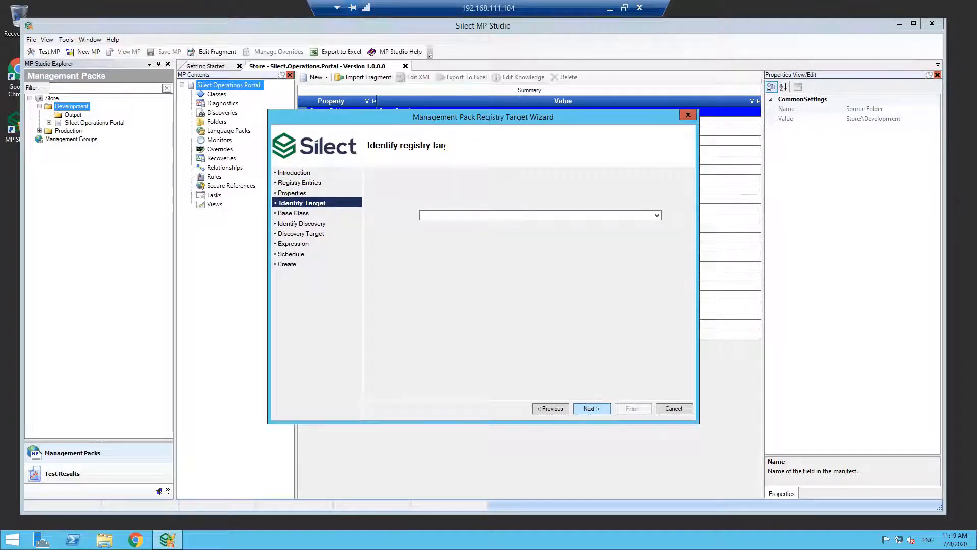
{"action": "left_click", "coordinate": [590, 408]}
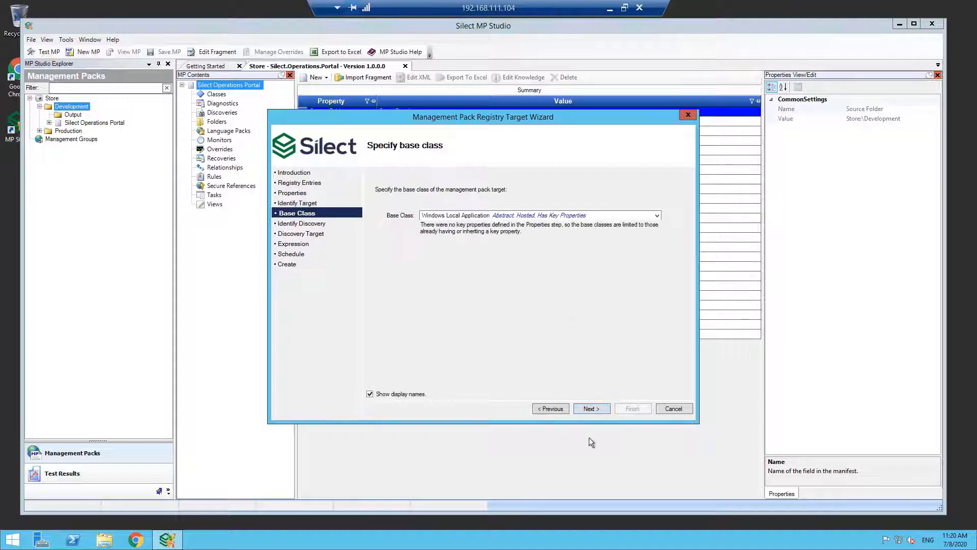
{"action": "left_click", "coordinate": [589, 409]}
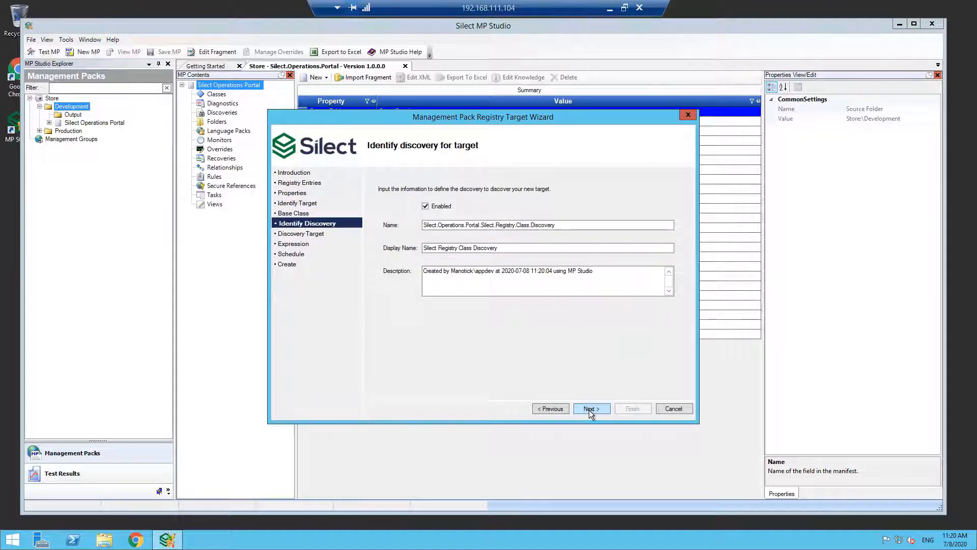
{"action": "left_click", "coordinate": [588, 410]}
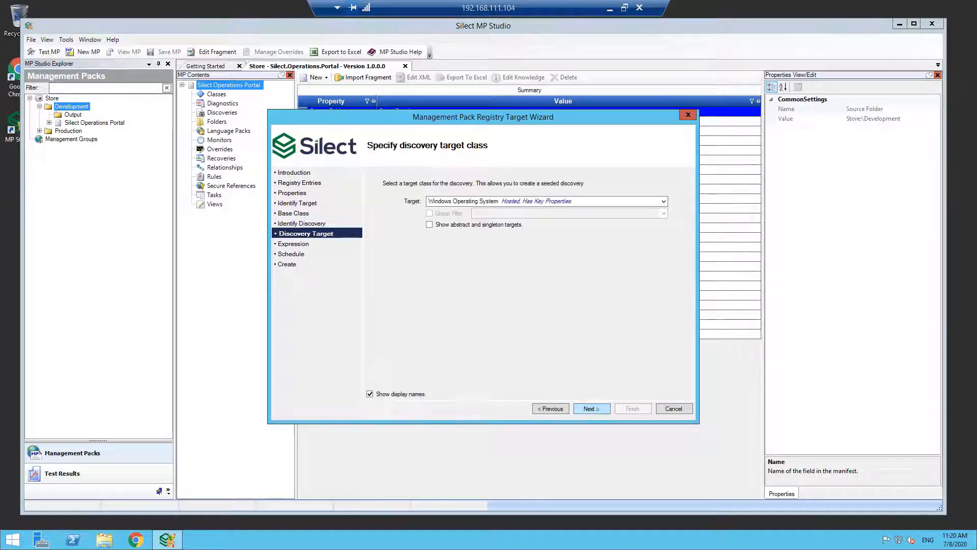
{"action": "left_click", "coordinate": [591, 408]}
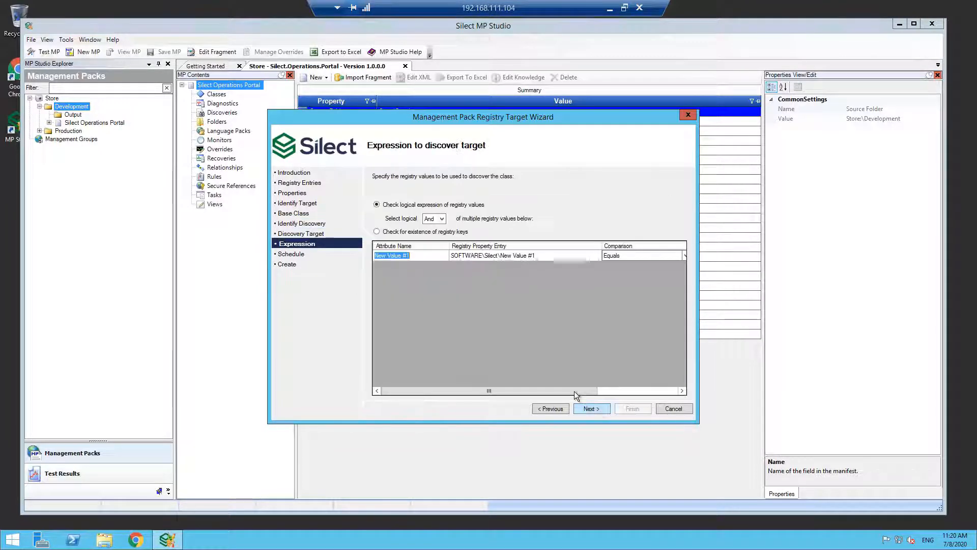
- Make the discovery check for existence of registry keys, run it every 1 day, and create the class with its discovery
{"action": "left_click", "coordinate": [415, 232]}
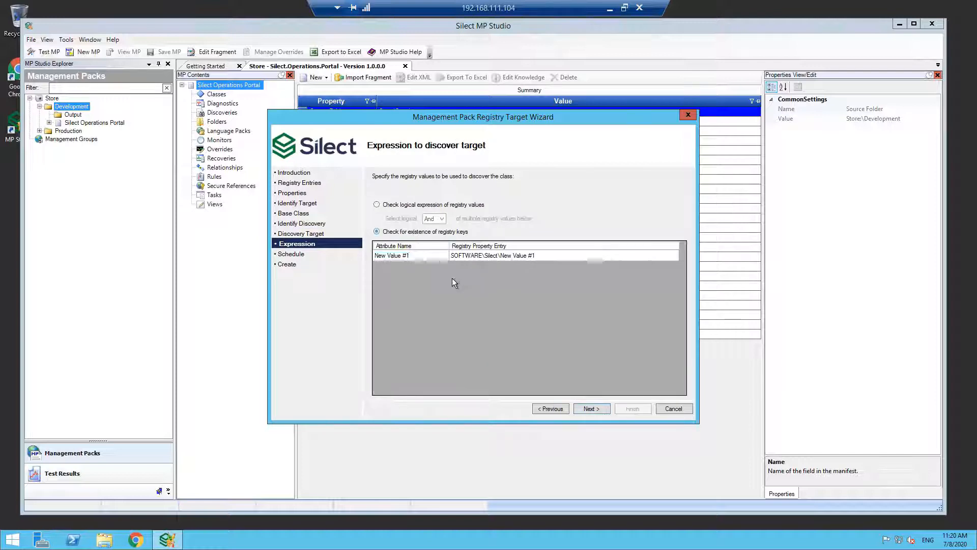
{"action": "left_click", "coordinate": [593, 413]}
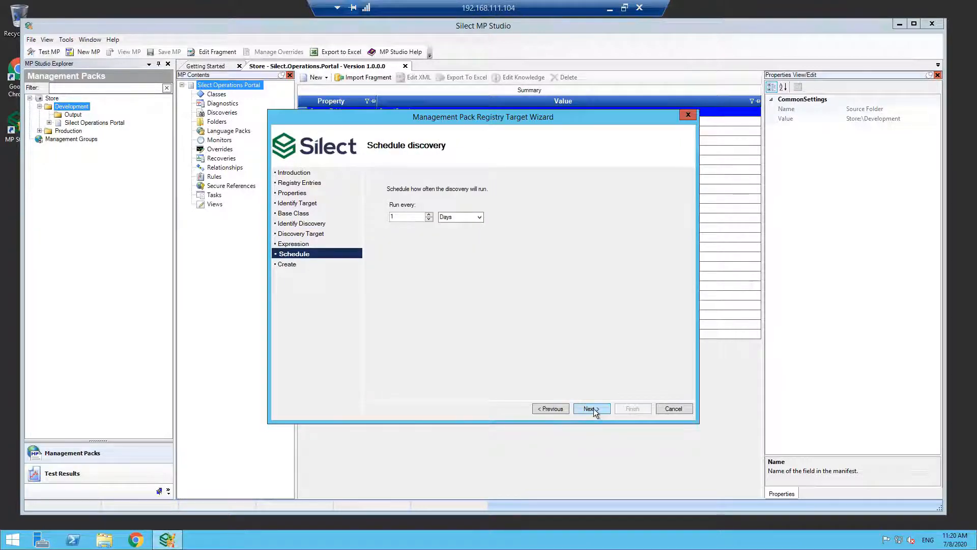
{"action": "left_click", "coordinate": [595, 412]}
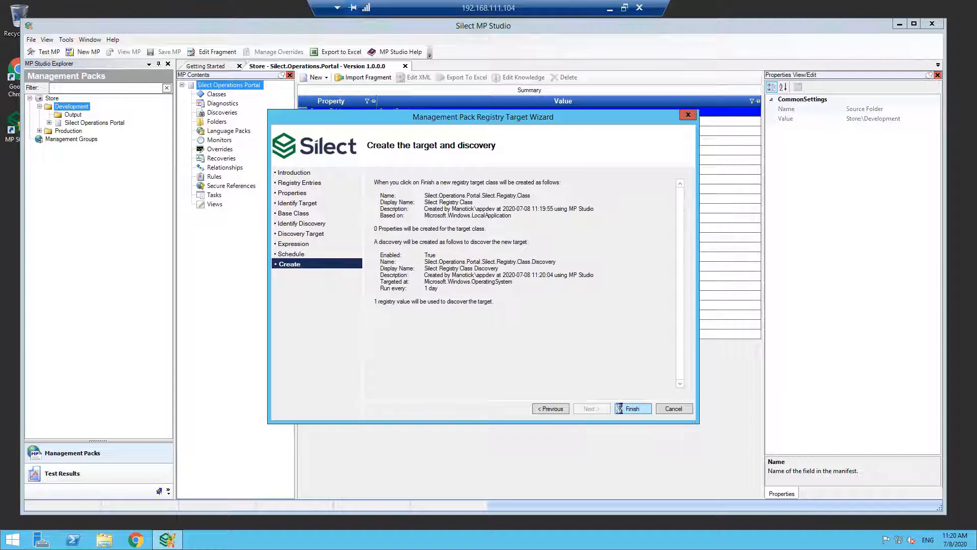
{"action": "left_click", "coordinate": [619, 408]}
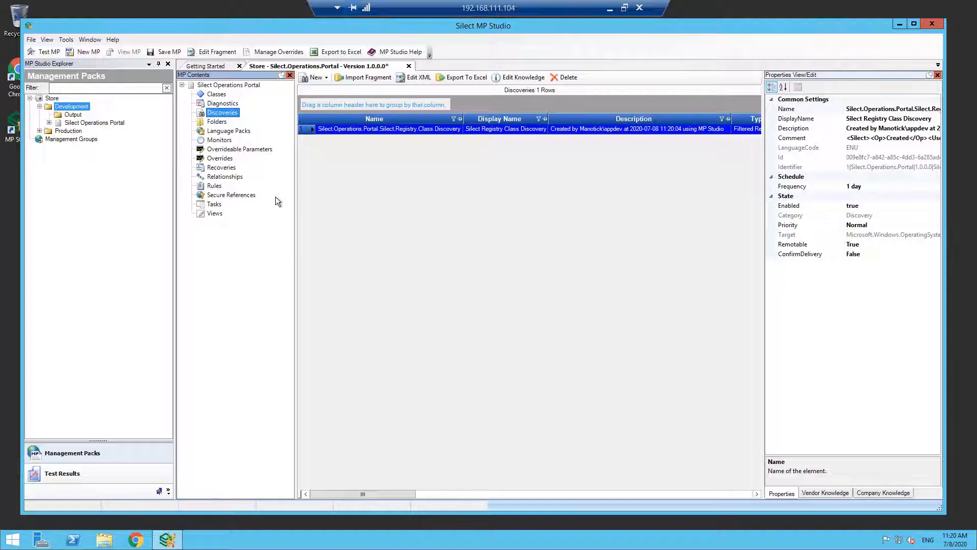
- Start a new Windows service monitor using the services on SIL-MAN-HV1, and select PortalService as the service to monitor
{"action": "left_click", "coordinate": [220, 141]}
{"action": "right_click", "coordinate": [220, 142]}
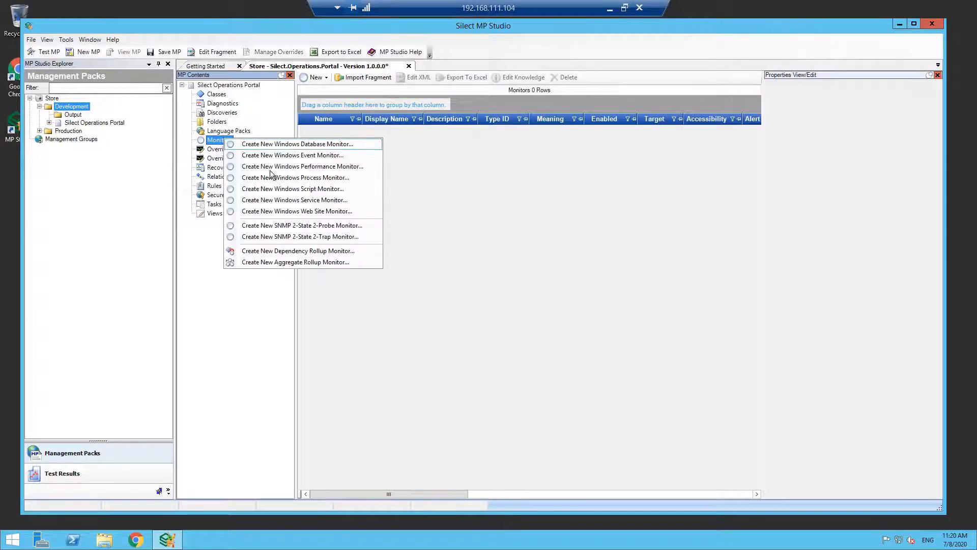
{"action": "left_click", "coordinate": [311, 201]}
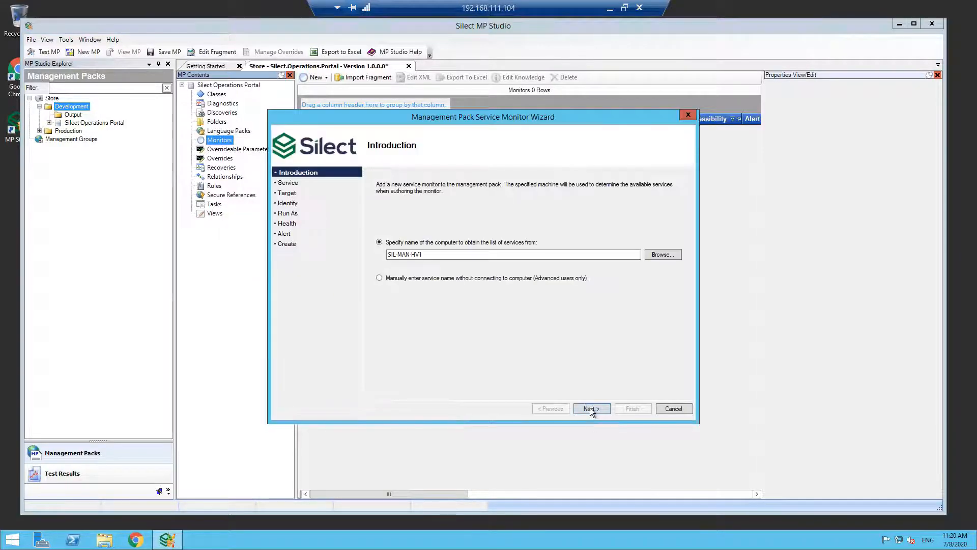
{"action": "left_click", "coordinate": [591, 408]}
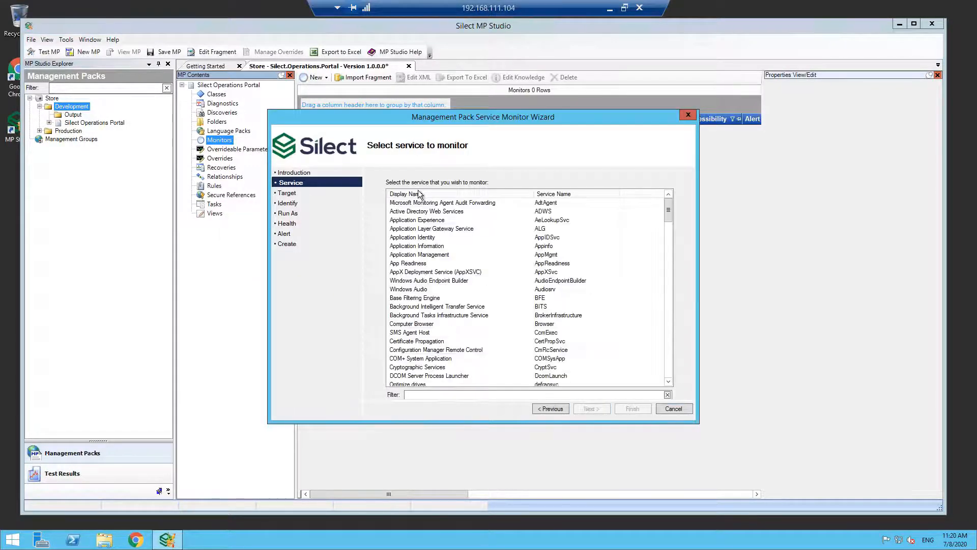
{"action": "left_click", "coordinate": [666, 357]}
{"action": "left_click", "coordinate": [666, 358]}
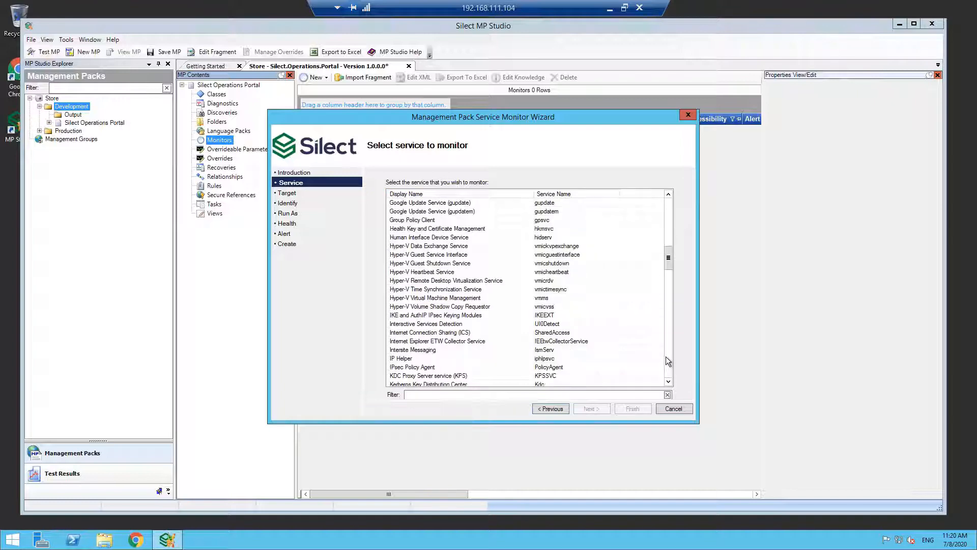
{"action": "left_click", "coordinate": [667, 358]}
{"action": "left_click", "coordinate": [667, 358]}
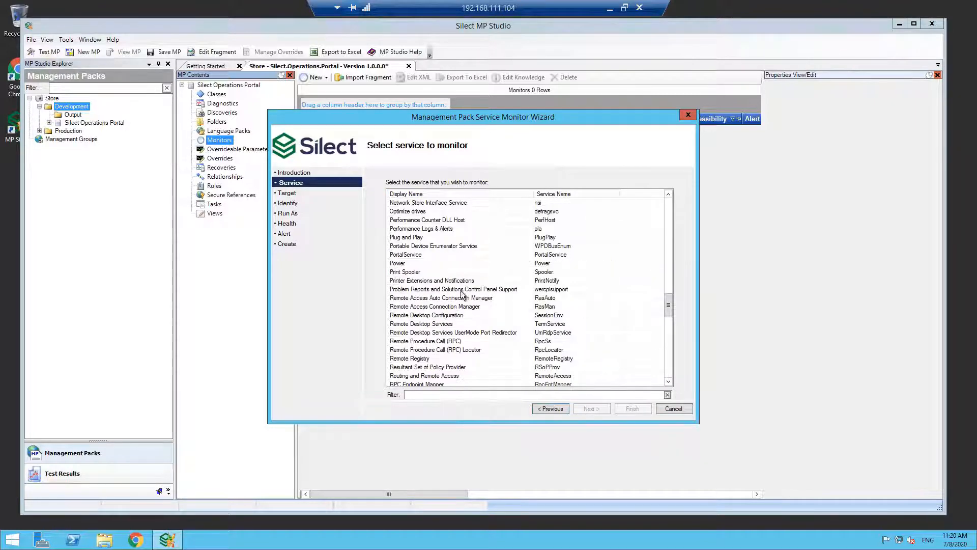
{"action": "left_click", "coordinate": [421, 255]}
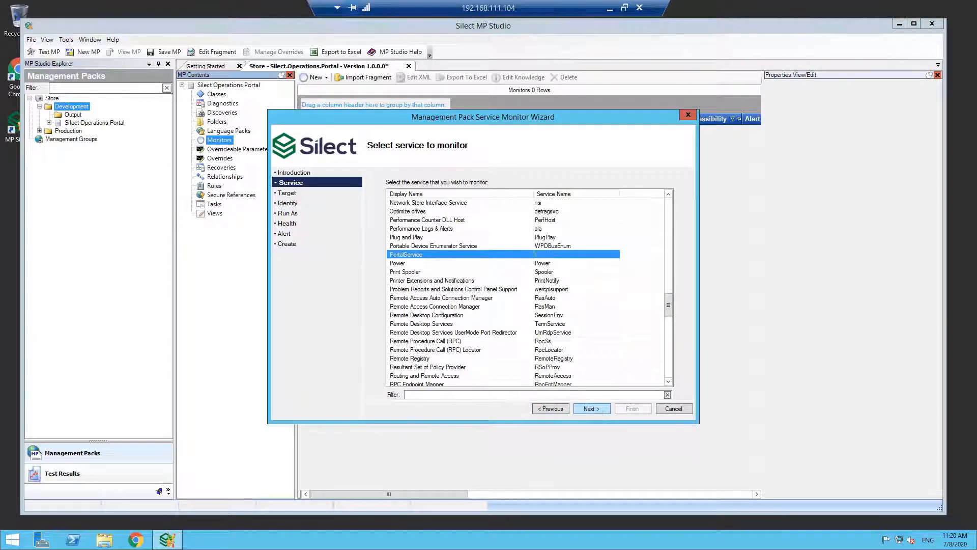
- Create the PortalService monitor on Silect Registry Class with default Run As credentials and an automatically resolved alert on the Warning state
{"action": "left_click", "coordinate": [591, 408]}
{"action": "left_click", "coordinate": [591, 408]}
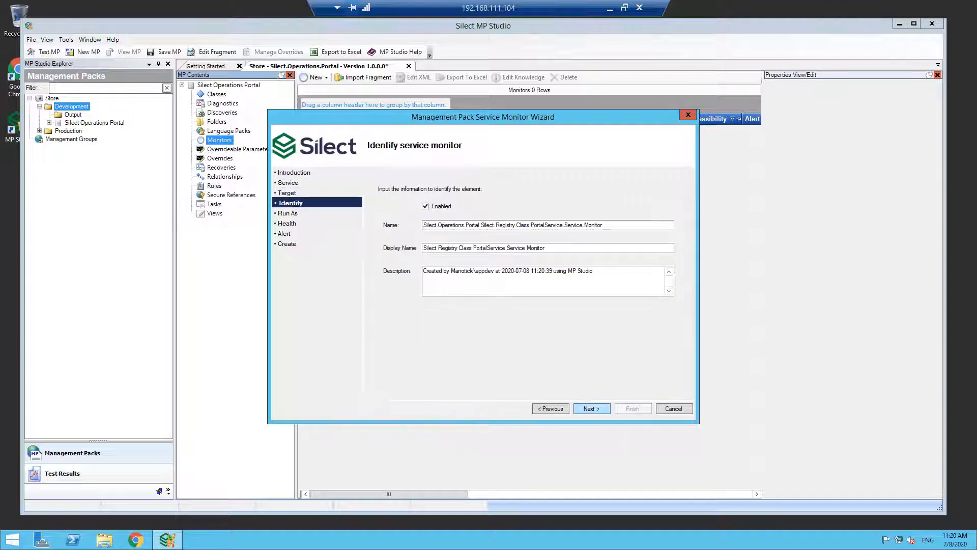
{"action": "left_click", "coordinate": [591, 408]}
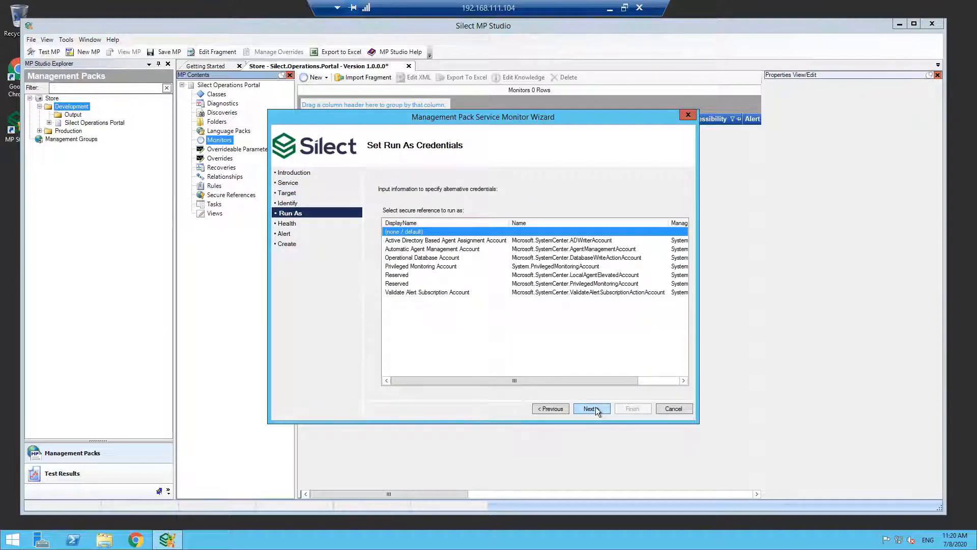
{"action": "left_click", "coordinate": [591, 408]}
{"action": "left_click", "coordinate": [591, 408]}
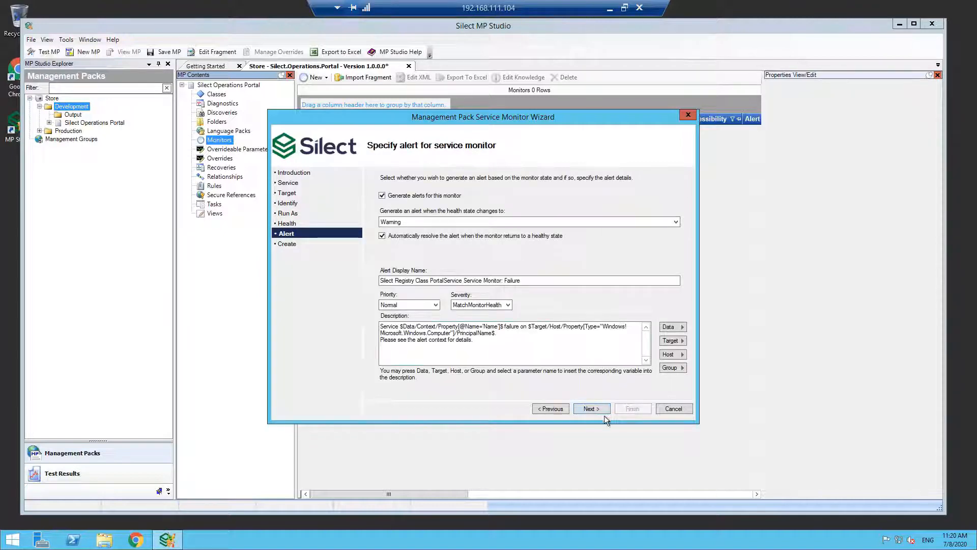
{"action": "left_click", "coordinate": [590, 408]}
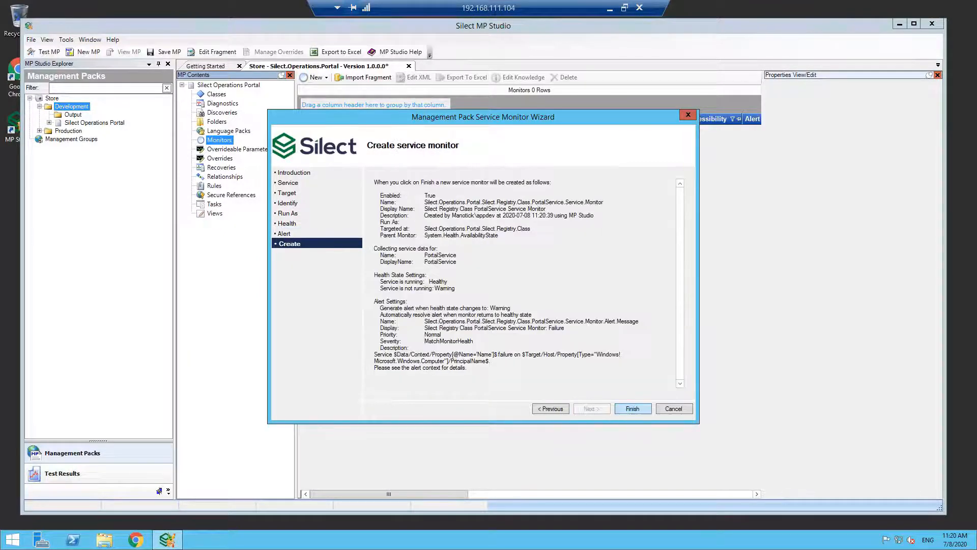
{"action": "left_click", "coordinate": [632, 409]}
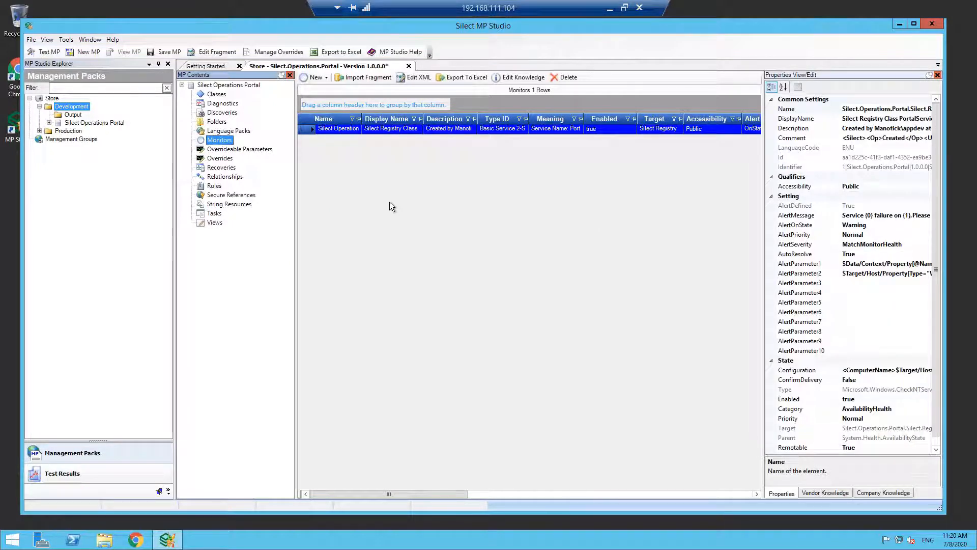
- Save the management pack as version 1.0.0.1 with its audit trail of changes, and close it
{"action": "left_click", "coordinate": [169, 50]}
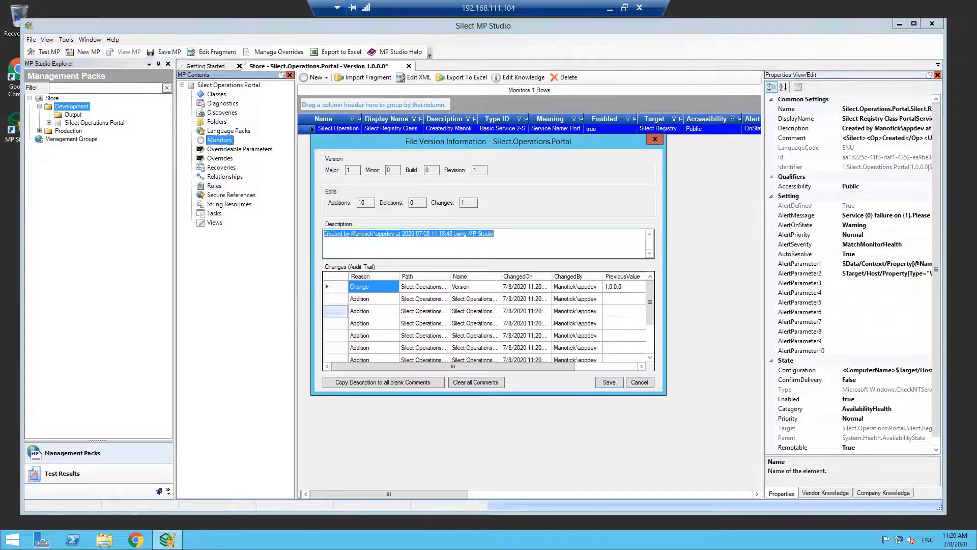
{"action": "left_click_drag", "start_coordinate": [665, 253], "coordinate": [714, 252]}
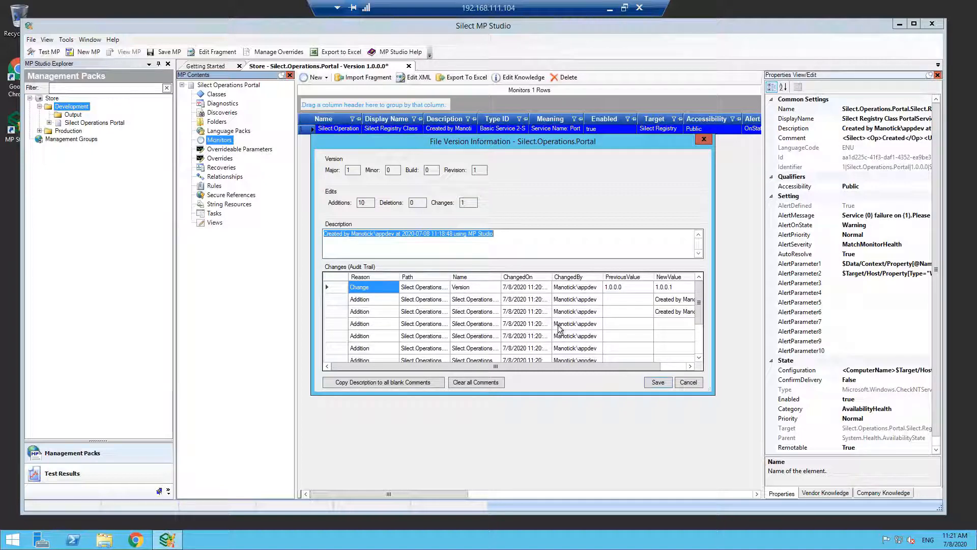
{"action": "left_click", "coordinate": [657, 381]}
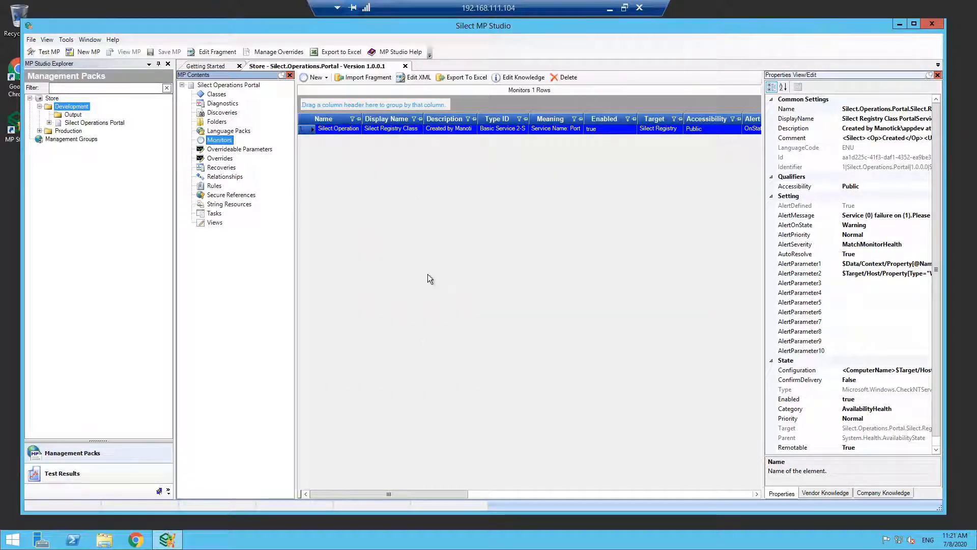
{"action": "left_click", "coordinate": [405, 65]}
{"action": "left_click", "coordinate": [405, 66]}
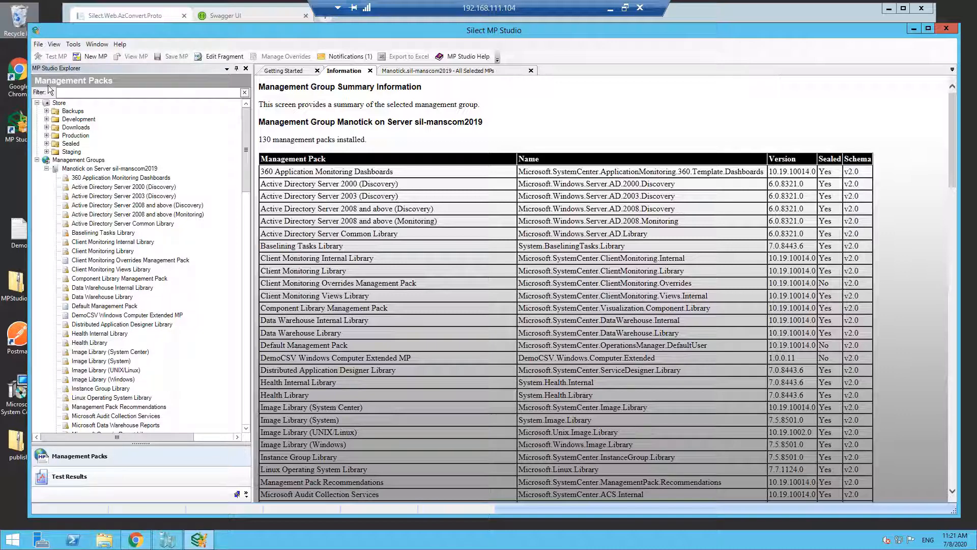
- Locate Silect.Operations.Portal version 1.0.0.1 in the store from the new-file notifications, and open it for viewing and editing
{"action": "left_click", "coordinate": [350, 57]}
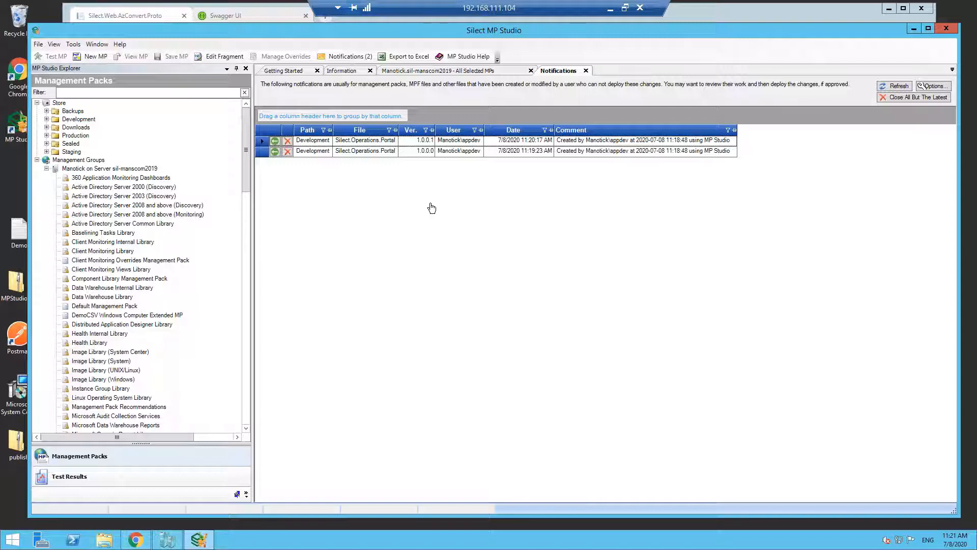
{"action": "left_click", "coordinate": [276, 142]}
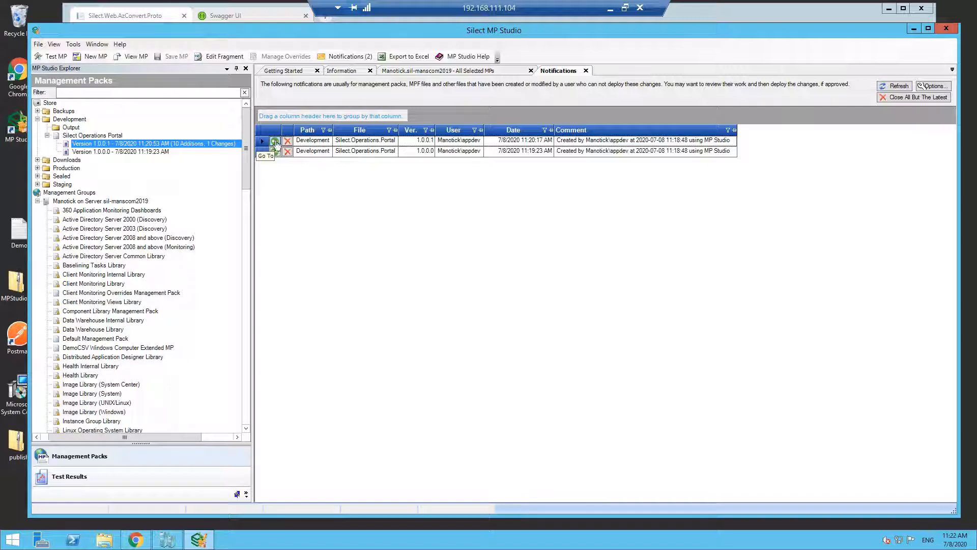
{"action": "right_click", "coordinate": [197, 142]}
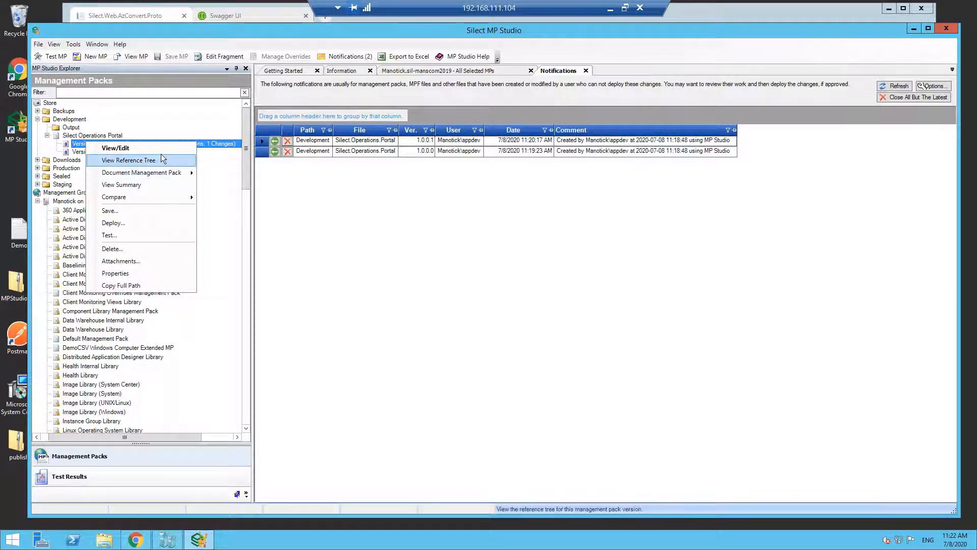
{"action": "left_click", "coordinate": [162, 160]}
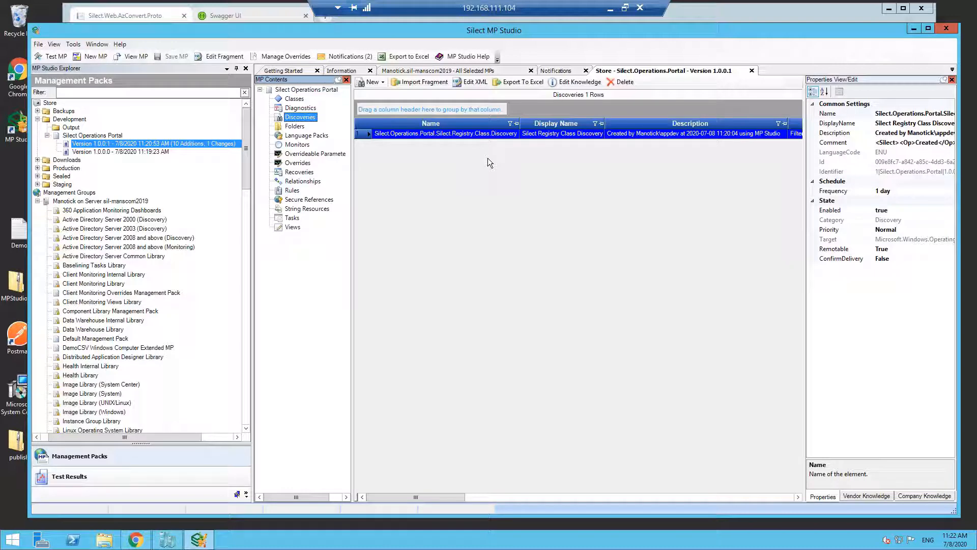
- Run the Best Practices Analyzer on Silect Operations Portal and display its report in an application window
{"action": "right_click", "coordinate": [324, 90]}
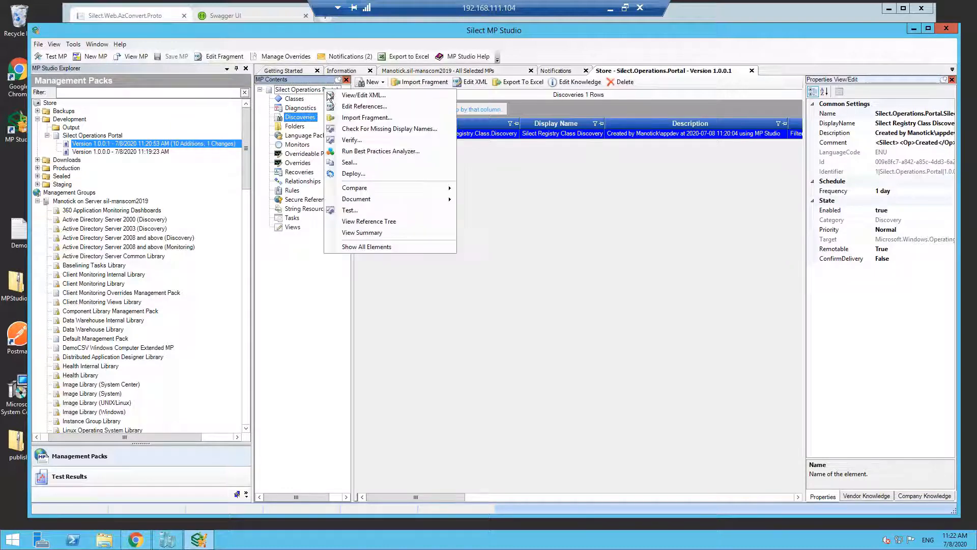
{"action": "left_click", "coordinate": [383, 152]}
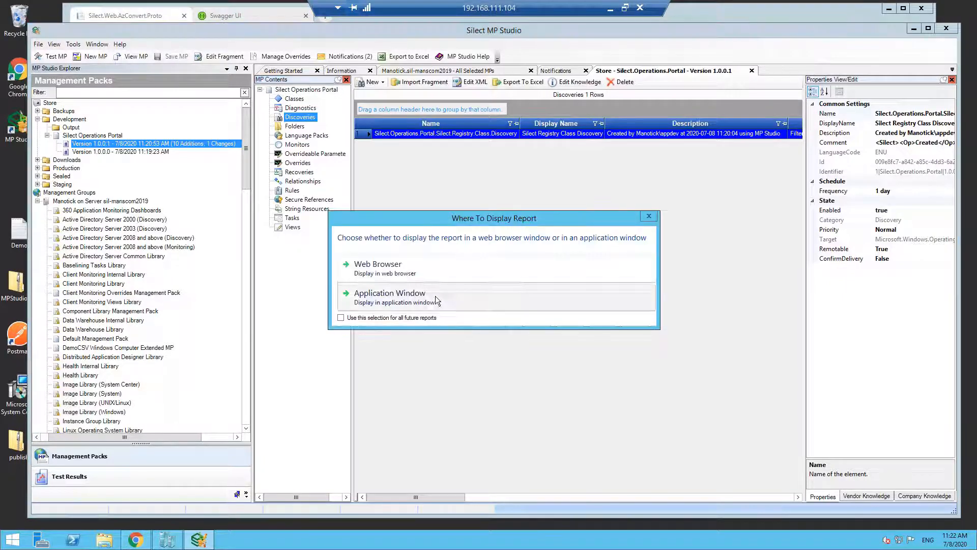
{"action": "left_click", "coordinate": [435, 295]}
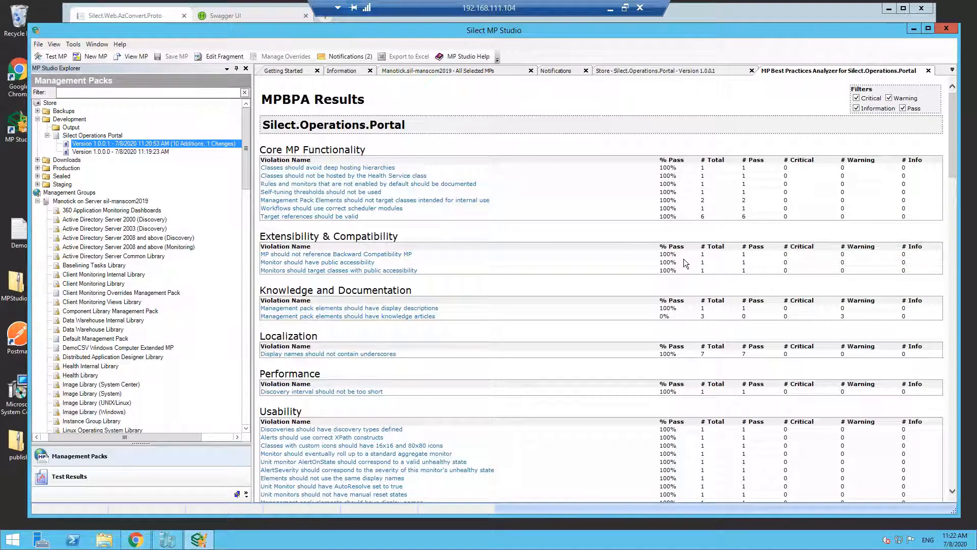
- Return to the open Silect.Operations.Portal version 1.0.0.1 and save it to the Staging folder of the store
{"action": "left_click", "coordinate": [680, 71]}
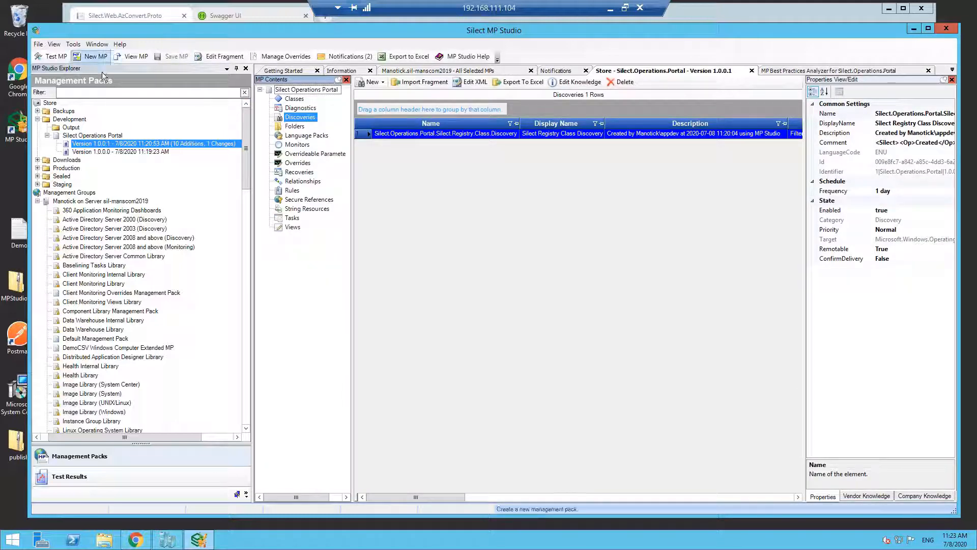
{"action": "left_click", "coordinate": [38, 44]}
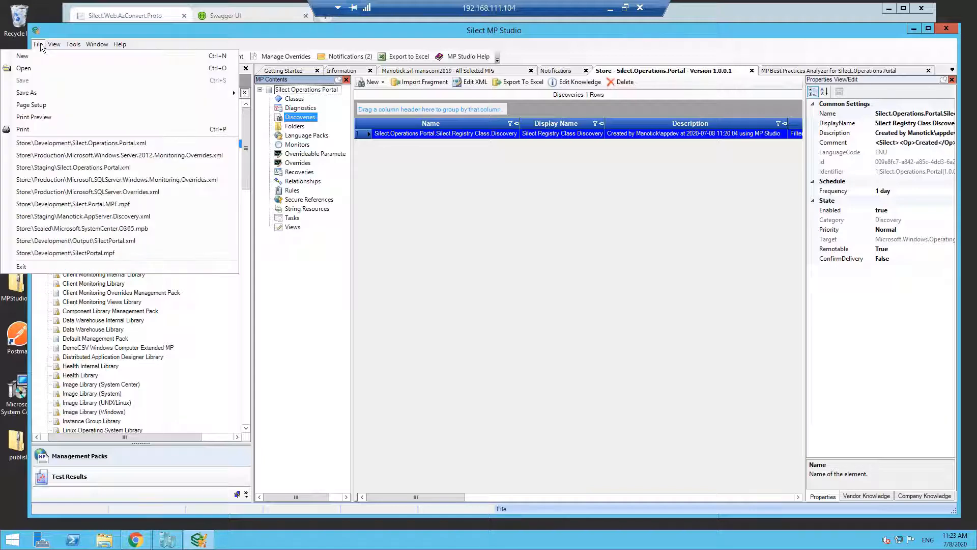
{"action": "mouse_move", "coordinate": [231, 92]}
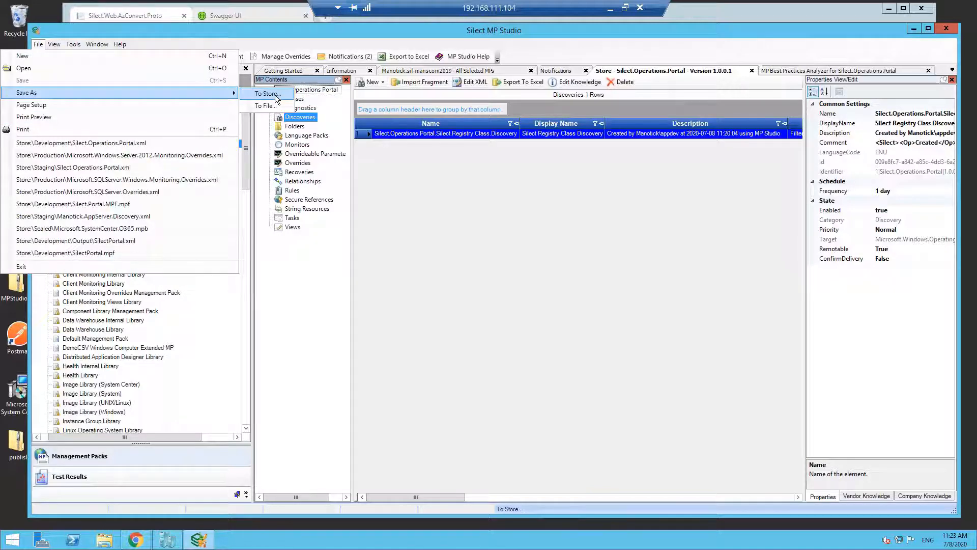
{"action": "left_click", "coordinate": [275, 95]}
{"action": "left_click", "coordinate": [421, 253]}
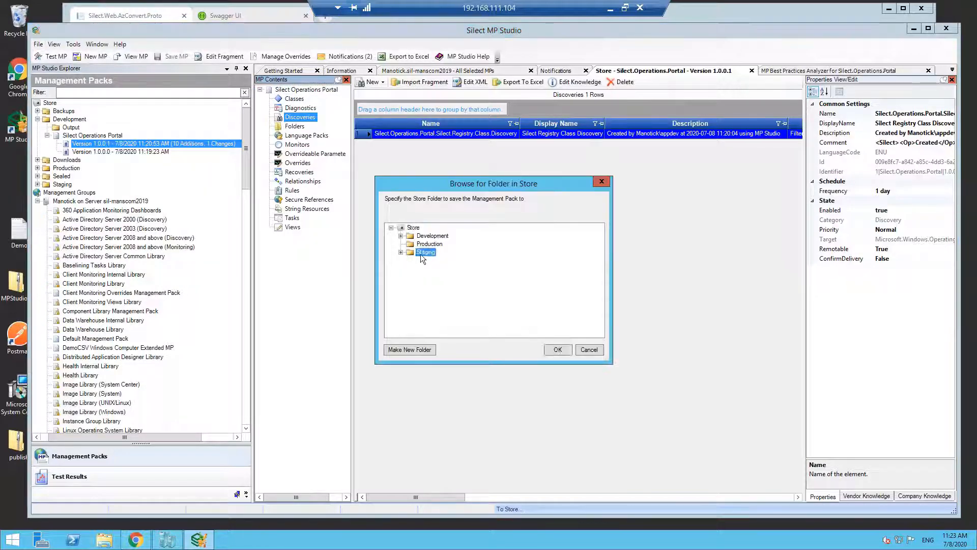
{"action": "left_click", "coordinate": [558, 350]}
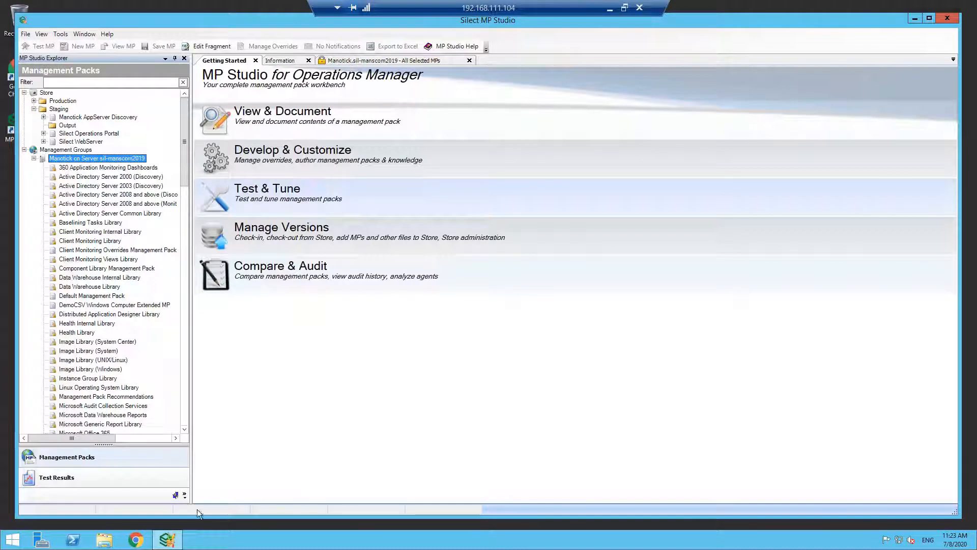
- Check the signed-in operations account, locate Silect Operations Portal version 1.0.0.1 in Staging from the new-file notifications, and open it for viewing
{"action": "left_click", "coordinate": [13, 541]}
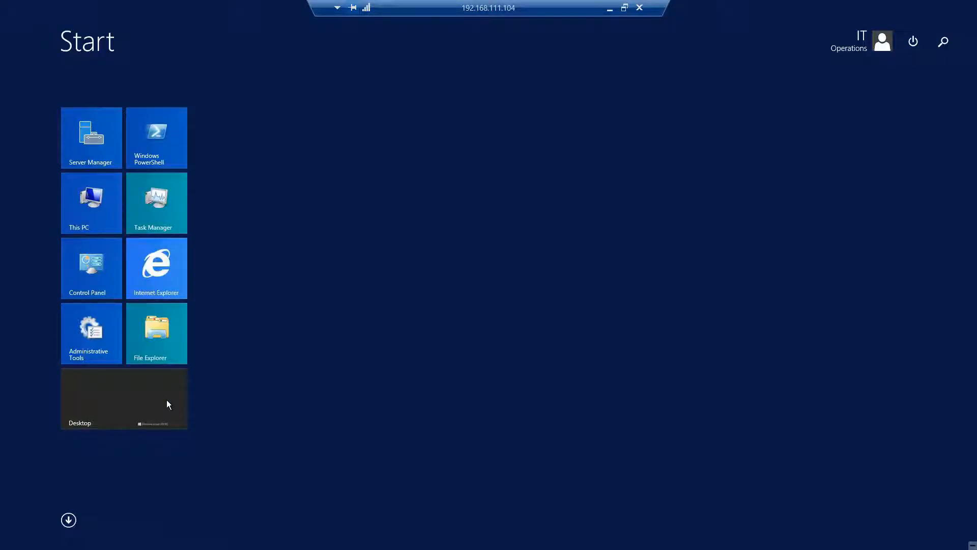
{"action": "left_click", "coordinate": [168, 404]}
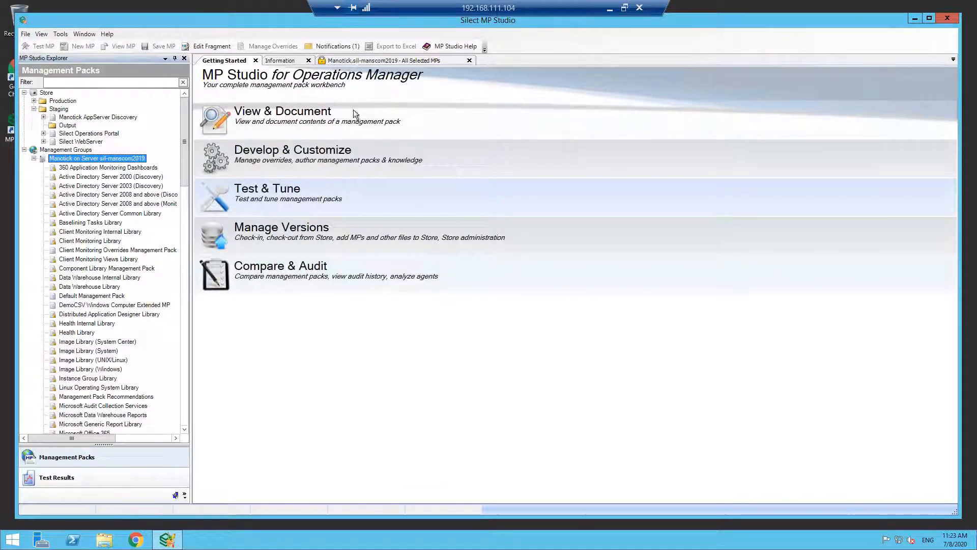
{"action": "left_click", "coordinate": [340, 50]}
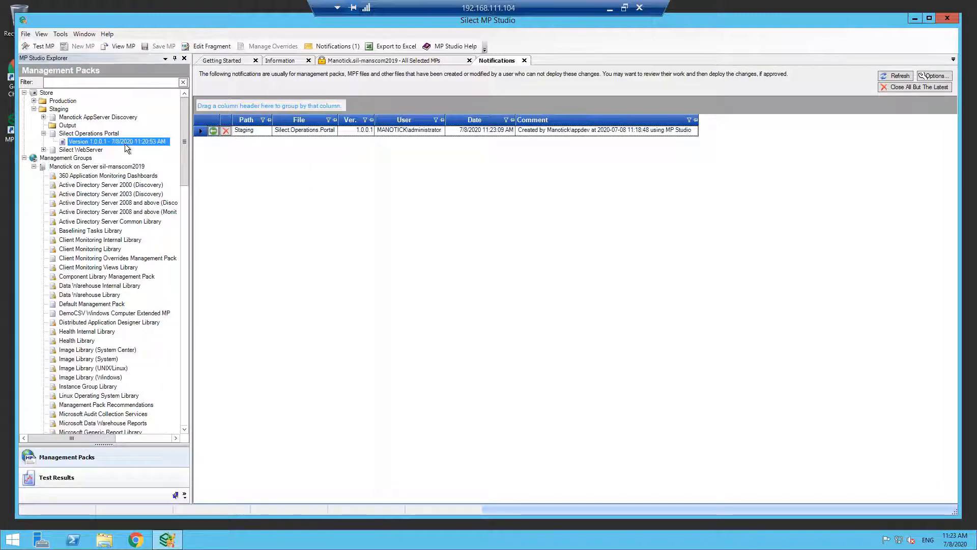
{"action": "right_click", "coordinate": [126, 143]}
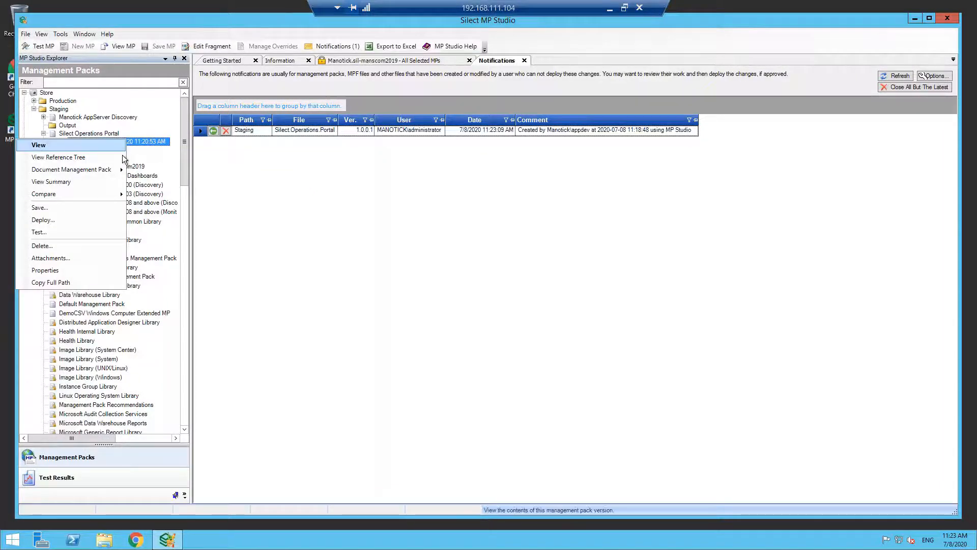
{"action": "left_click", "coordinate": [92, 146]}
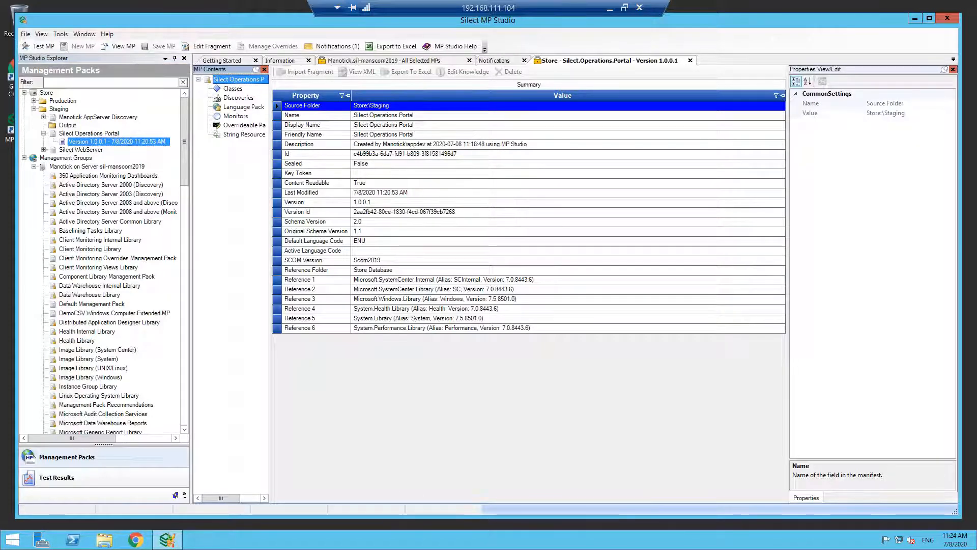
- Check which creation commands are available for the classes and monitors of the opened management pack
{"action": "right_click", "coordinate": [238, 91]}
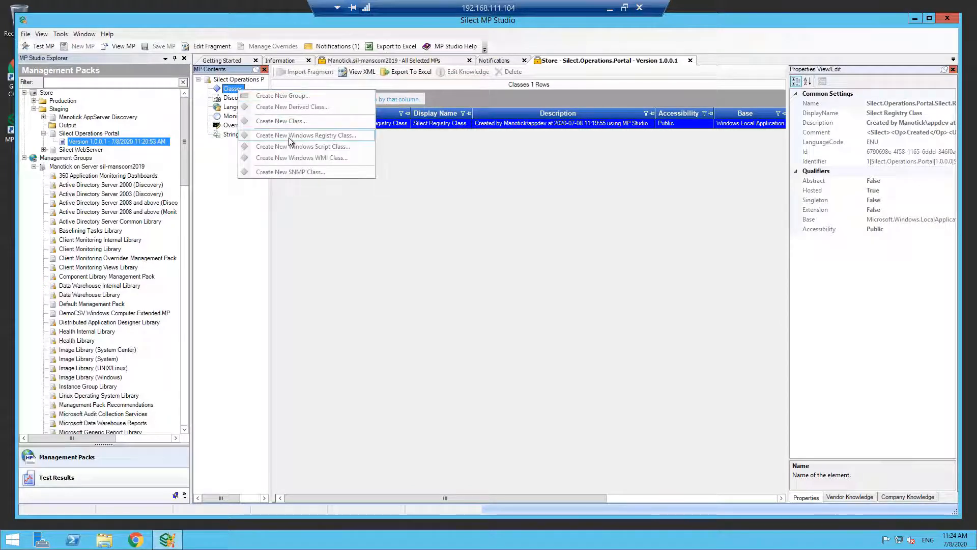
{"action": "left_click", "coordinate": [463, 161]}
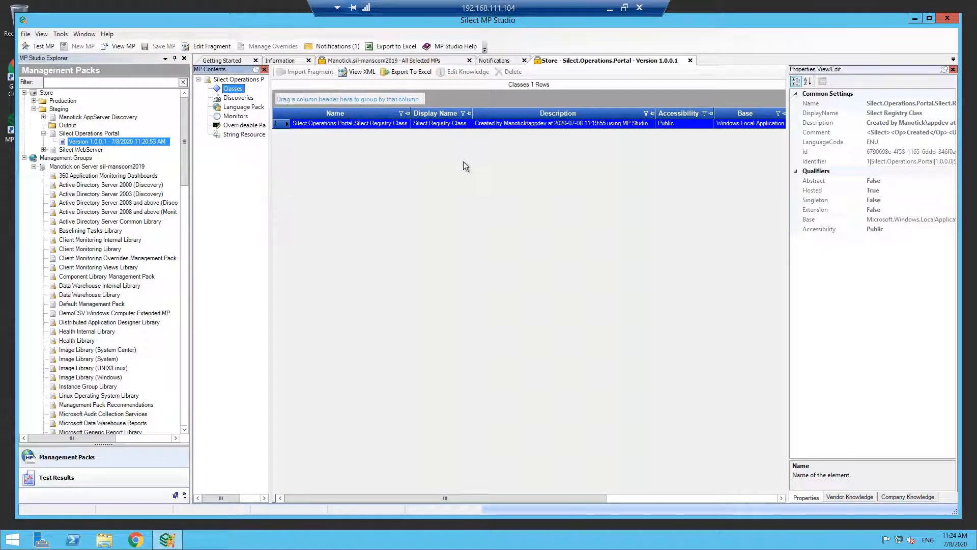
{"action": "right_click", "coordinate": [239, 118]}
{"action": "left_click", "coordinate": [533, 187]}
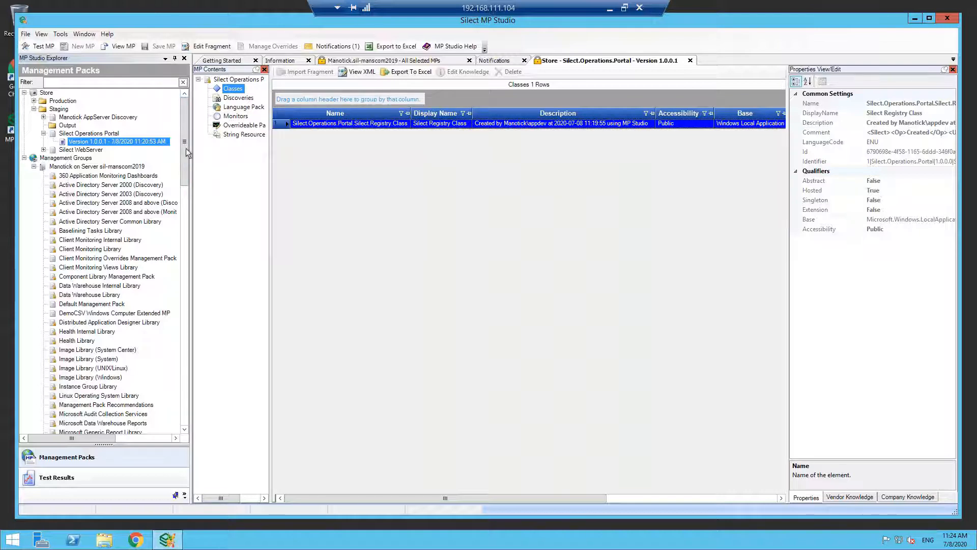
- Deploy Silect.Operations.Portal version 1.0.0.1 from Staging to the Manotick management group on server sil-manscom2019
{"action": "right_click", "coordinate": [136, 144]}
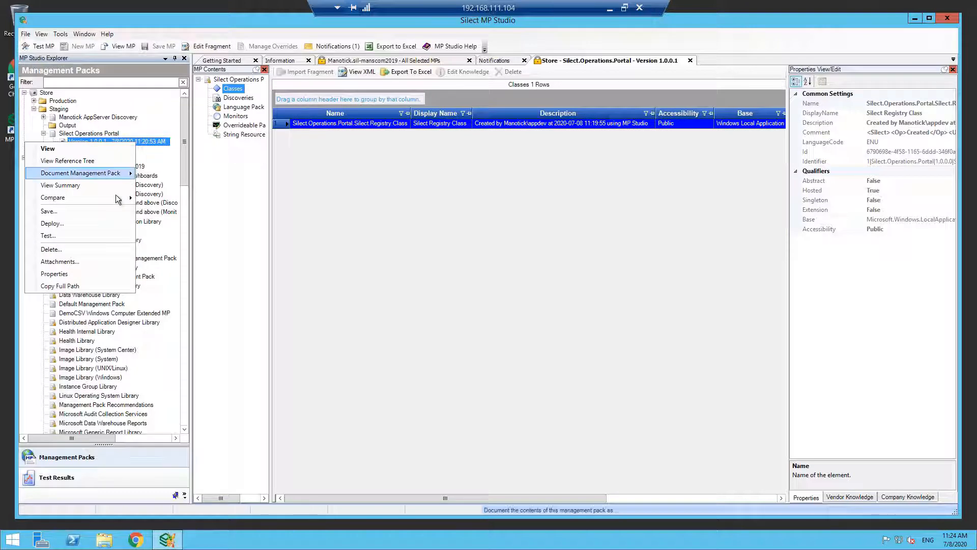
{"action": "mouse_move", "coordinate": [116, 201]}
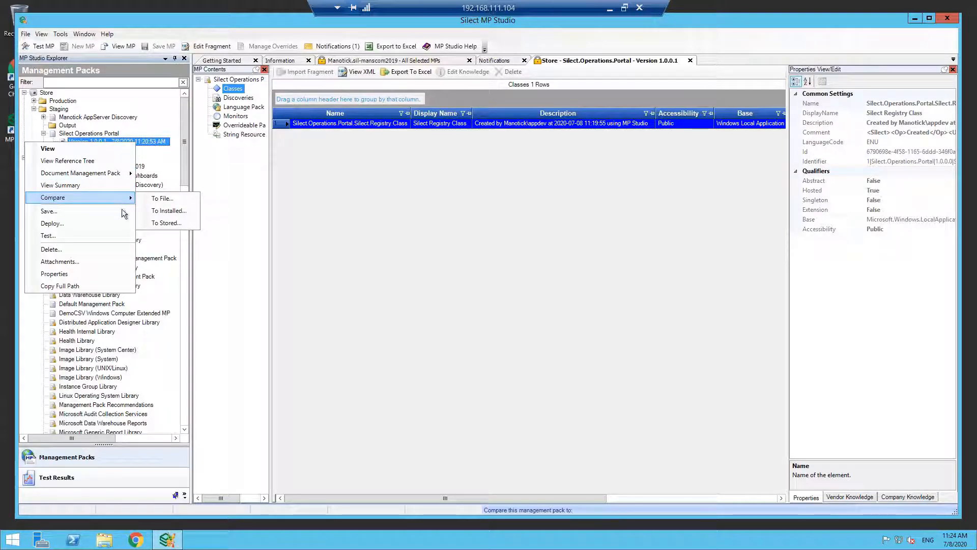
{"action": "left_click", "coordinate": [95, 223]}
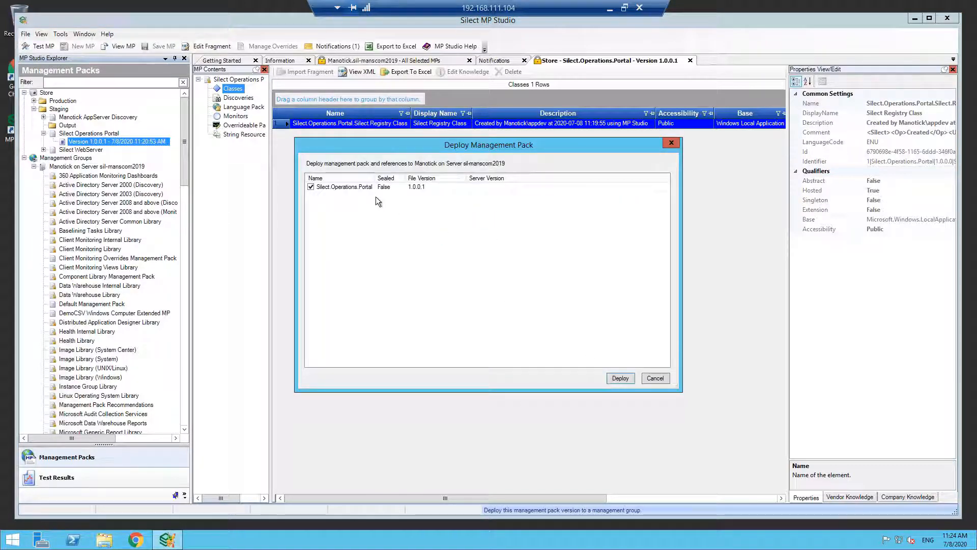
{"action": "left_click_drag", "start_coordinate": [375, 178], "coordinate": [420, 179]}
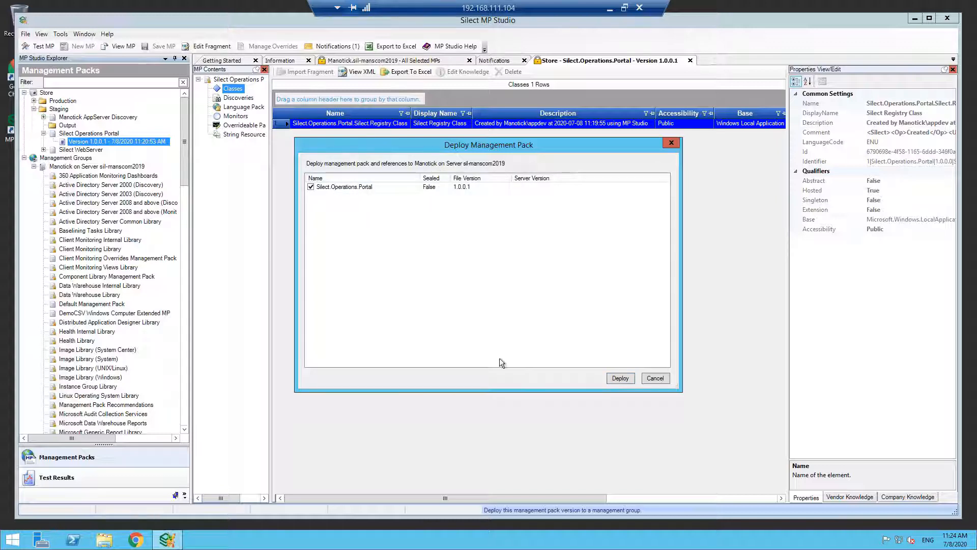
{"action": "left_click", "coordinate": [614, 377]}
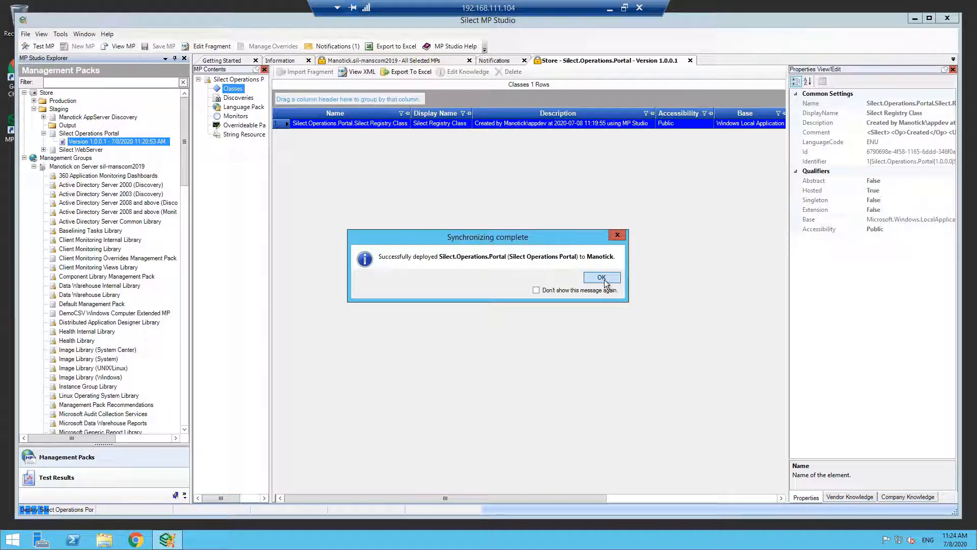
{"action": "left_click", "coordinate": [603, 280]}
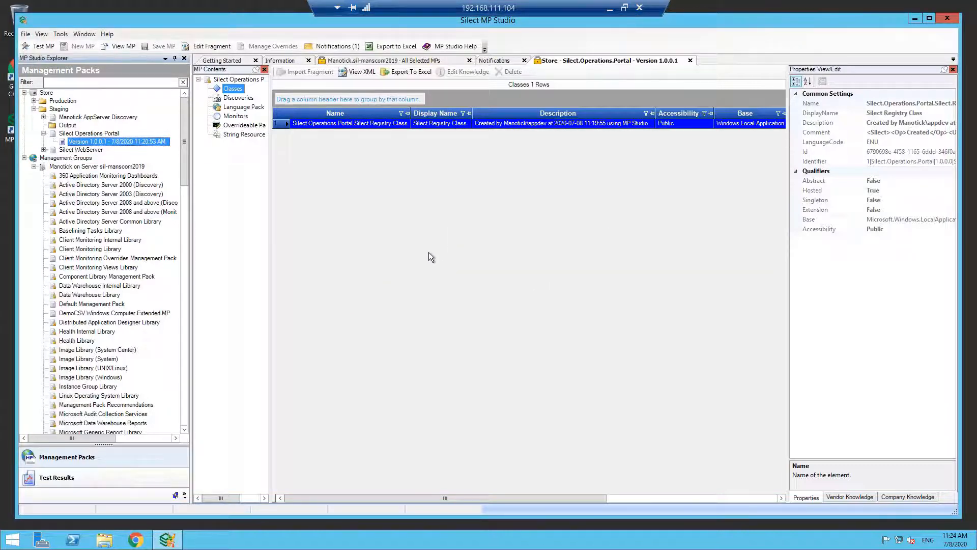
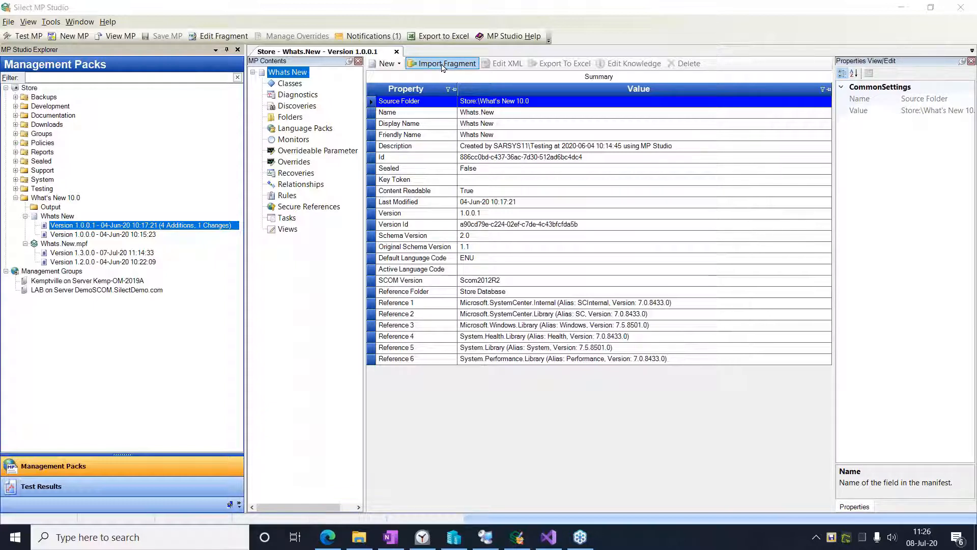
- Start importing a fragment into Whats.New version 1.0.0.1, browse the full fragment library, and return to the import without choosing another fragment
{"action": "left_click", "coordinate": [442, 68]}
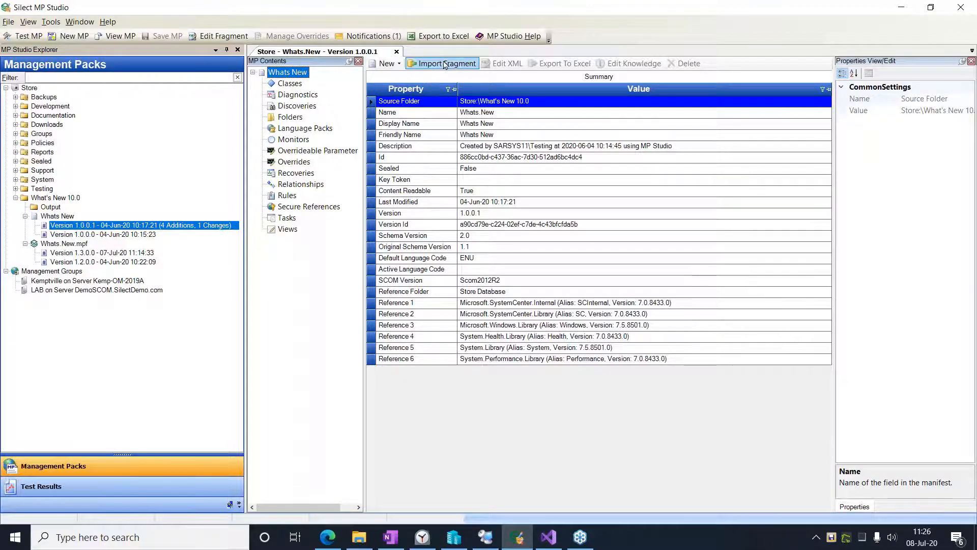
{"action": "left_click", "coordinate": [442, 65]}
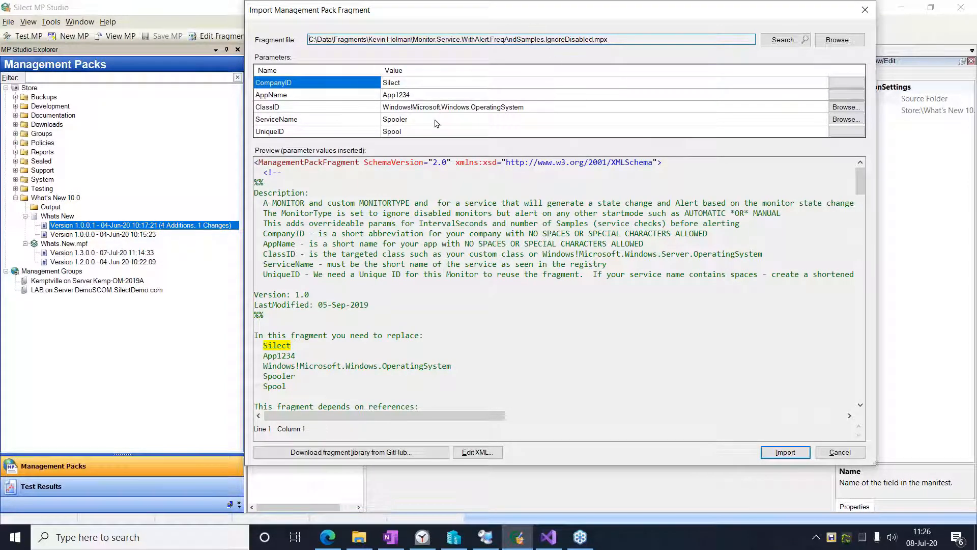
{"action": "left_click", "coordinate": [786, 39]}
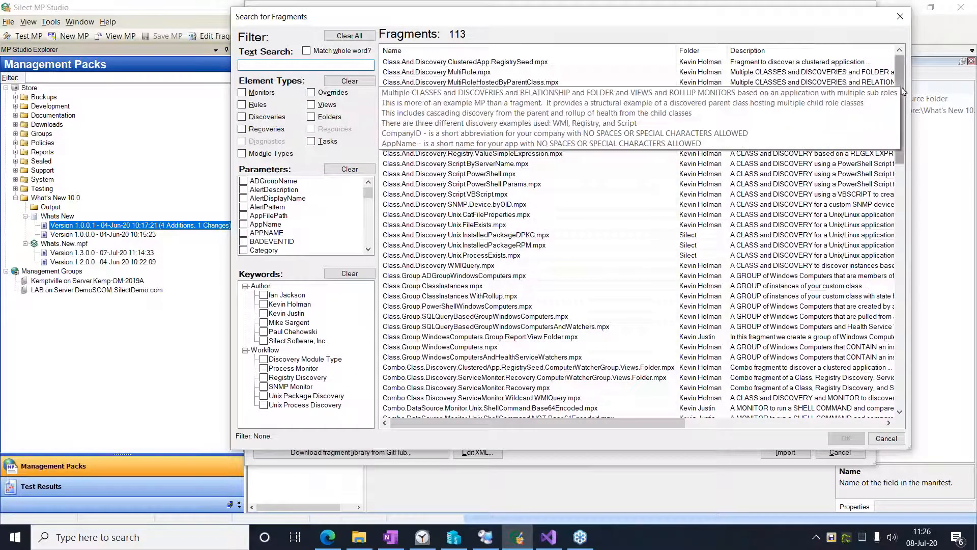
{"action": "left_click_drag", "start_coordinate": [902, 93], "coordinate": [902, 344]}
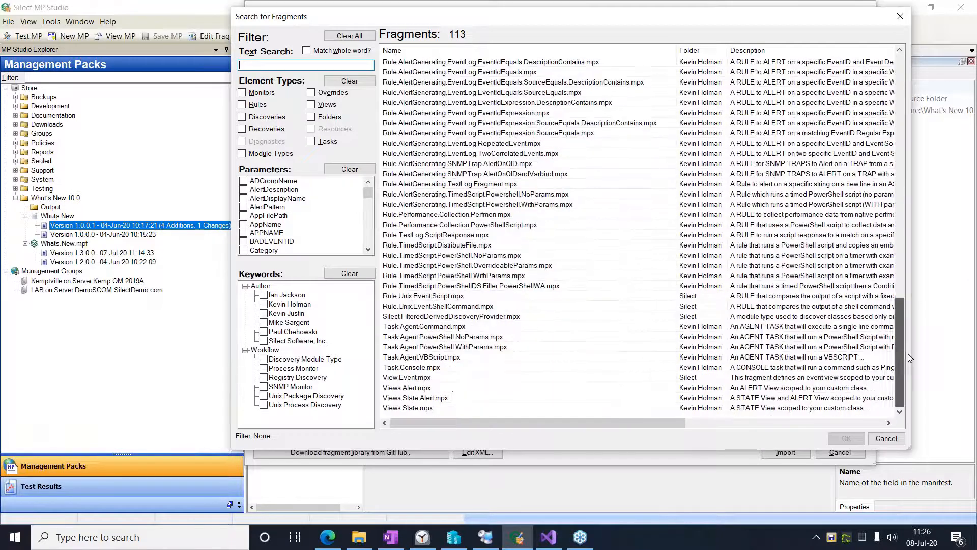
{"action": "left_click", "coordinate": [886, 439]}
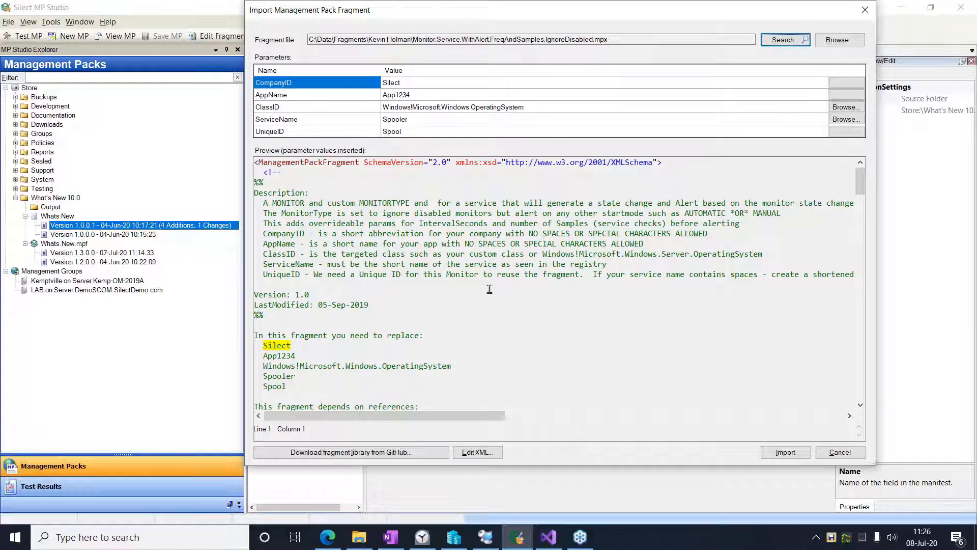
- Review the XML preview of Monitor.Service.WithAlert.FreqAndSamples.IgnoreDisabled.mpx, from the monitor type definition to the language pack display strings
{"action": "scroll", "coordinate": [489, 289], "scroll_direction": "down", "scroll_amount": 10}
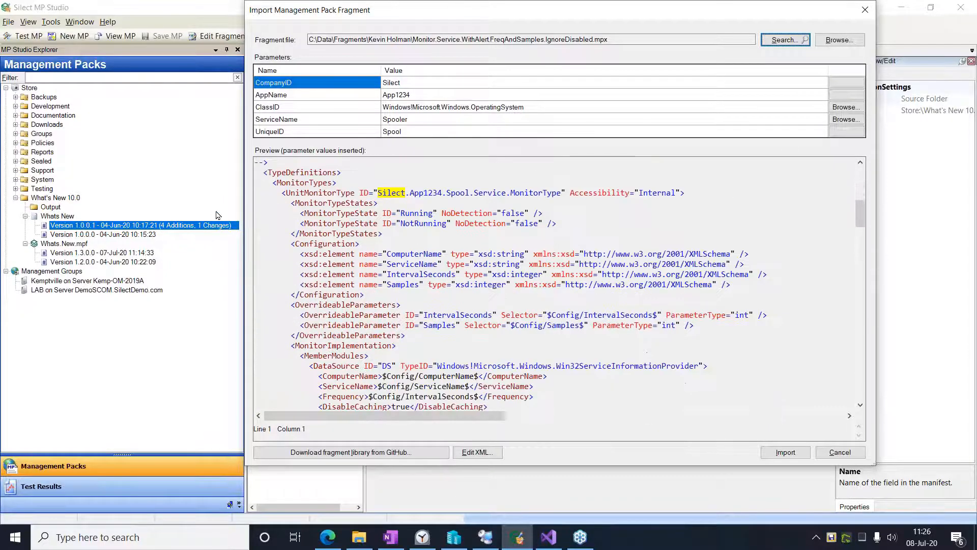
{"action": "left_click_drag", "start_coordinate": [273, 182], "coordinate": [355, 243]}
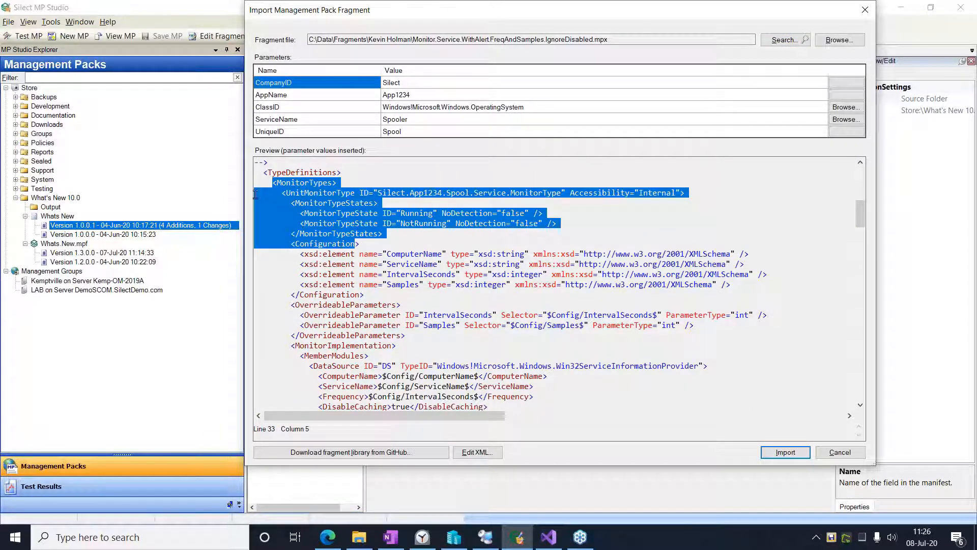
{"action": "left_click", "coordinate": [275, 184]}
{"action": "scroll", "coordinate": [324, 227], "scroll_direction": "down", "scroll_amount": 7}
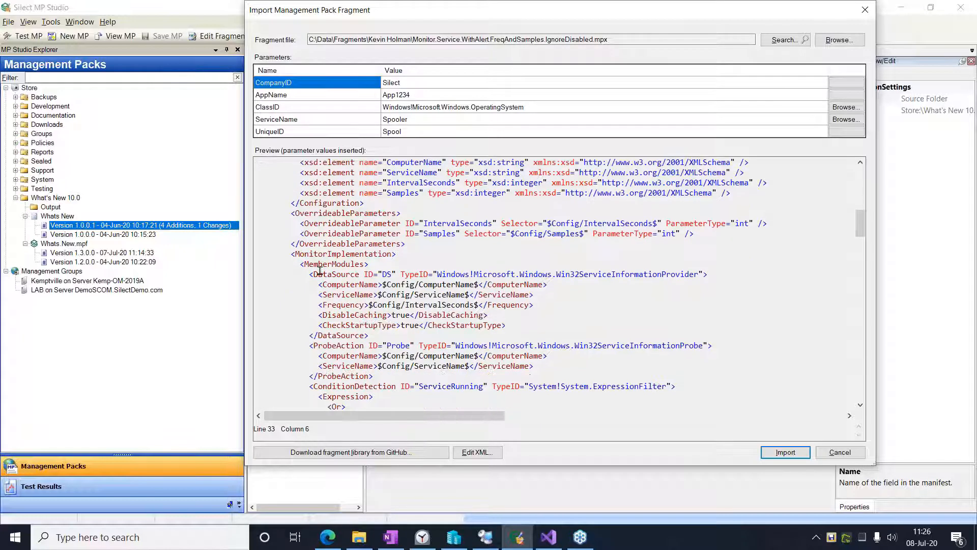
{"action": "scroll", "coordinate": [320, 299], "scroll_direction": "down", "scroll_amount": 12}
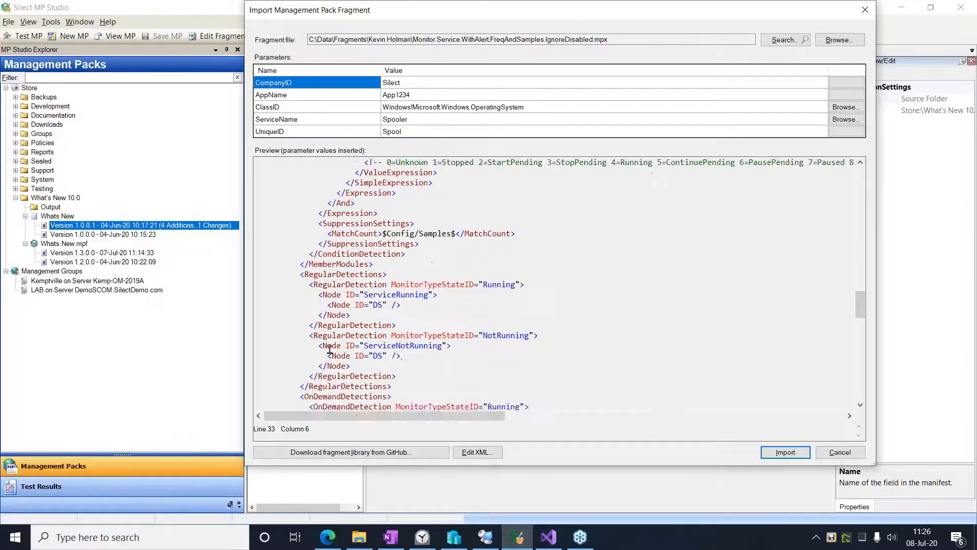
{"action": "scroll", "coordinate": [334, 345], "scroll_direction": "down", "scroll_amount": 7}
{"action": "scroll", "coordinate": [285, 239], "scroll_direction": "up", "scroll_amount": 3}
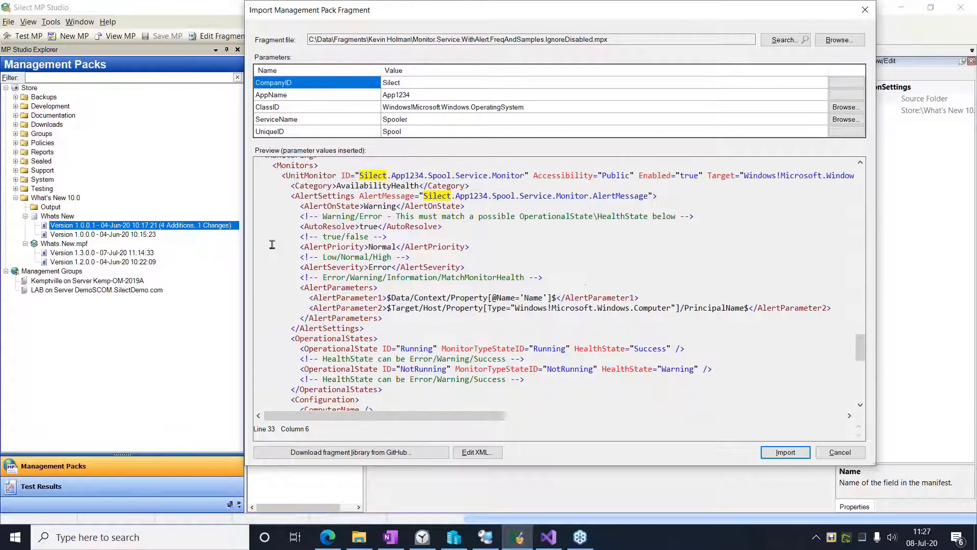
{"action": "scroll", "coordinate": [298, 240], "scroll_direction": "down", "scroll_amount": 10}
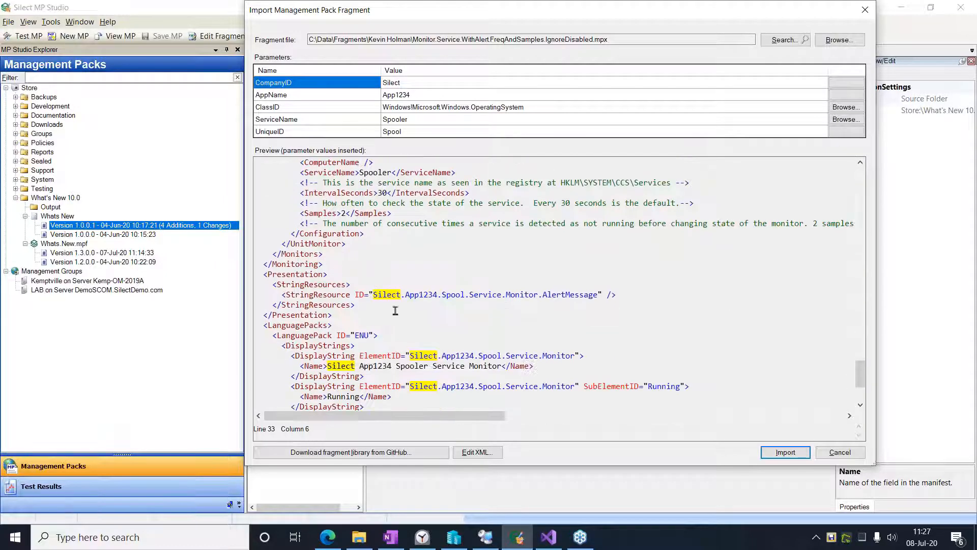
{"action": "scroll", "coordinate": [304, 262], "scroll_direction": "down", "scroll_amount": 4}
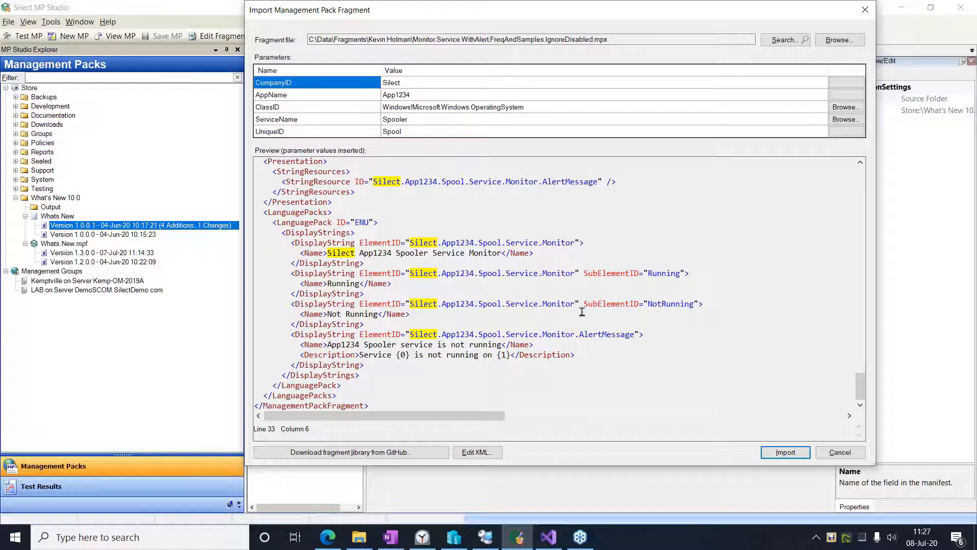
{"action": "scroll", "coordinate": [391, 336], "scroll_direction": "up", "scroll_amount": 2}
{"action": "left_click_drag", "start_coordinate": [861, 379], "coordinate": [884, 167]}
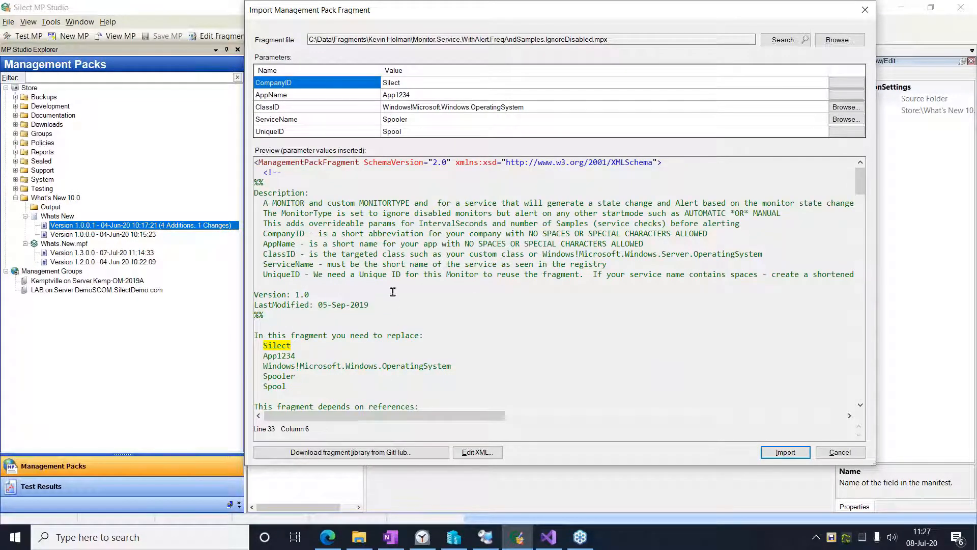
- Check where the CompanyID, AppName and UniqueID parameter values are inserted in the fragment's XML preview
{"action": "left_click", "coordinate": [411, 86]}
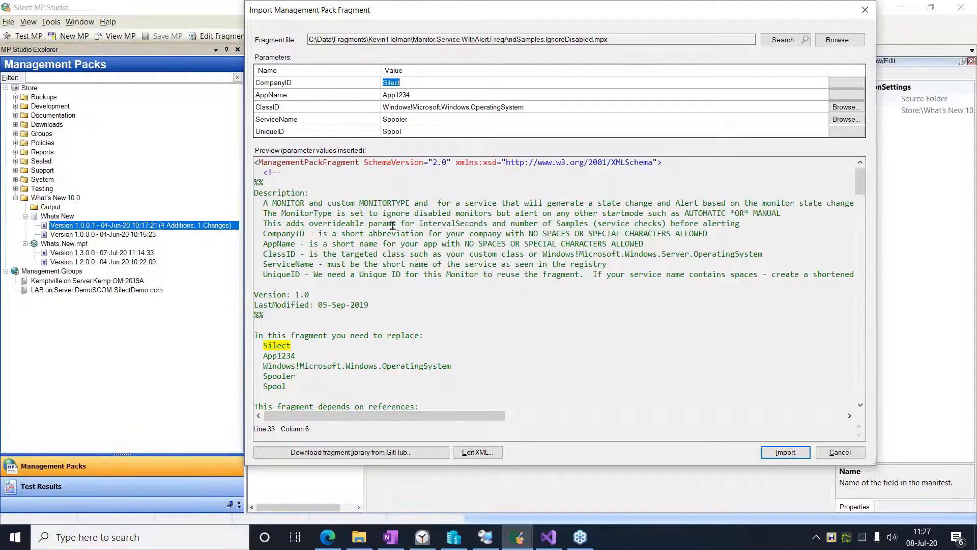
{"action": "scroll", "coordinate": [257, 276], "scroll_direction": "down", "scroll_amount": 2}
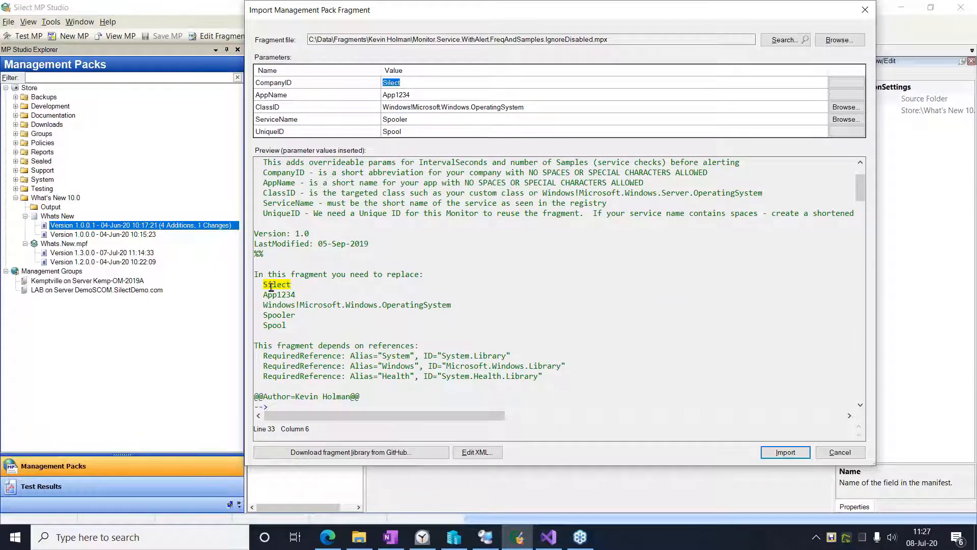
{"action": "scroll", "coordinate": [367, 296], "scroll_direction": "down", "scroll_amount": 5}
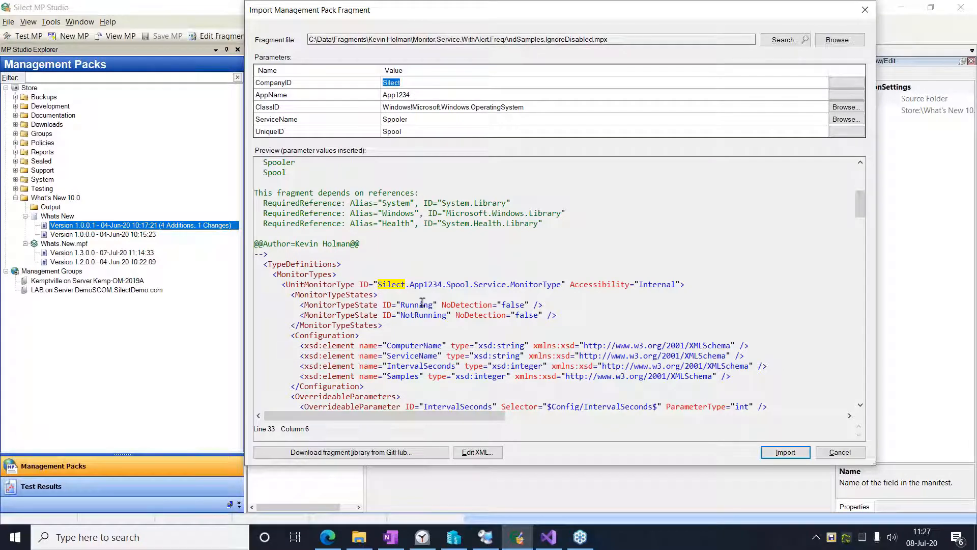
{"action": "left_click", "coordinate": [425, 286]}
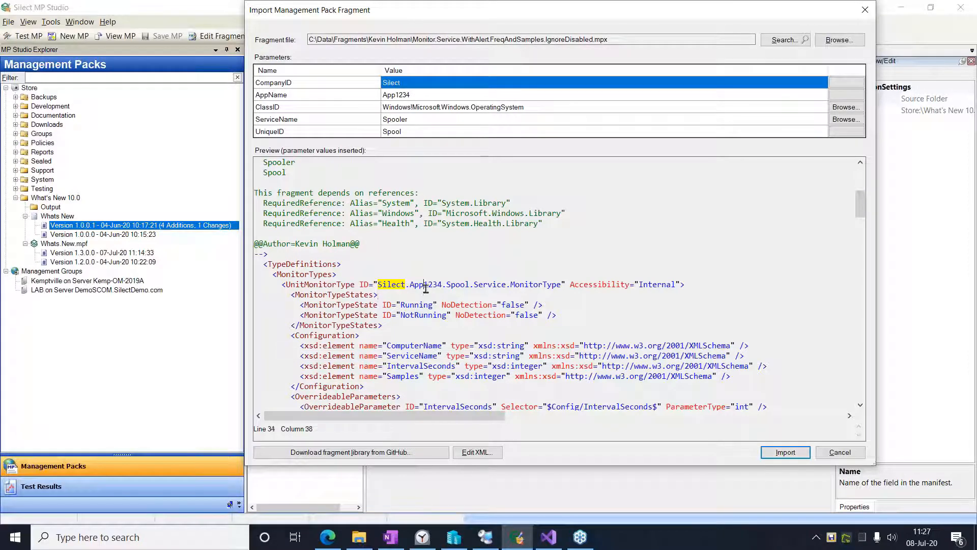
{"action": "left_click", "coordinate": [415, 98]}
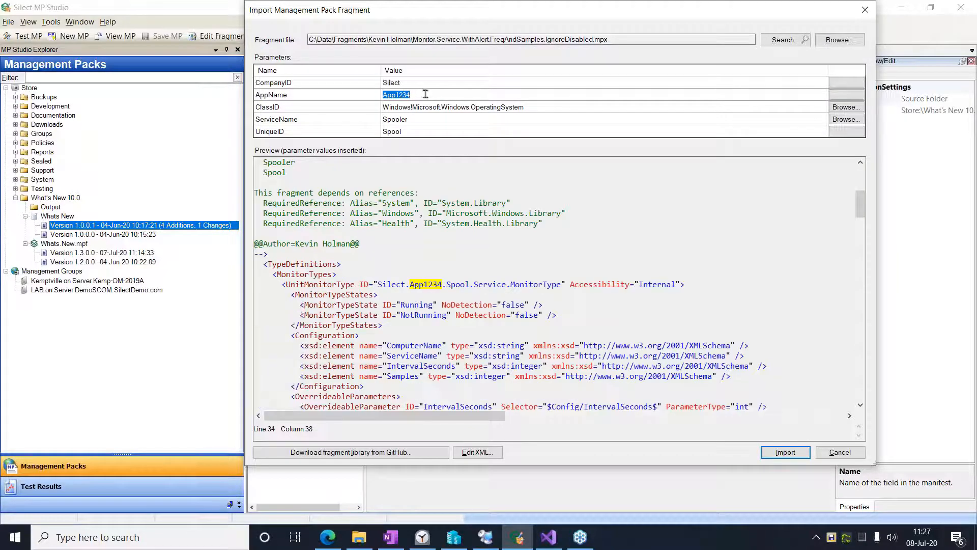
{"action": "left_click", "coordinate": [410, 134]}
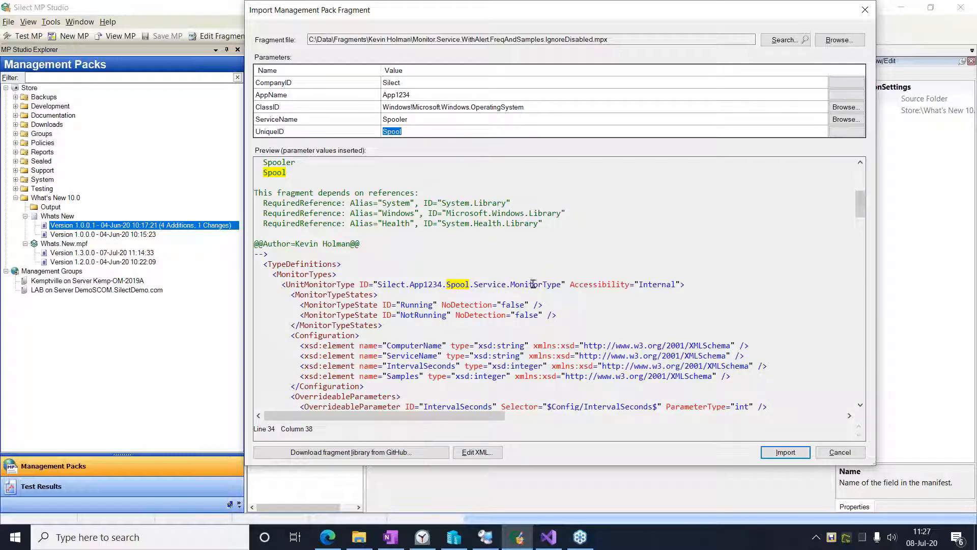
- Check where the ServiceName value is inserted in the preview and examine the monitor's IntervalSeconds and Samples settings
{"action": "left_click", "coordinate": [416, 120]}
{"action": "scroll", "coordinate": [487, 276], "scroll_direction": "down", "scroll_amount": 6}
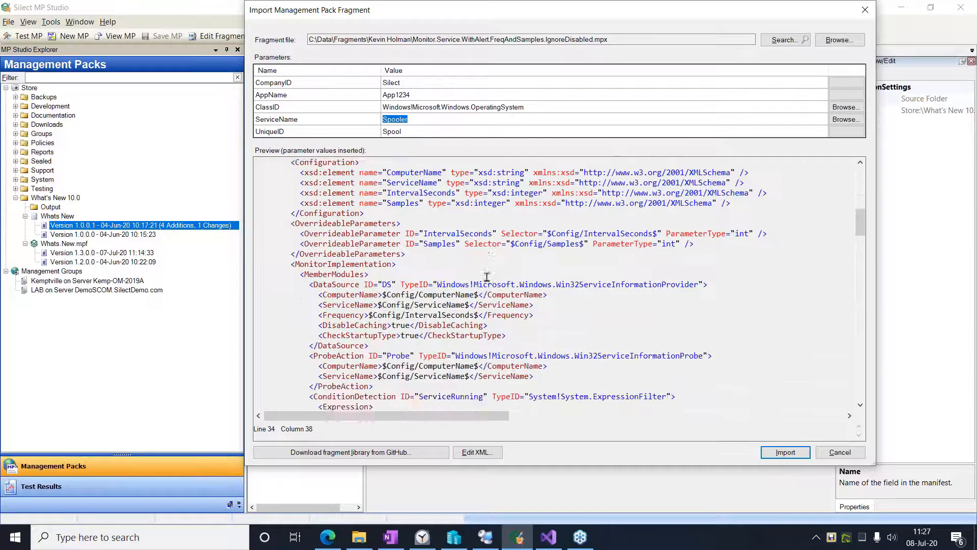
{"action": "scroll", "coordinate": [487, 276], "scroll_direction": "down", "scroll_amount": 20}
{"action": "scroll", "coordinate": [477, 275], "scroll_direction": "down", "scroll_amount": 12}
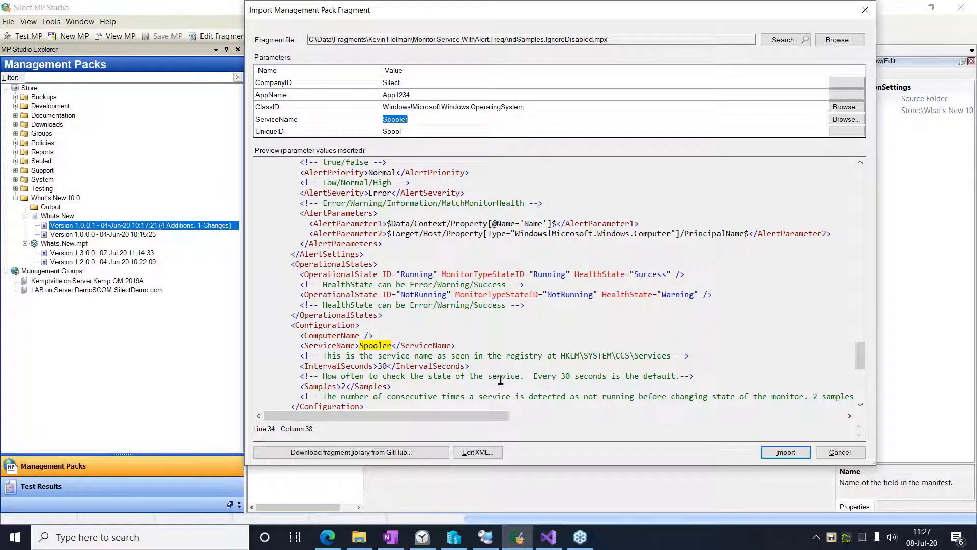
{"action": "scroll", "coordinate": [500, 380], "scroll_direction": "up", "scroll_amount": 1}
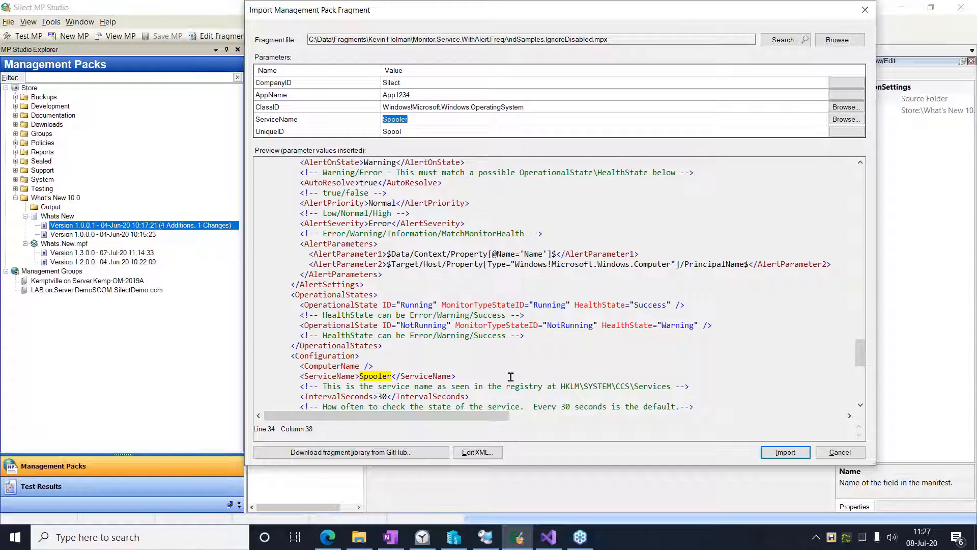
{"action": "scroll", "coordinate": [512, 375], "scroll_direction": "down", "scroll_amount": 3}
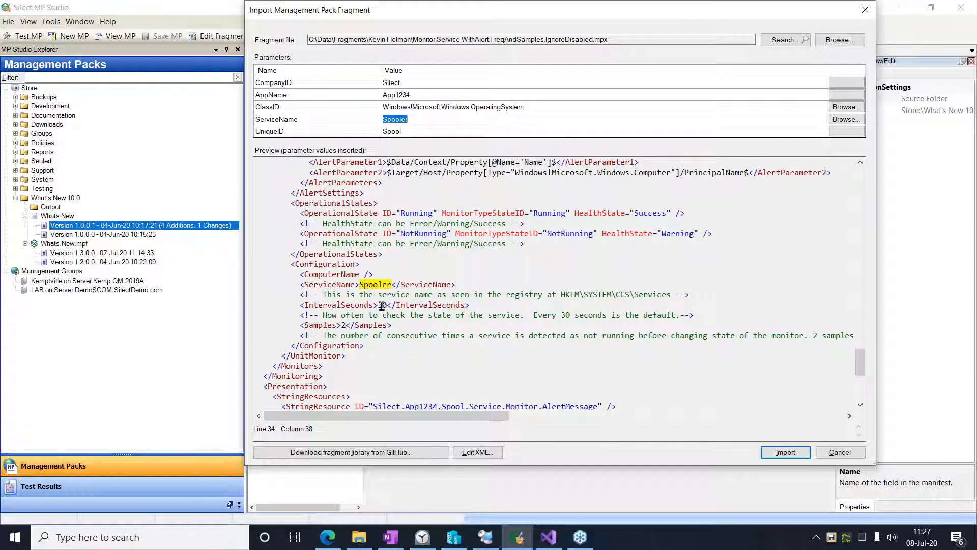
{"action": "left_click_drag", "start_coordinate": [378, 305], "coordinate": [390, 308]}
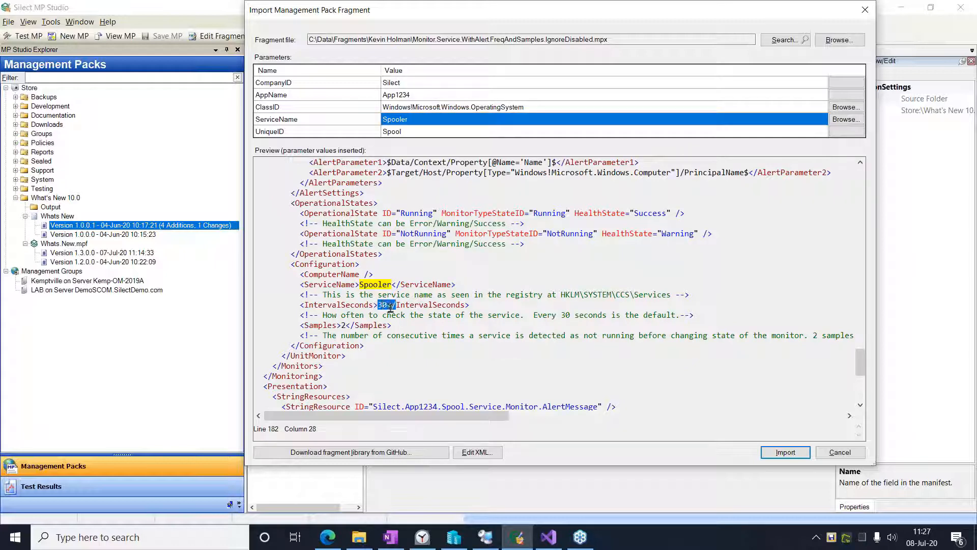
{"action": "left_click_drag", "start_coordinate": [340, 326], "coordinate": [345, 325]}
{"action": "left_click_drag", "start_coordinate": [860, 365], "coordinate": [764, 196]}
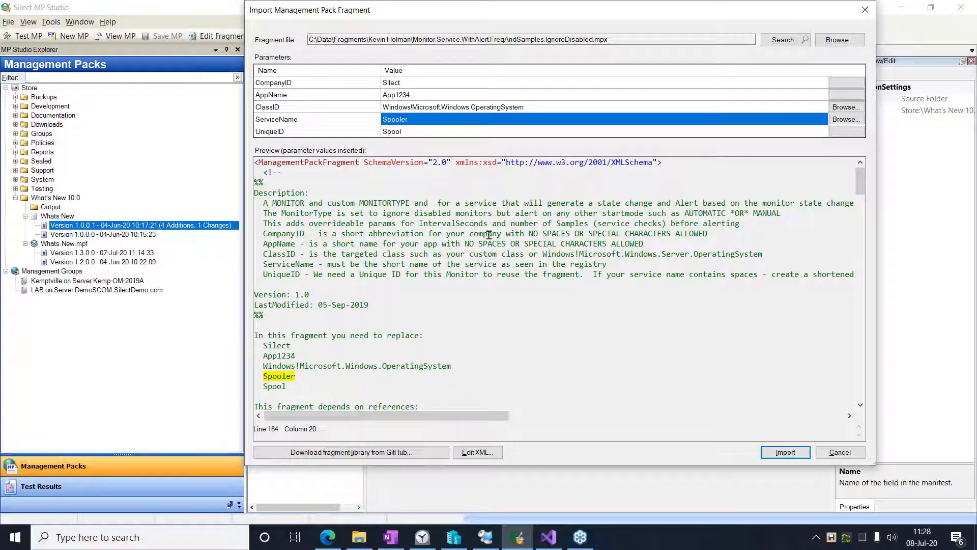
{"action": "scroll", "coordinate": [489, 237], "scroll_direction": "down", "scroll_amount": 2}
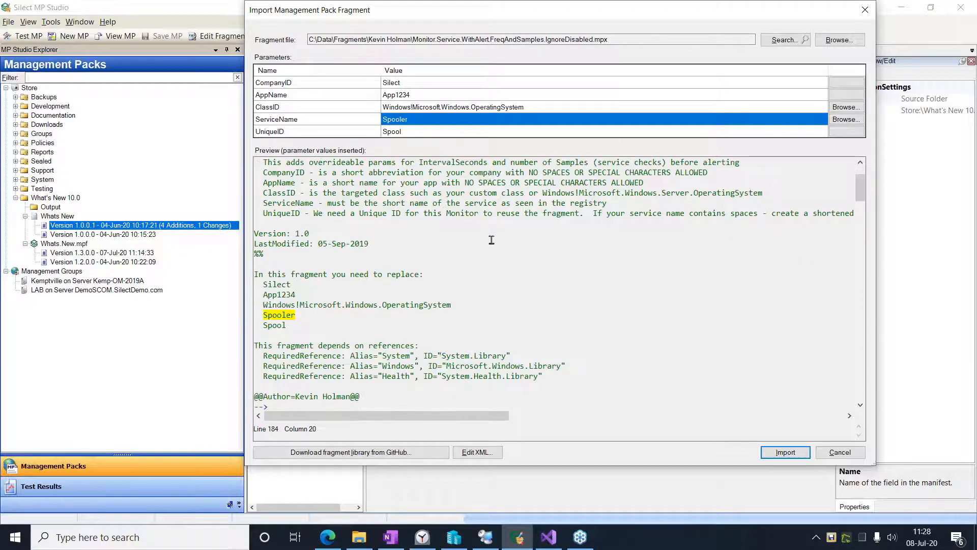
{"action": "scroll", "coordinate": [491, 239], "scroll_direction": "up", "scroll_amount": 2}
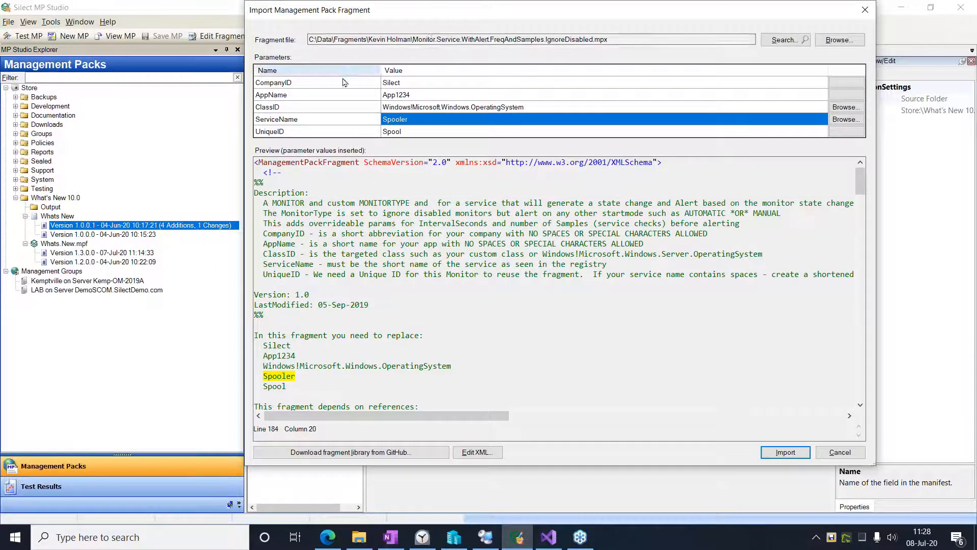
- Look up the Print Spooler service in the service list for ServiceName and check the target picker for ClassID, cancelling both
{"action": "left_click", "coordinate": [845, 119]}
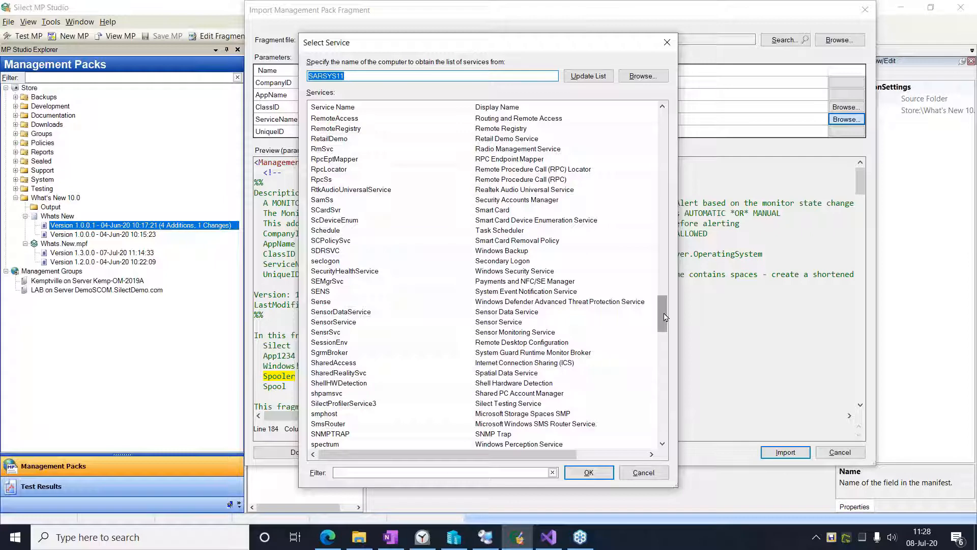
{"action": "left_click_drag", "start_coordinate": [665, 317], "coordinate": [666, 331]}
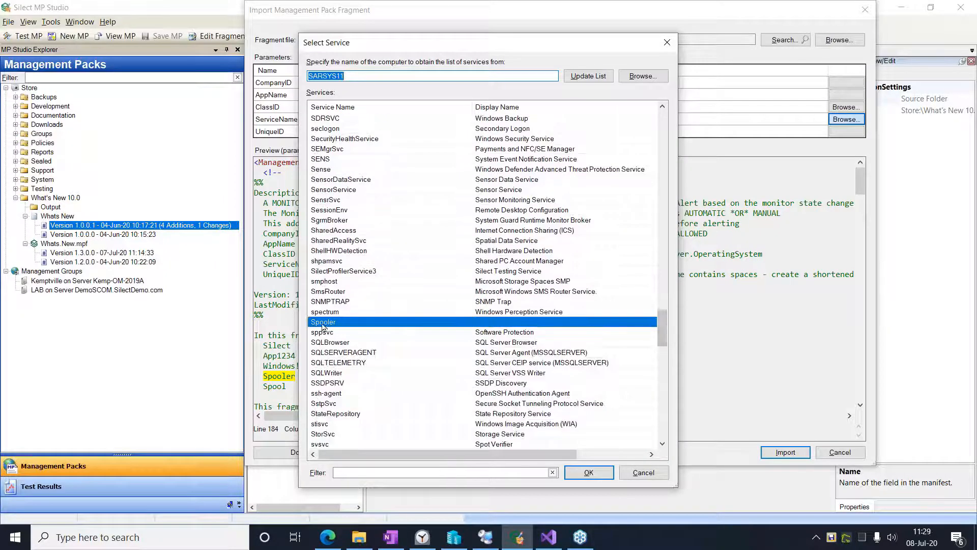
{"action": "left_click", "coordinate": [498, 327]}
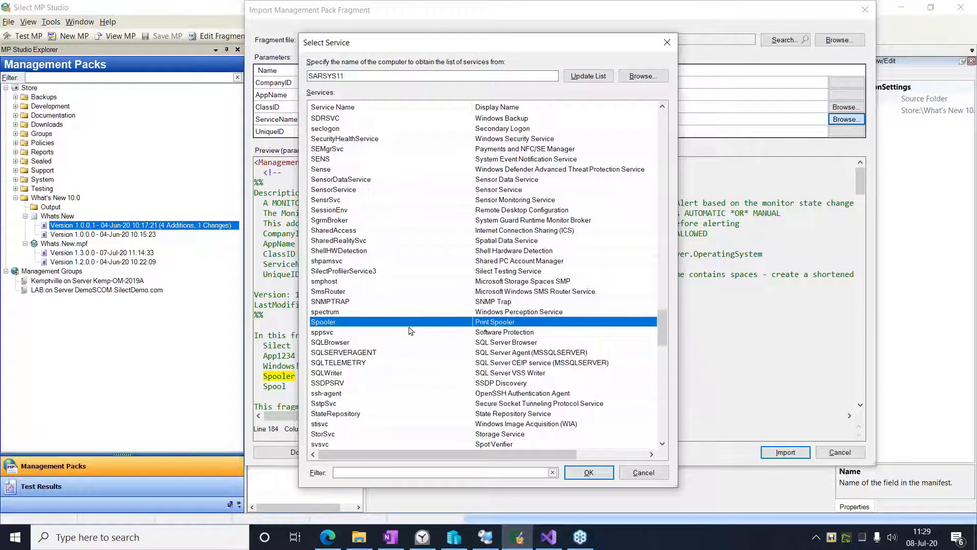
{"action": "left_click", "coordinate": [639, 471]}
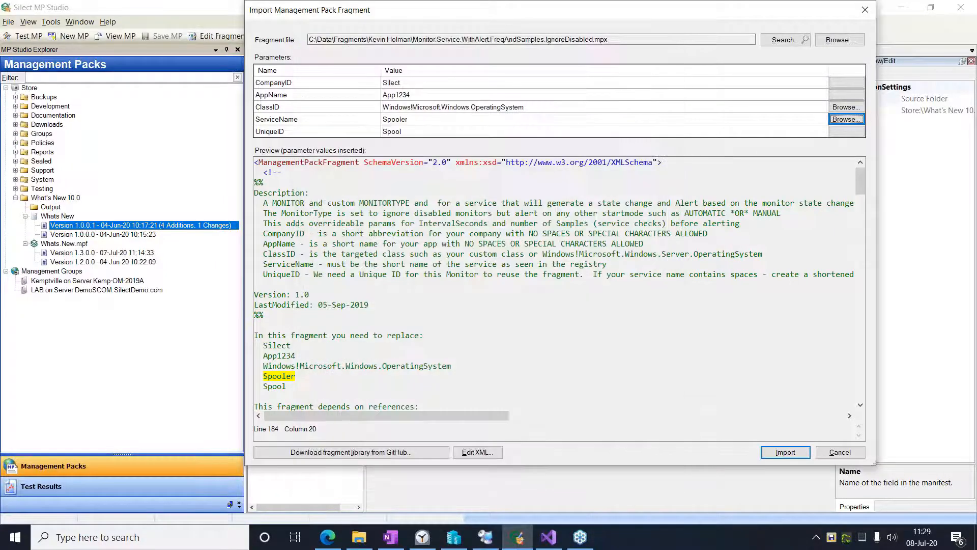
{"action": "left_click", "coordinate": [854, 108]}
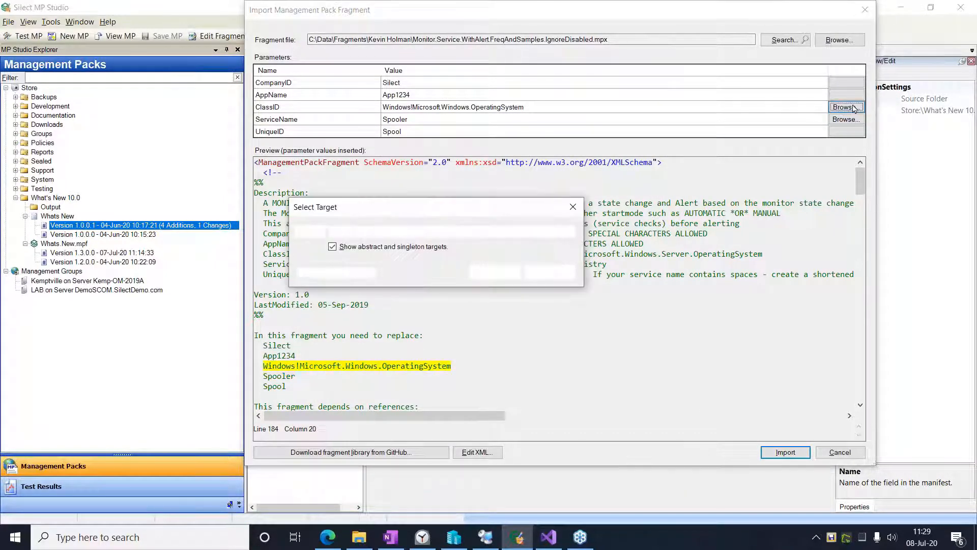
{"action": "left_click", "coordinate": [550, 272]}
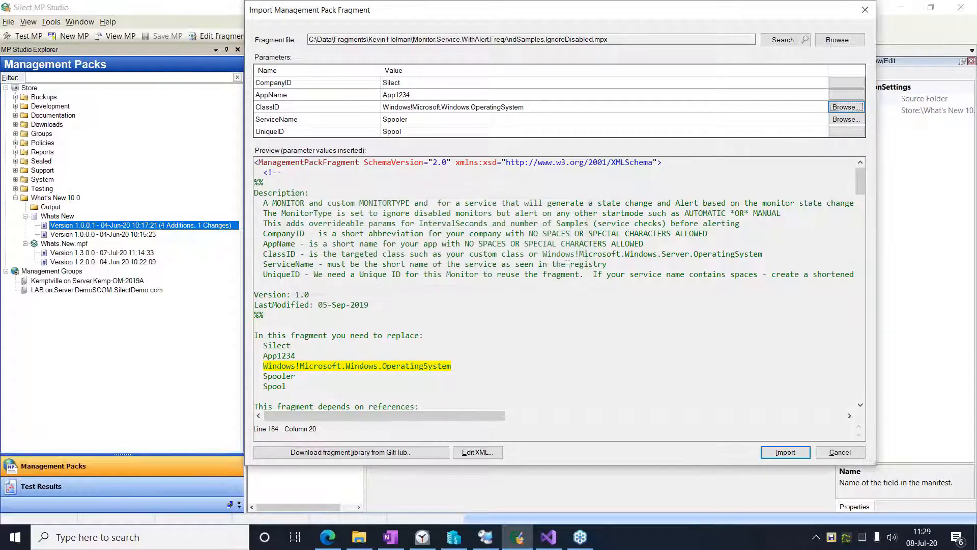
- Import the service monitor fragment into Whats.New and show the management pack's unit monitor types
{"action": "left_click", "coordinate": [788, 452]}
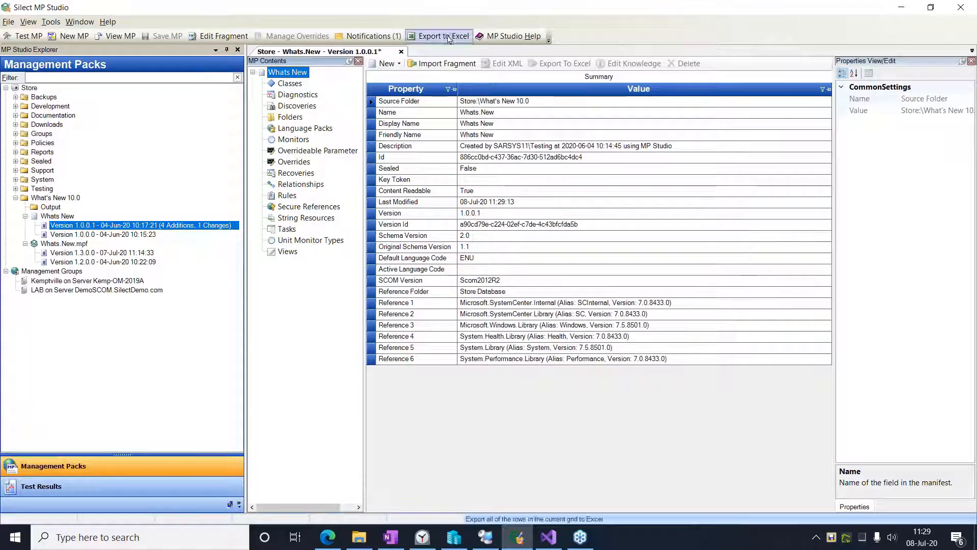
{"action": "left_click", "coordinate": [308, 239]}
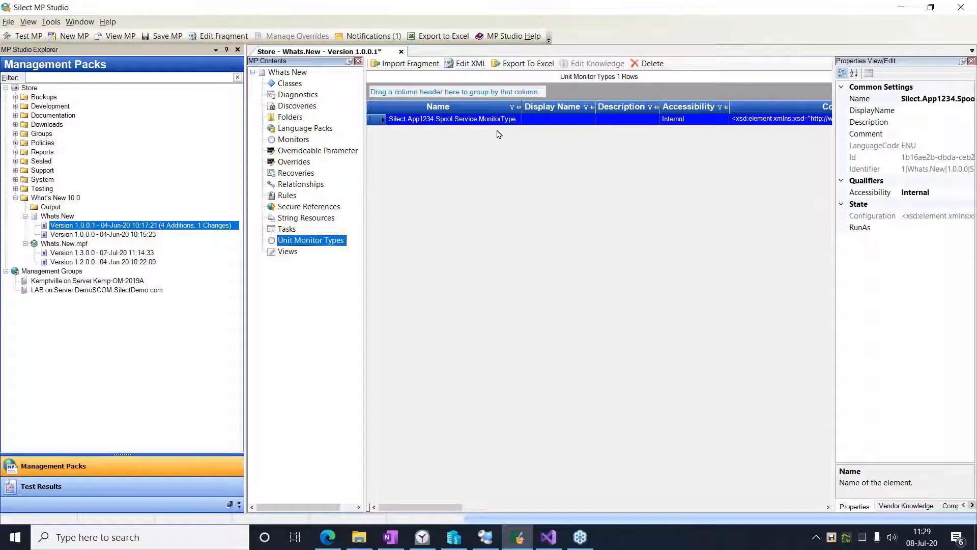
- Import the service monitor fragment into Whats.New again with ServiceName SENS from the service list and UniqueID Sens
{"action": "left_click", "coordinate": [407, 65]}
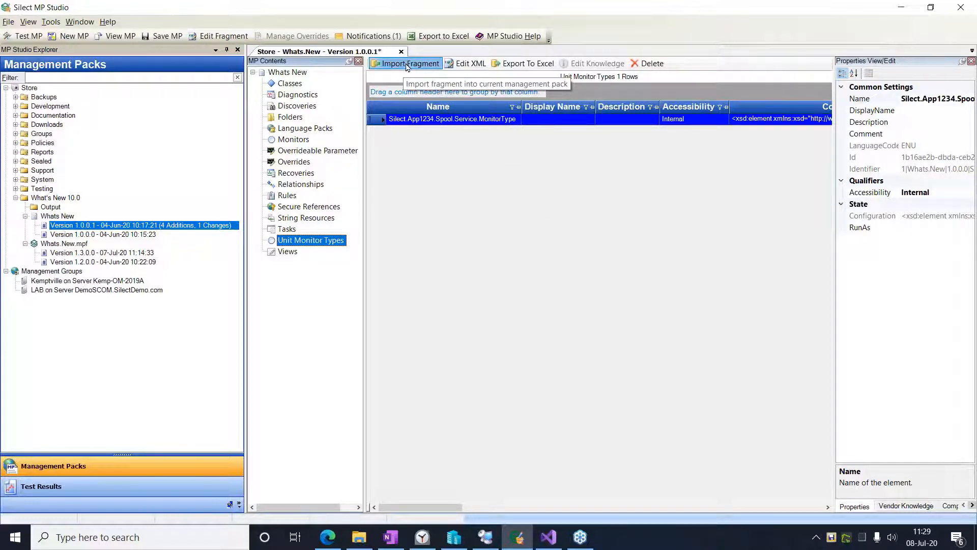
{"action": "left_click", "coordinate": [857, 122]}
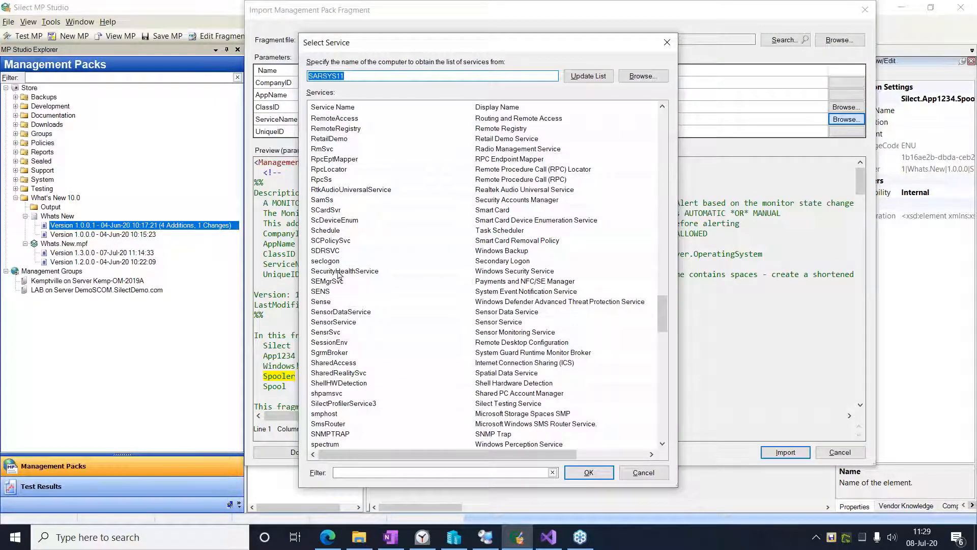
{"action": "left_click", "coordinate": [323, 294]}
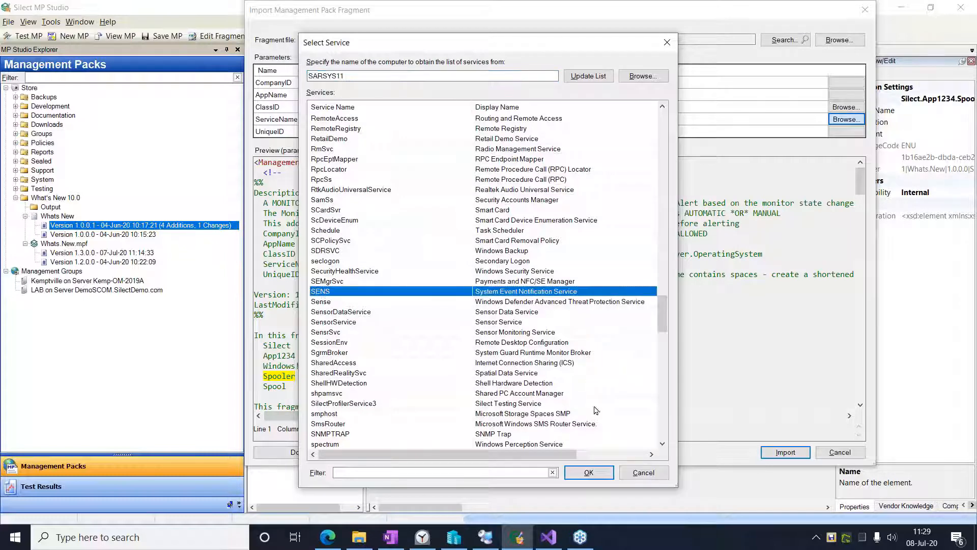
{"action": "left_click", "coordinate": [589, 471]}
{"action": "left_click", "coordinate": [412, 133]}
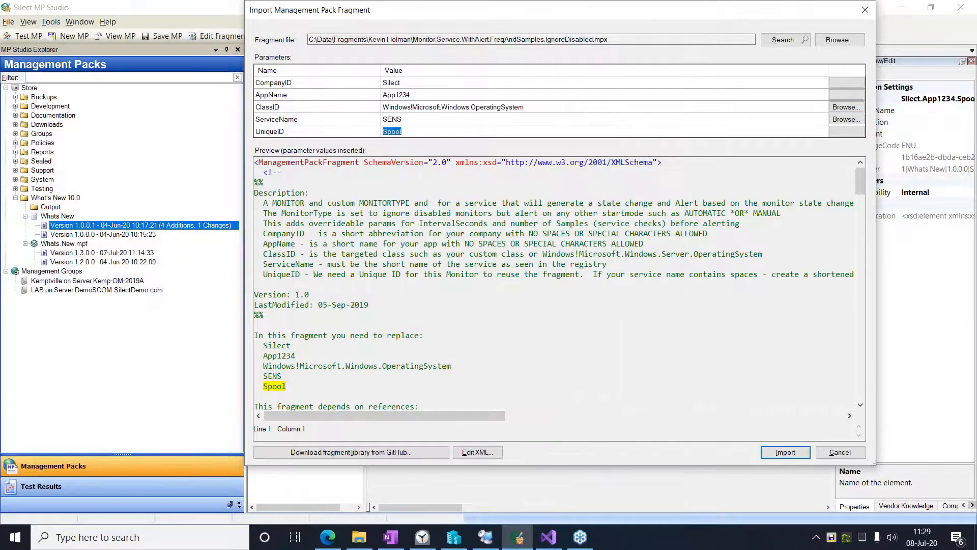
{"action": "type", "text": "S"}
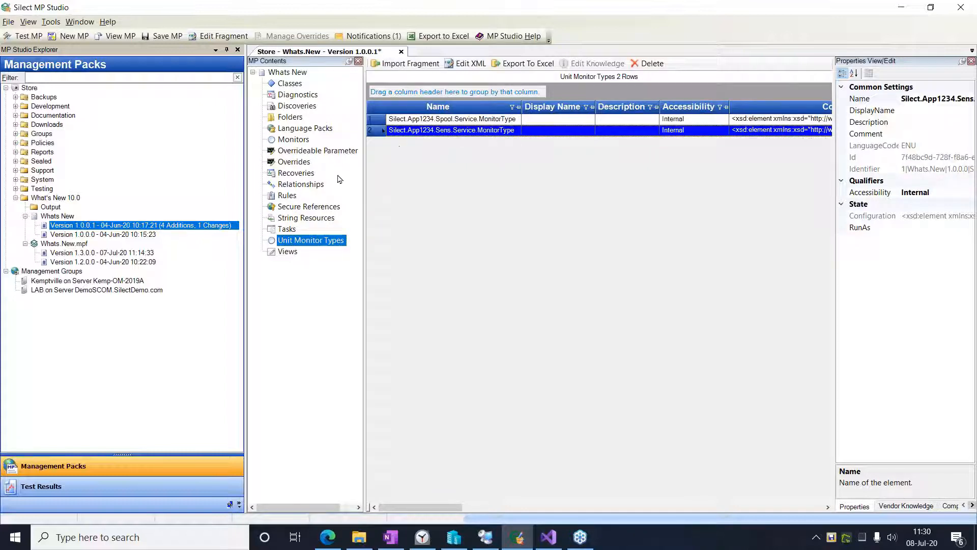
- Review the monitors, string resources and language packs in Whats.New, and select the Spooler service monitor
{"action": "left_click", "coordinate": [293, 140]}
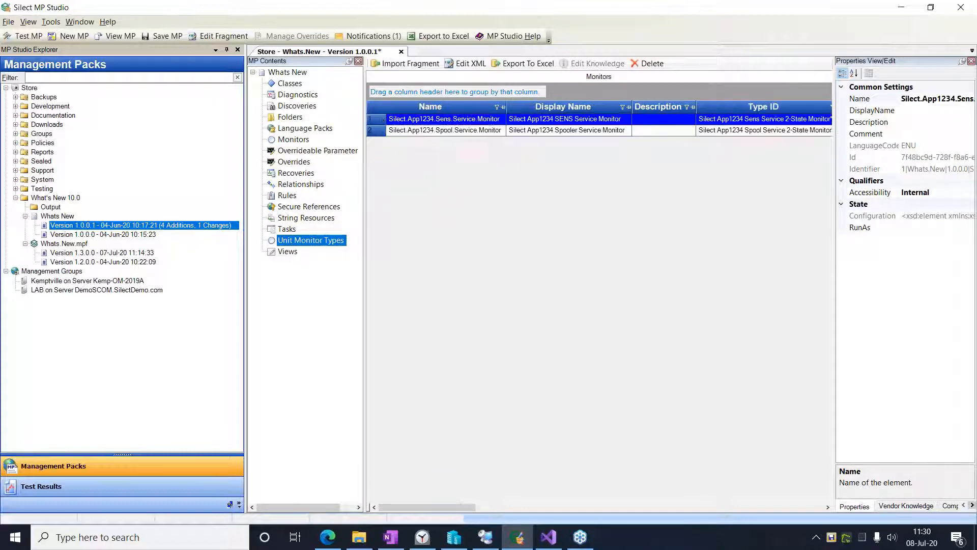
{"action": "left_click", "coordinate": [295, 218]}
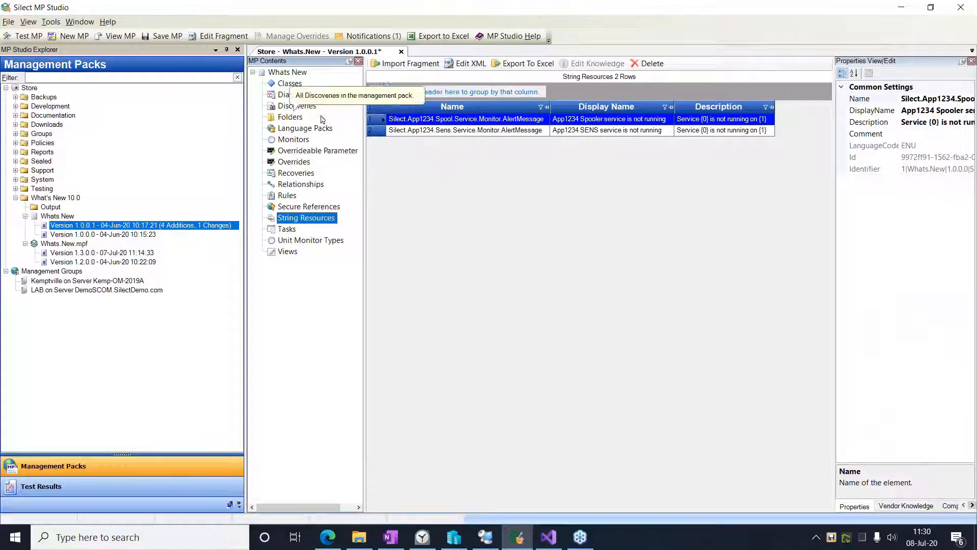
{"action": "left_click", "coordinate": [295, 129]}
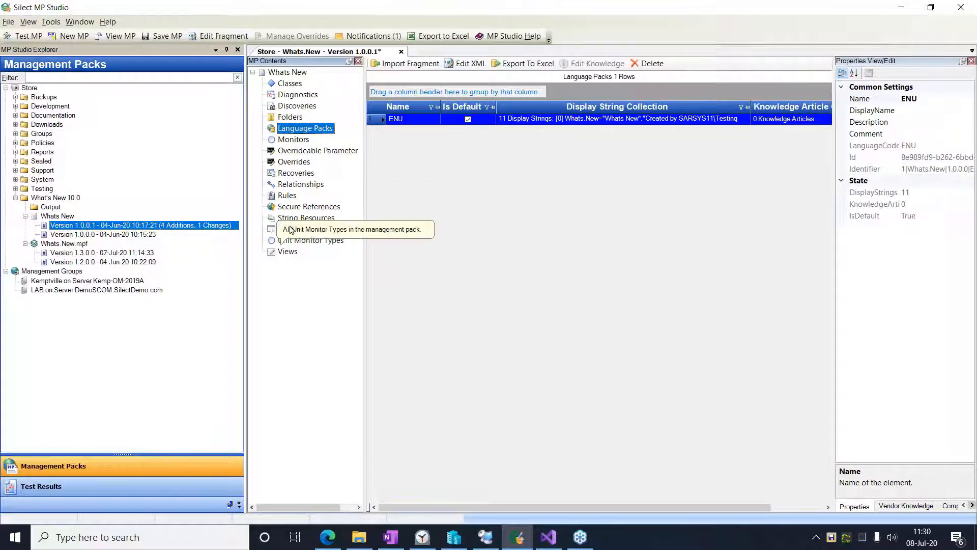
{"action": "left_click", "coordinate": [294, 140]}
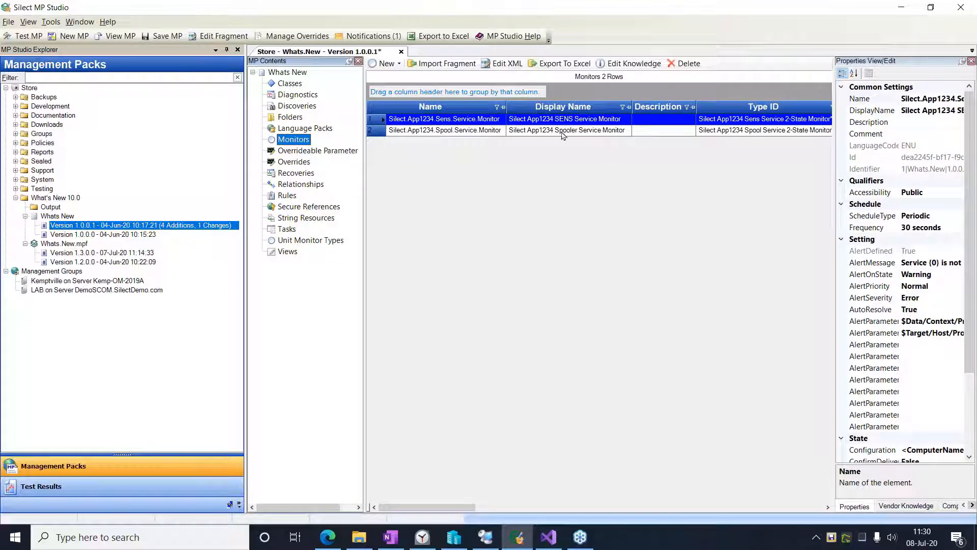
{"action": "left_click", "coordinate": [576, 131]}
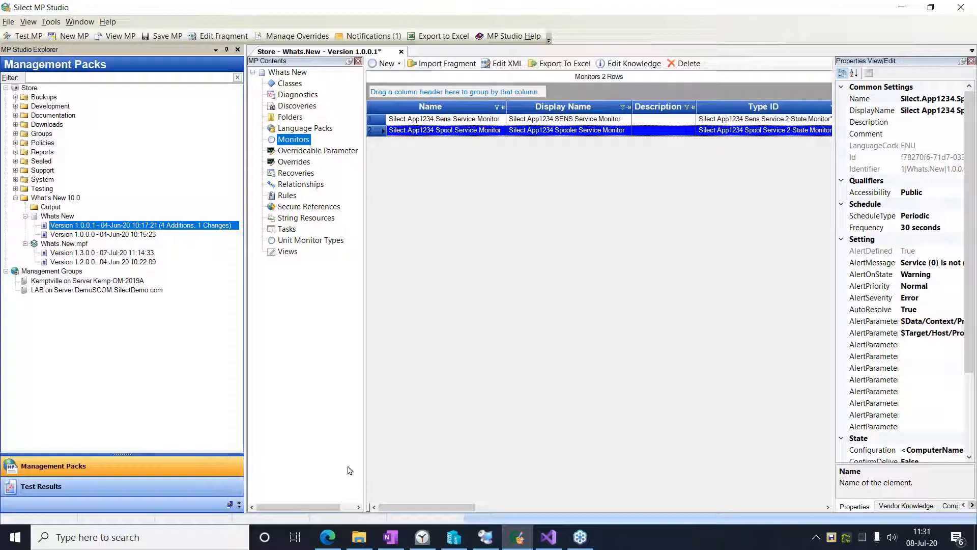
- Switch to Microsoft Edge, open the Management Pack Fragment (MPF) Files blog article and examine its diagram of how the parts fit together
{"action": "left_click", "coordinate": [327, 540]}
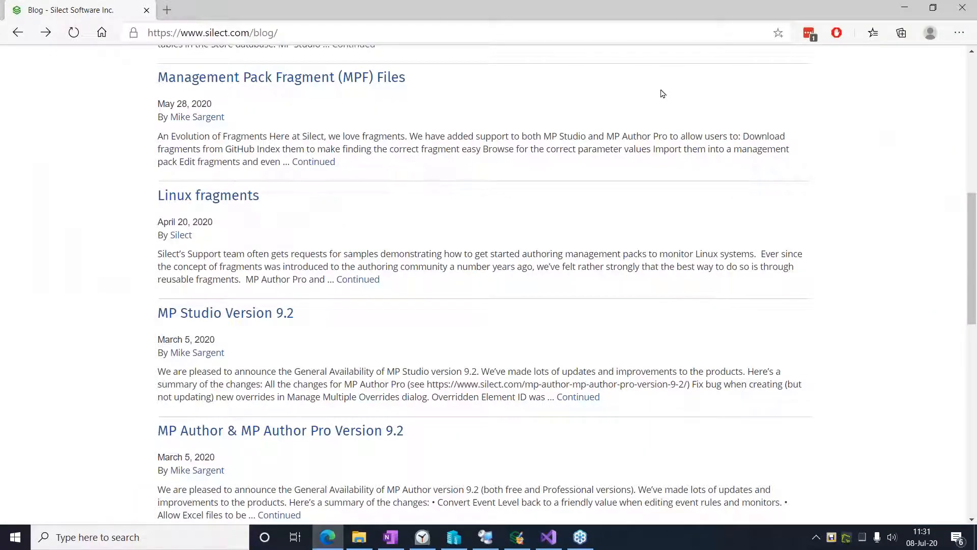
{"action": "left_click", "coordinate": [288, 31]}
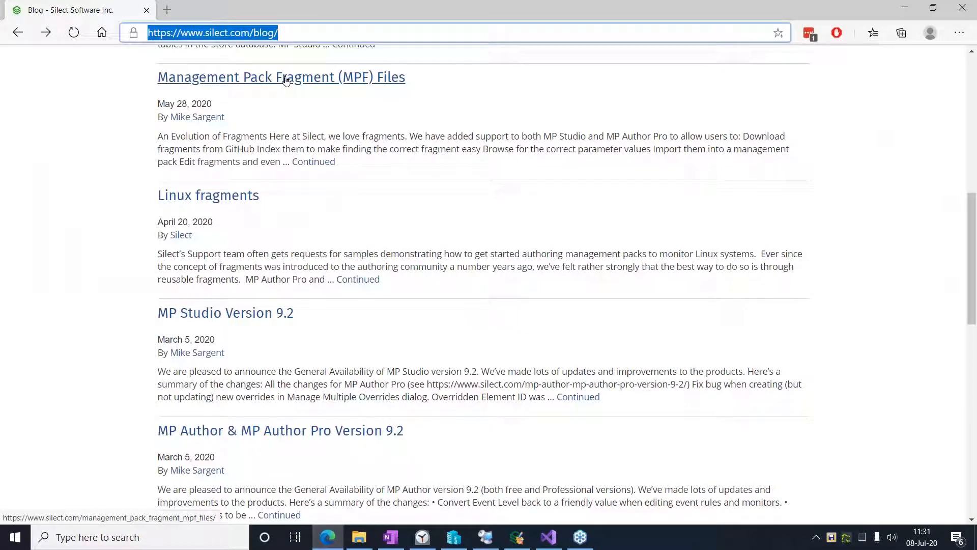
{"action": "left_click", "coordinate": [286, 79]}
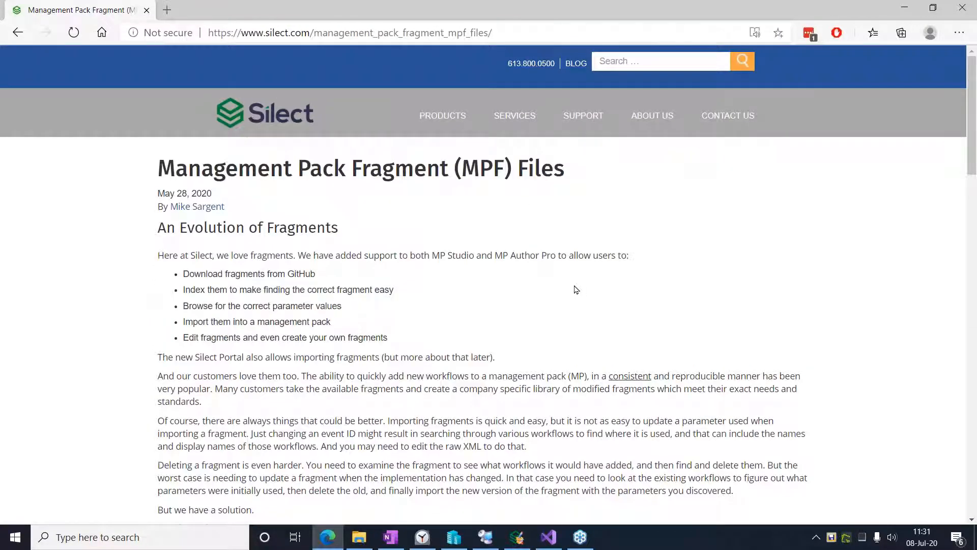
{"action": "scroll", "coordinate": [571, 288], "scroll_direction": "down", "scroll_amount": 1}
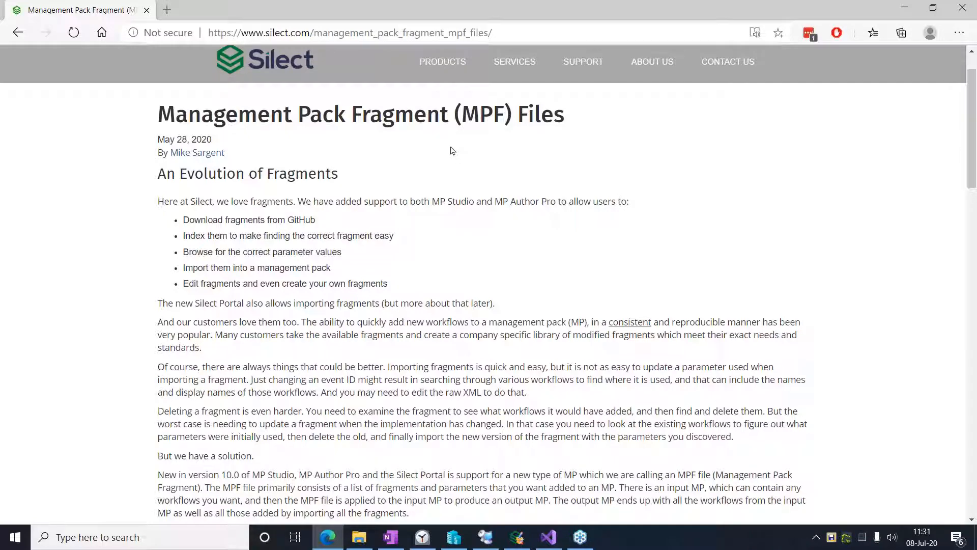
{"action": "scroll", "coordinate": [475, 142], "scroll_direction": "down", "scroll_amount": 1}
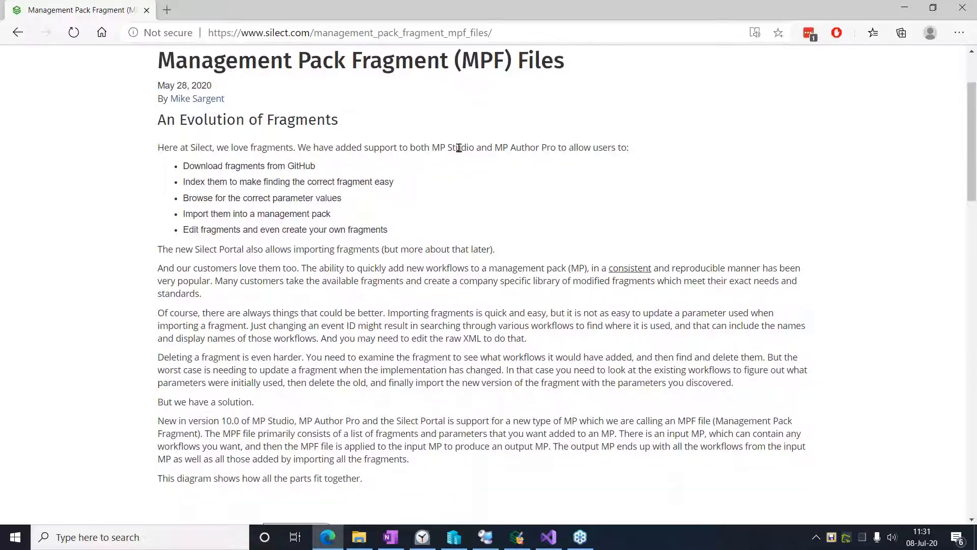
{"action": "scroll", "coordinate": [457, 147], "scroll_direction": "down", "scroll_amount": 7}
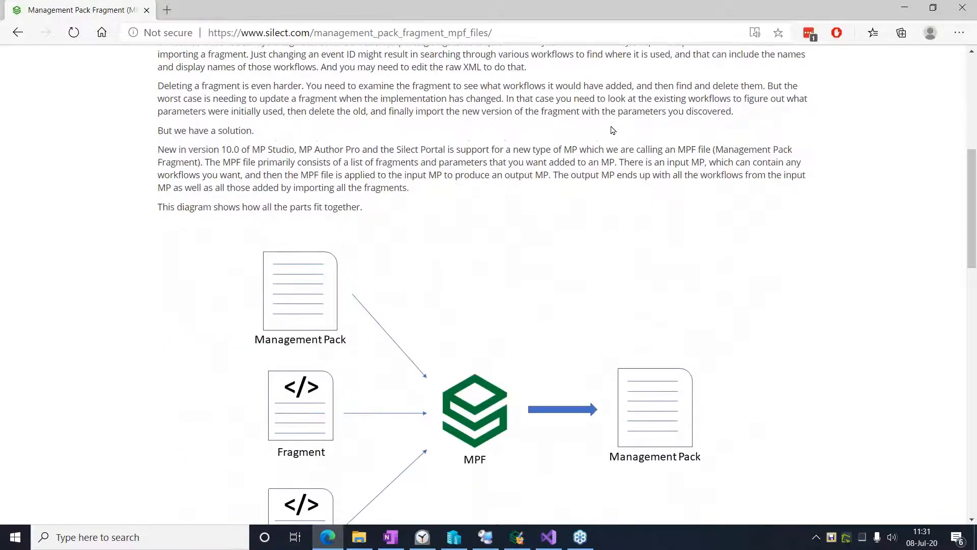
{"action": "scroll", "coordinate": [593, 137], "scroll_direction": "down", "scroll_amount": 1}
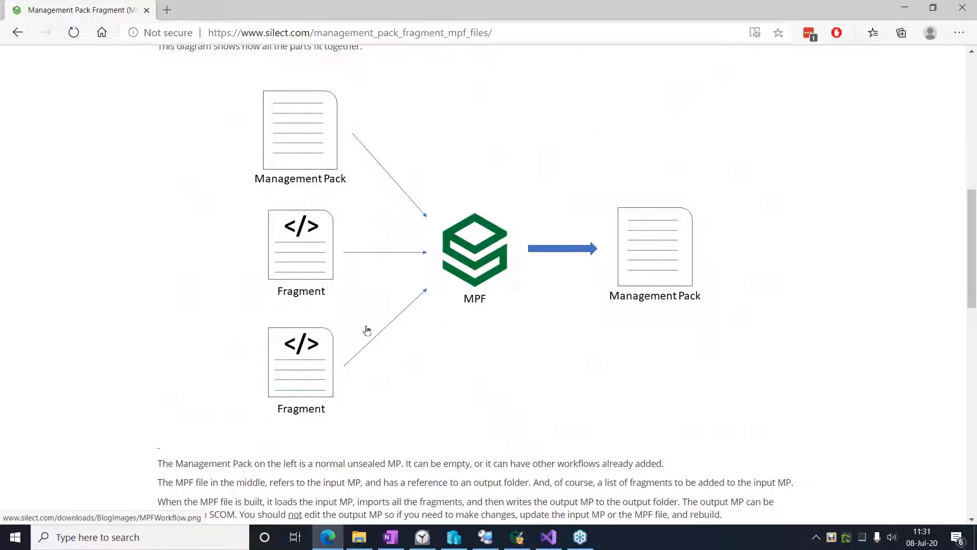
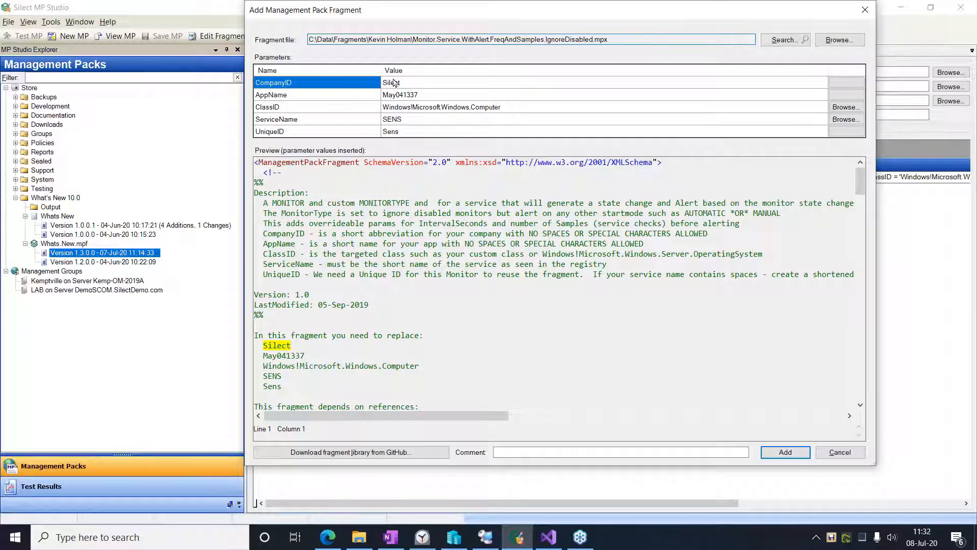
- Add the service monitor fragment to Whats.New.mpf for SENS, and add it again with ServiceName Spooler and UniqueID Spool
{"action": "left_click", "coordinate": [842, 122]}
{"action": "left_click", "coordinate": [792, 451]}
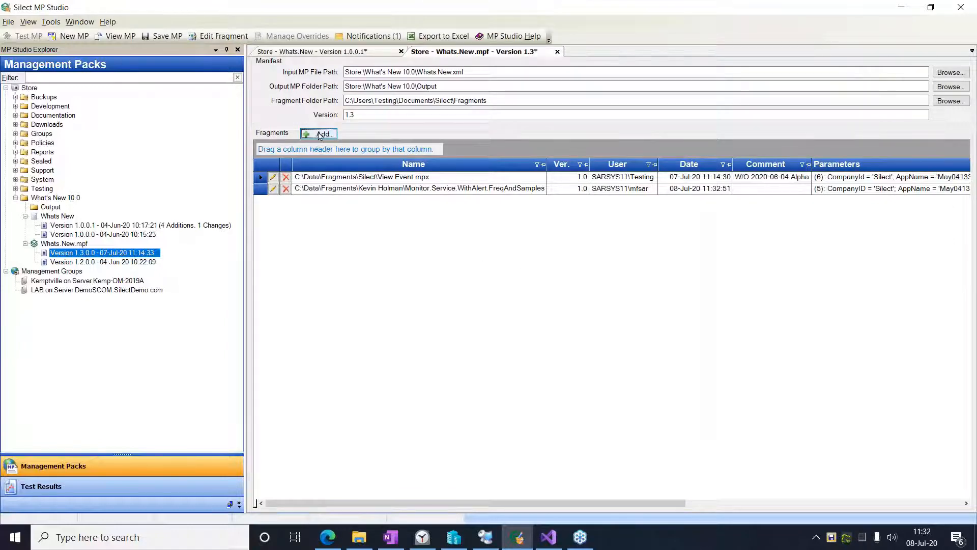
{"action": "left_click", "coordinate": [320, 134]}
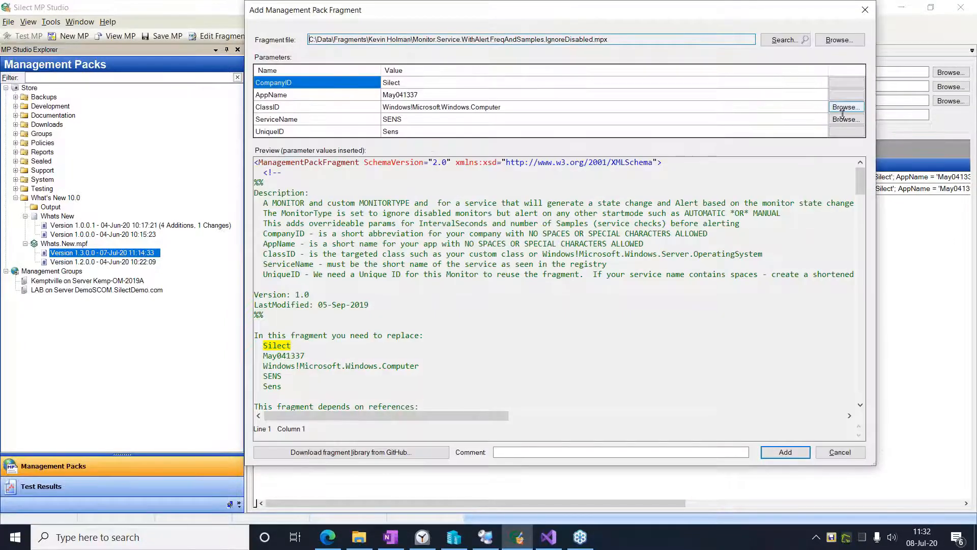
{"action": "left_click", "coordinate": [844, 120]}
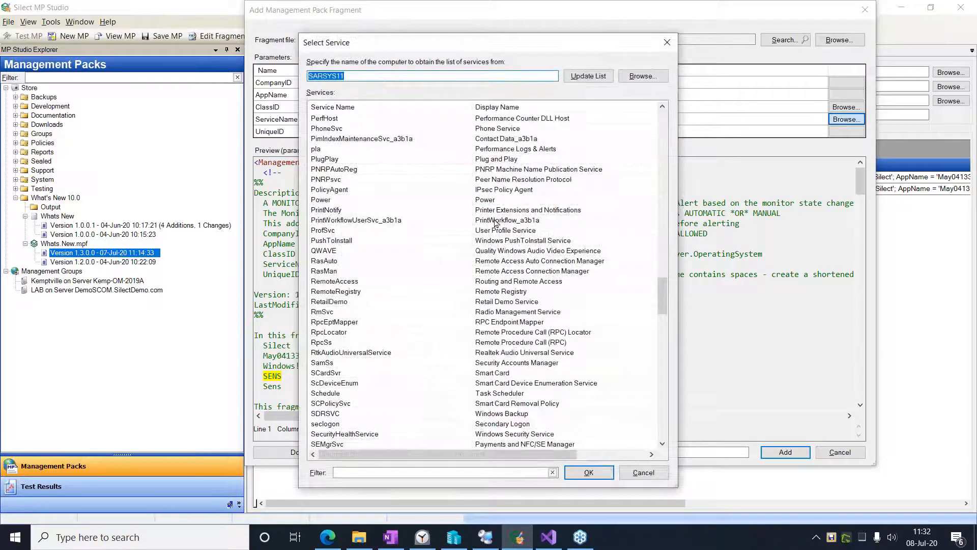
{"action": "left_click", "coordinate": [663, 431]}
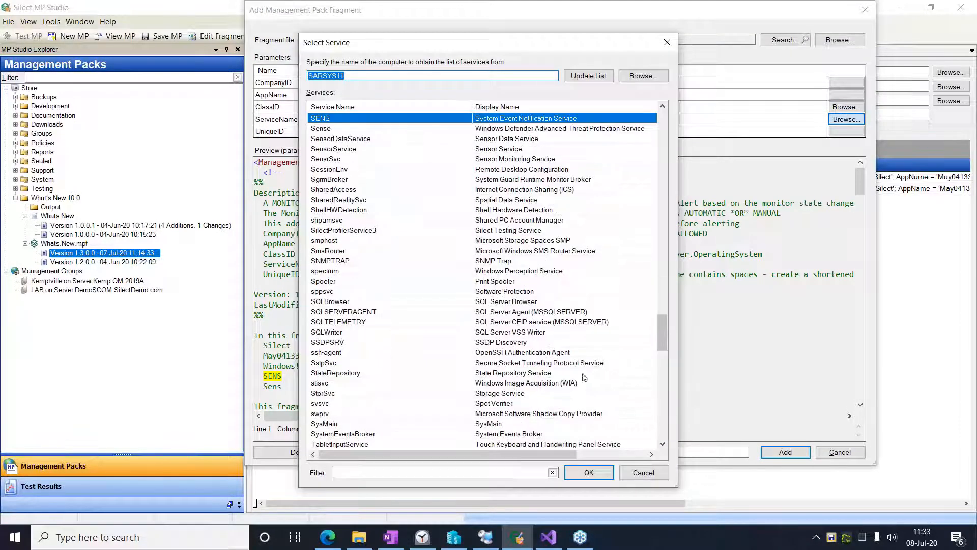
{"action": "left_click", "coordinate": [328, 282]}
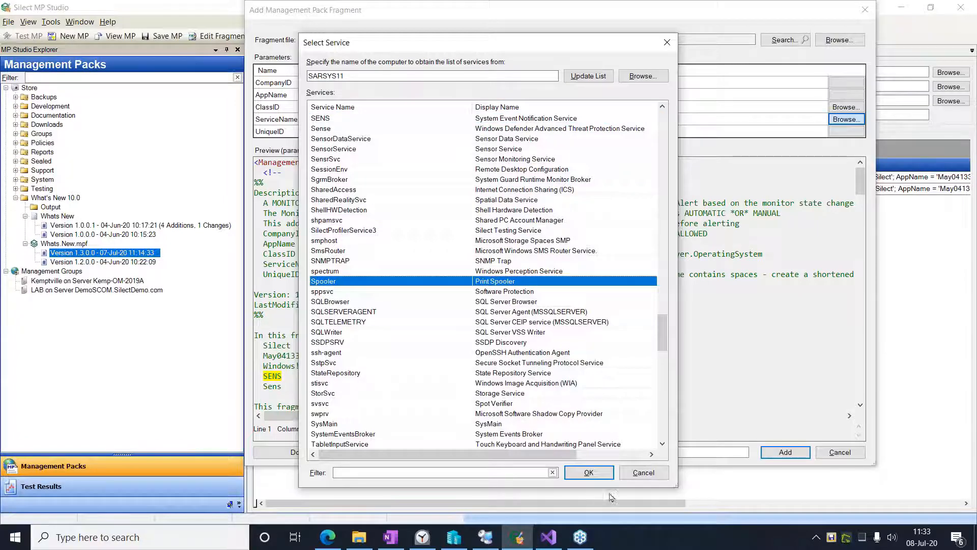
{"action": "left_click", "coordinate": [589, 472]}
{"action": "left_click", "coordinate": [415, 132]}
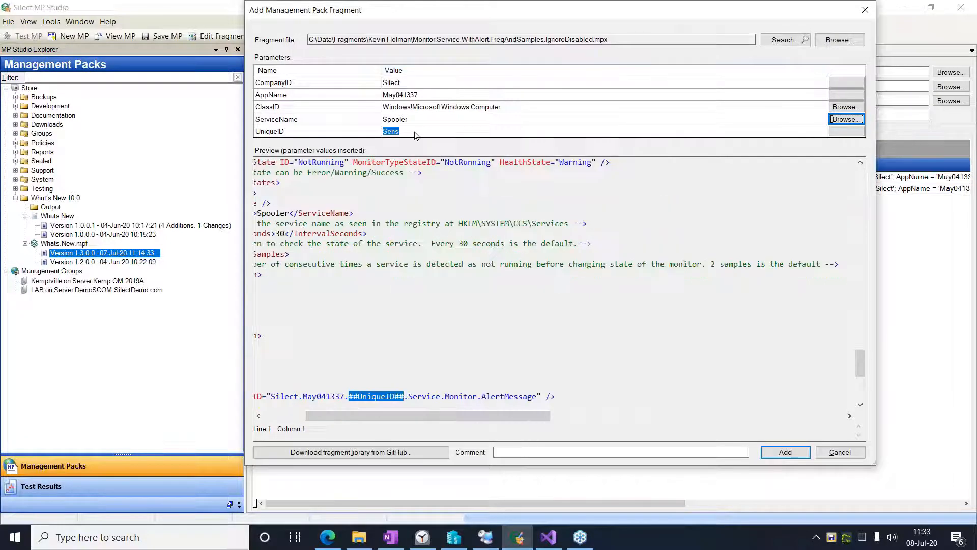
{"action": "type", "text": "S"}
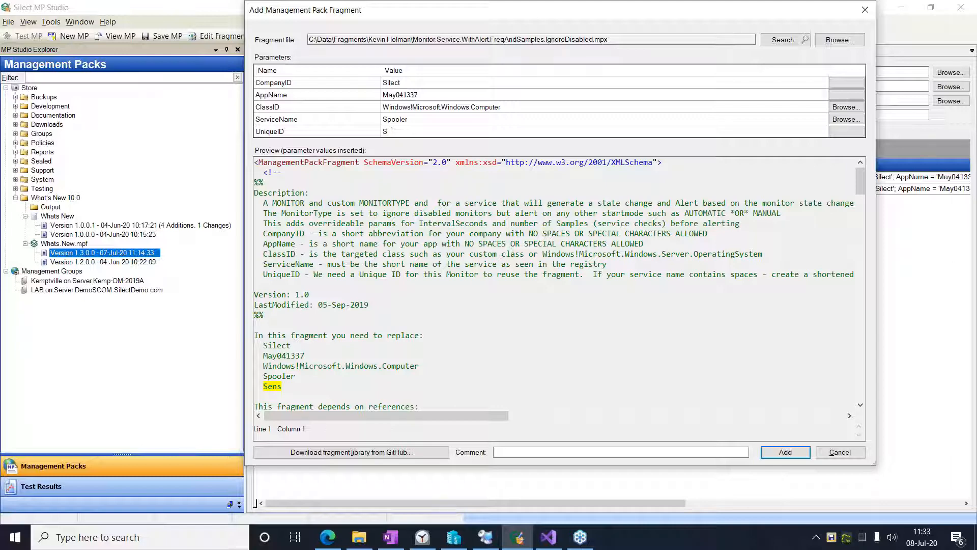
{"action": "type", "text": "pppool"}
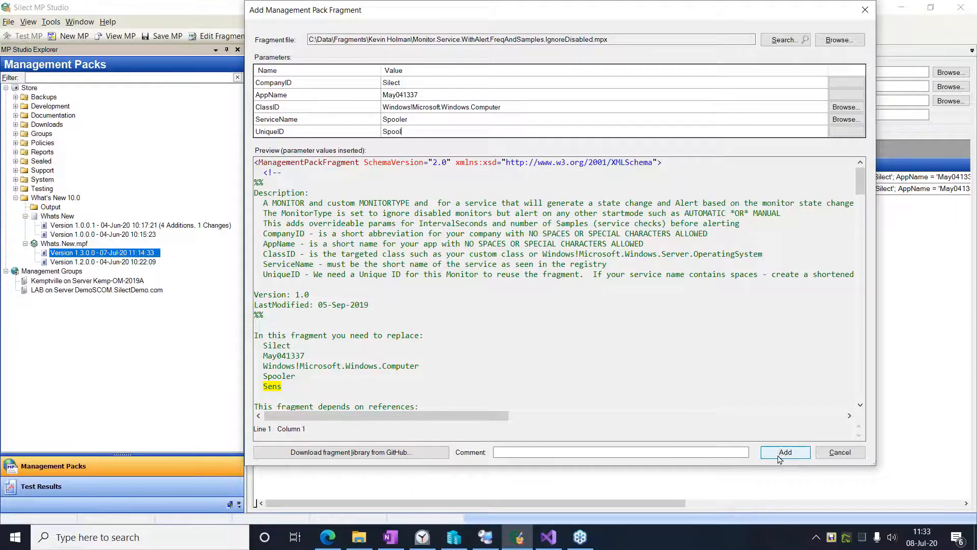
{"action": "left_click", "coordinate": [784, 453]}
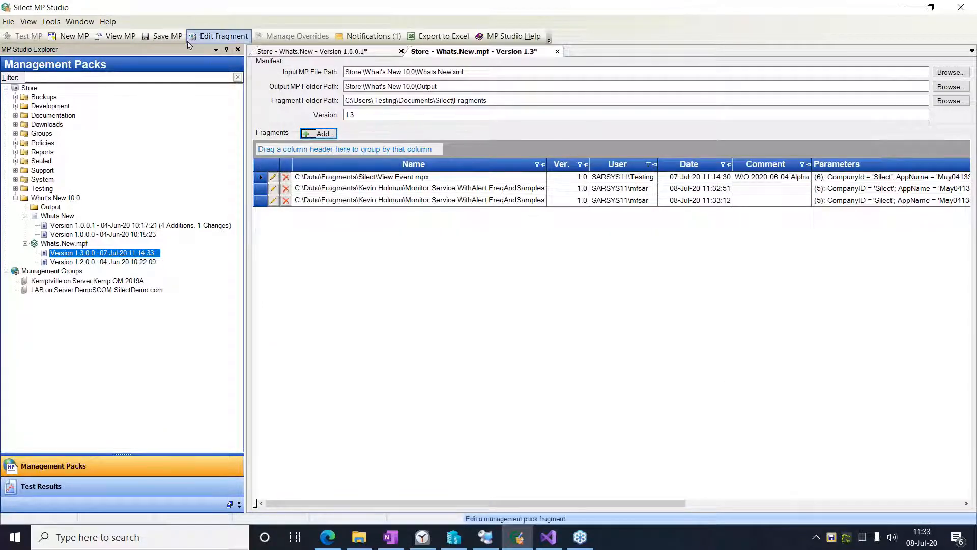
- Save Whats.New.mpf, and close Whats.New version 1.0.0.1 while discarding its unsaved changes
{"action": "left_click", "coordinate": [161, 36]}
{"action": "left_click", "coordinate": [312, 52]}
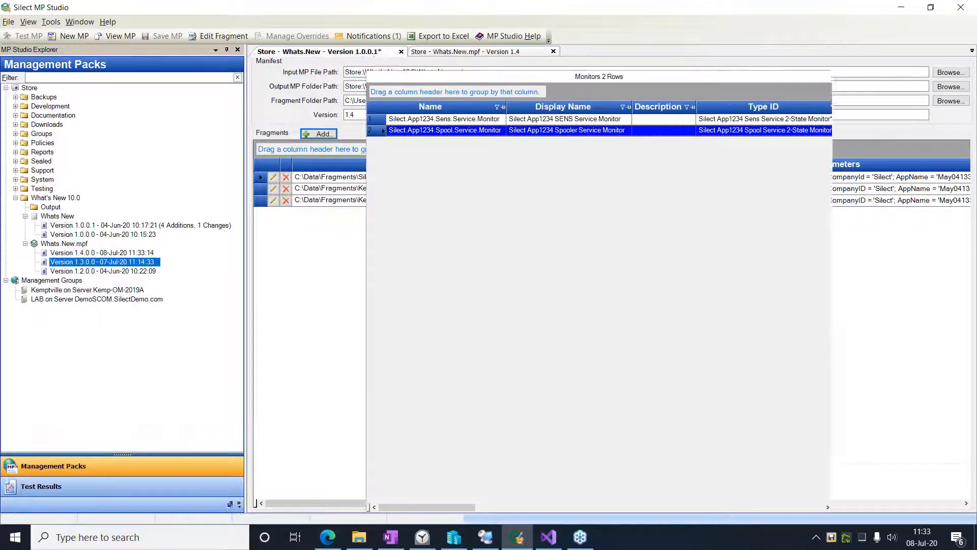
{"action": "left_click", "coordinate": [400, 51]}
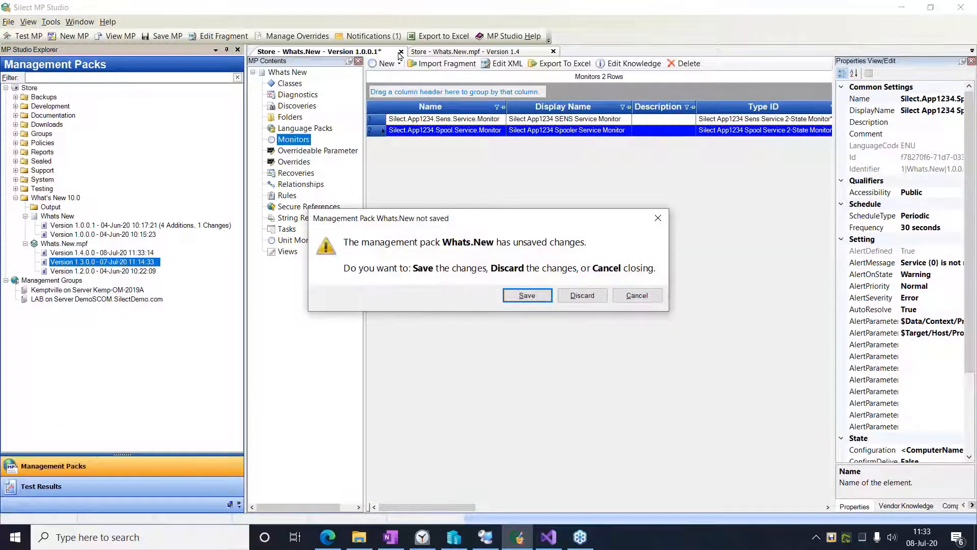
{"action": "left_click", "coordinate": [582, 295]}
- Try to build a management pack from version 1.4.0.0 of Whats.New.mpf
{"action": "left_click", "coordinate": [112, 254]}
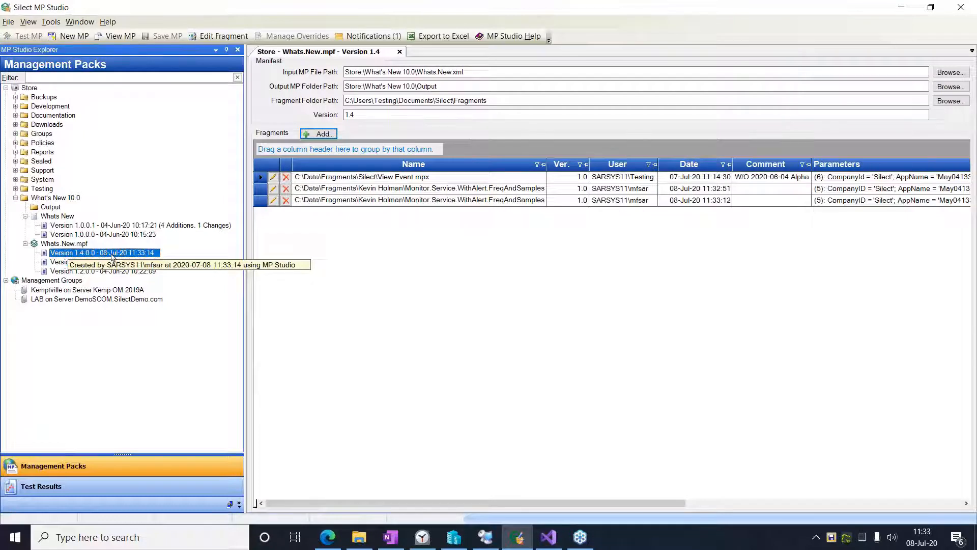
{"action": "right_click", "coordinate": [113, 254]}
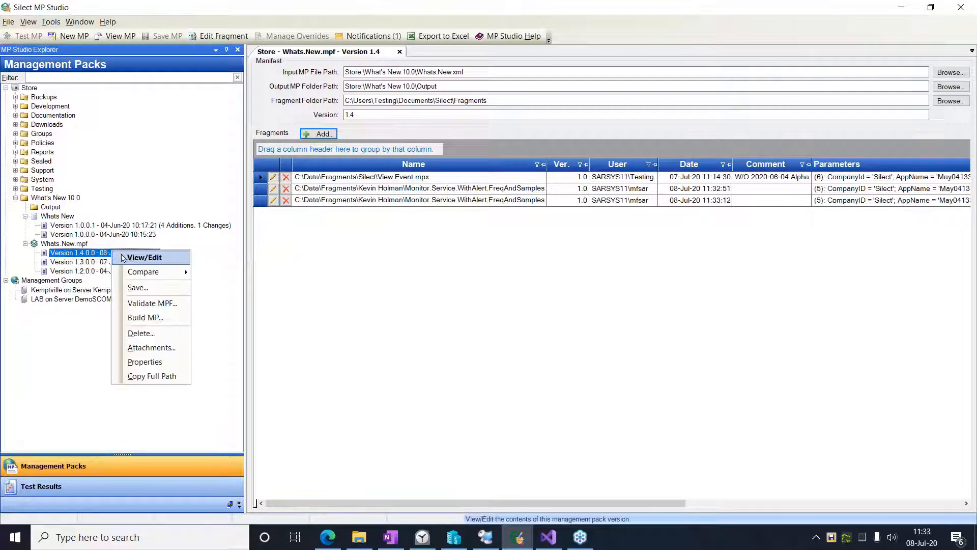
{"action": "left_click", "coordinate": [145, 317]}
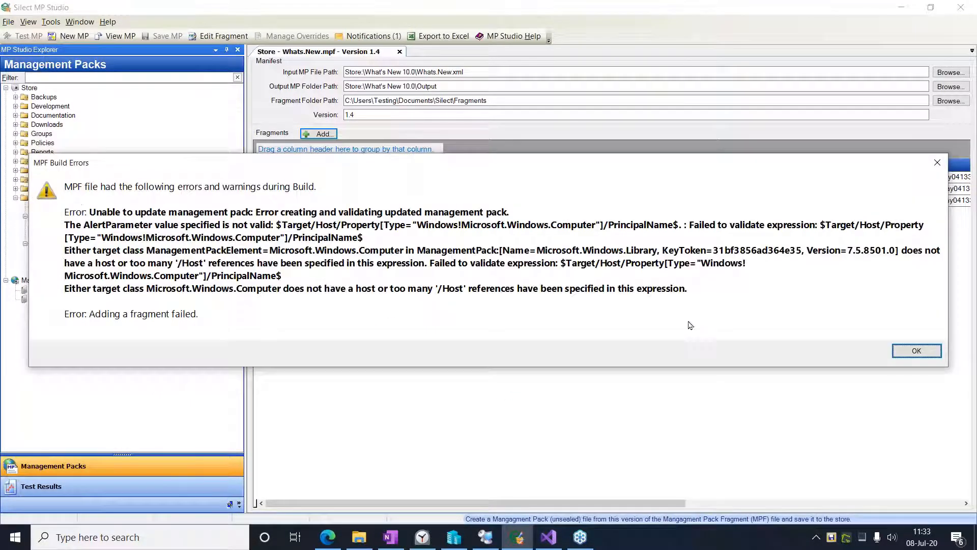
{"action": "left_click", "coordinate": [914, 351]}
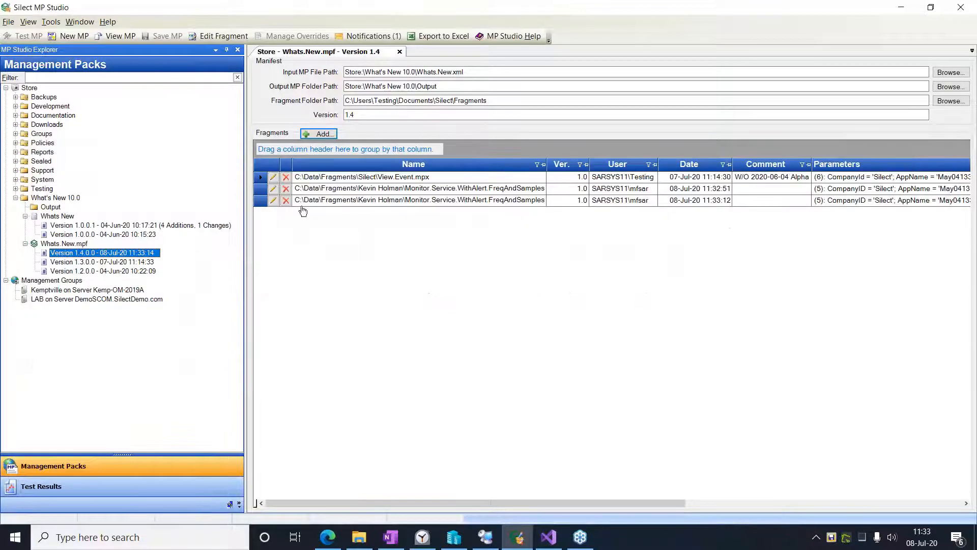
- Delete the View.Event.mpx fragment from Whats.New.mpf and save the file as a new version
{"action": "left_click", "coordinate": [339, 177]}
{"action": "right_click", "coordinate": [340, 176]}
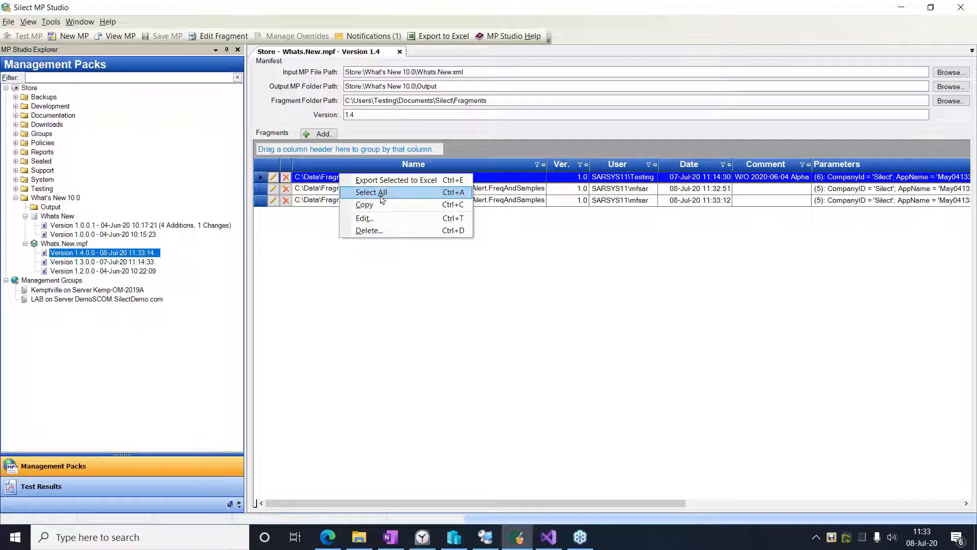
{"action": "left_click", "coordinate": [363, 230]}
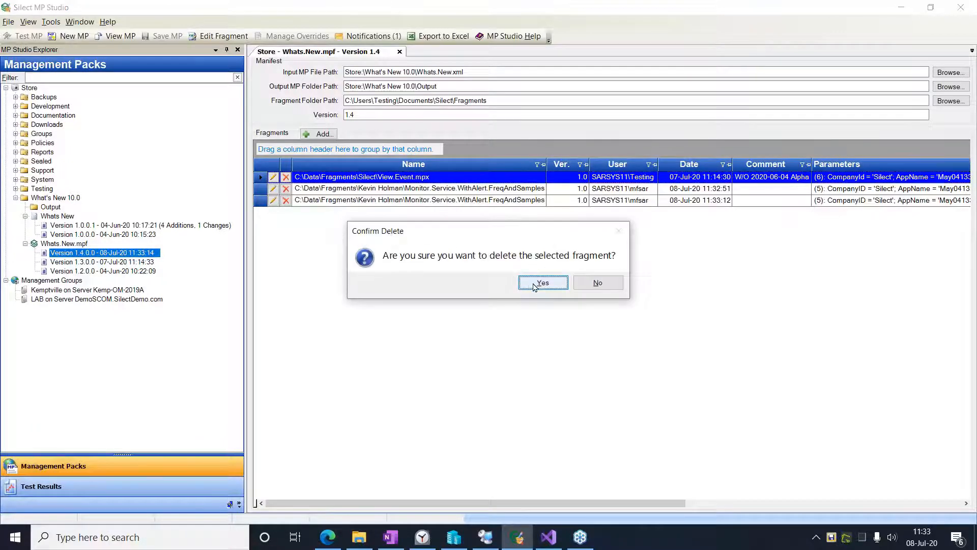
{"action": "left_click", "coordinate": [538, 282]}
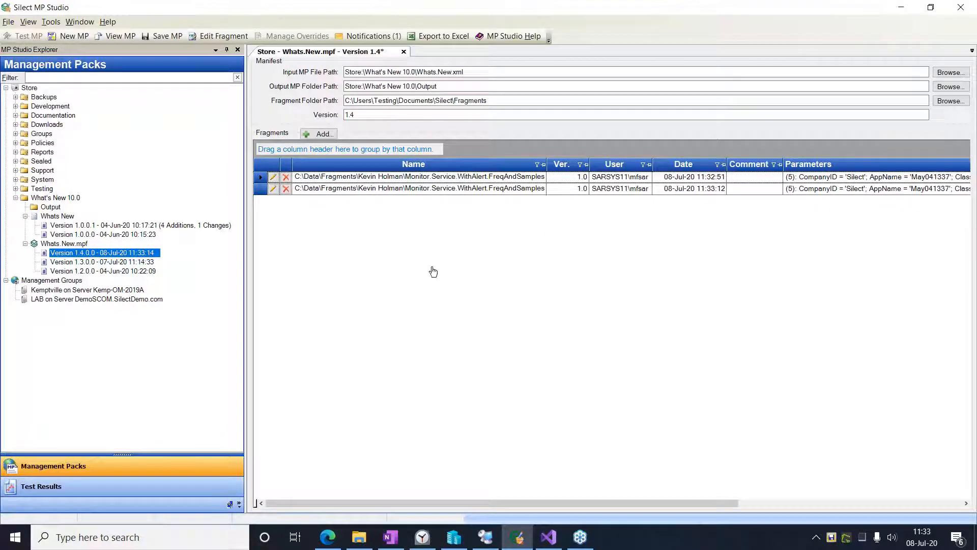
{"action": "left_click", "coordinate": [162, 37]}
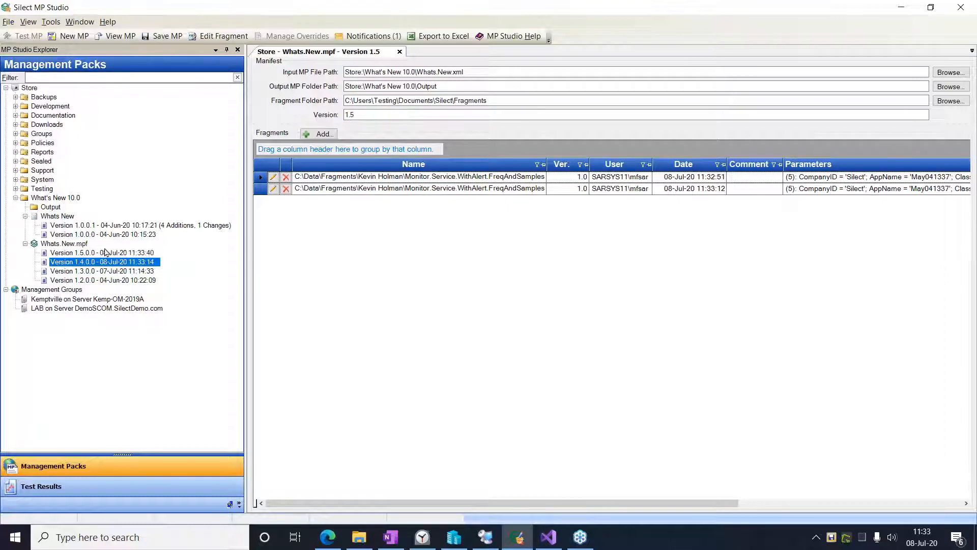
- Try to build a management pack from version 1.5.0.0 of Whats.New.mpf, and check the SENS fragment's parameters
{"action": "right_click", "coordinate": [106, 253]}
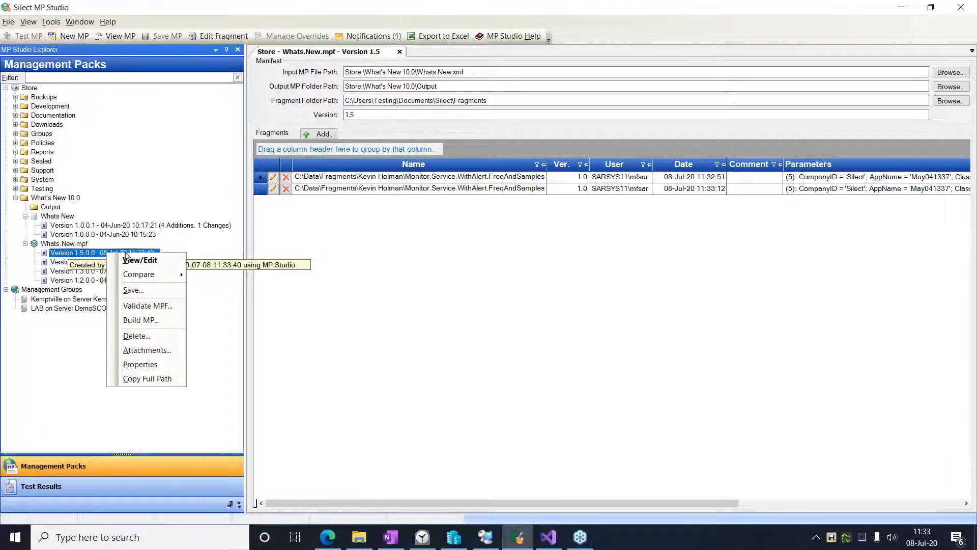
{"action": "left_click", "coordinate": [149, 319]}
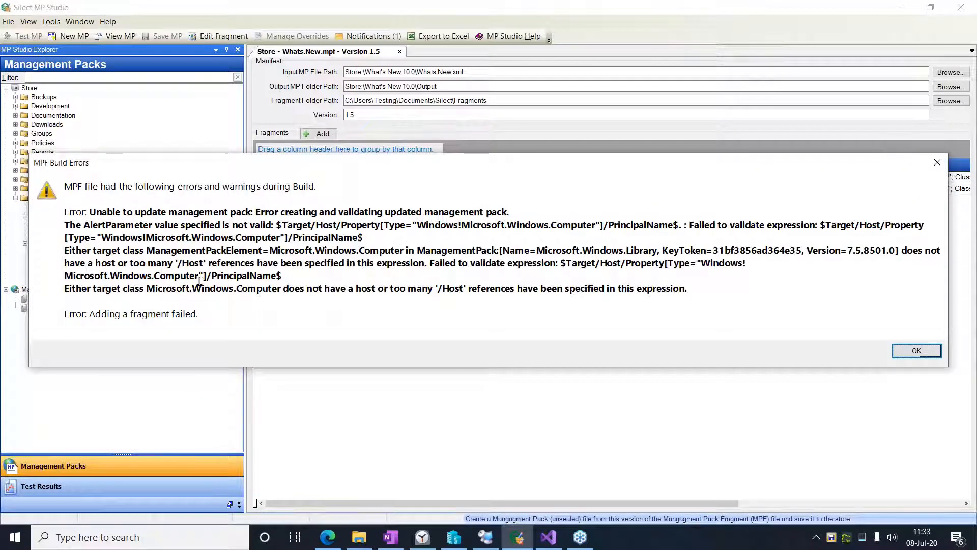
{"action": "left_click", "coordinate": [914, 351]}
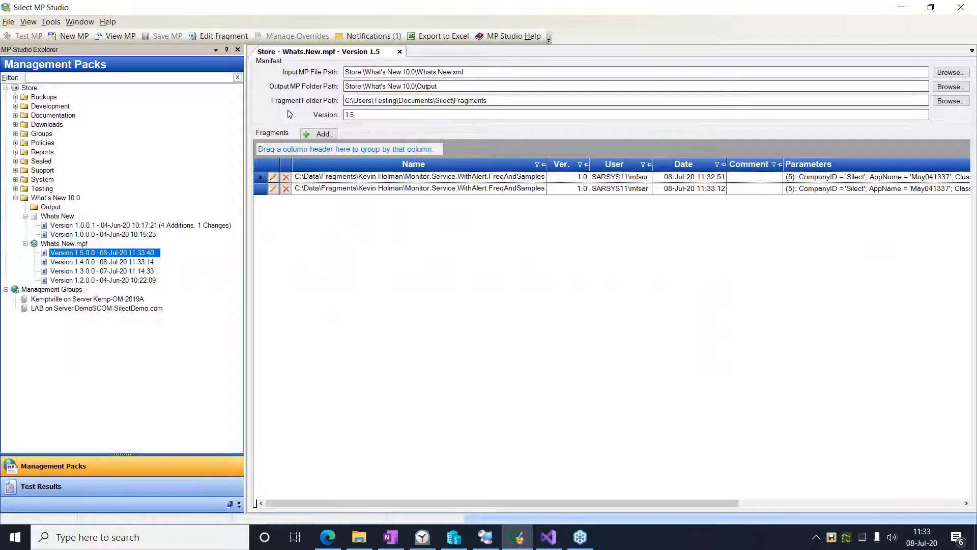
{"action": "left_click", "coordinate": [274, 178]}
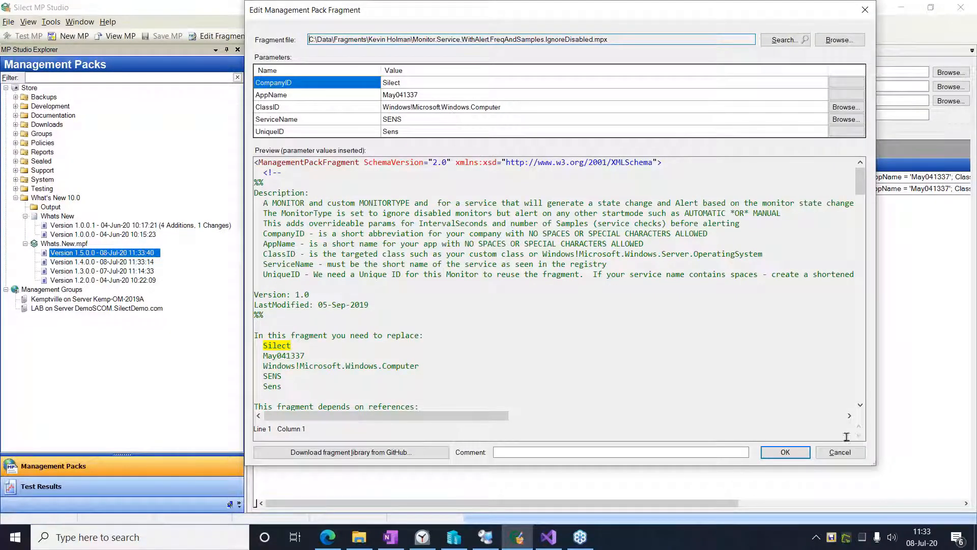
{"action": "left_click", "coordinate": [840, 452]}
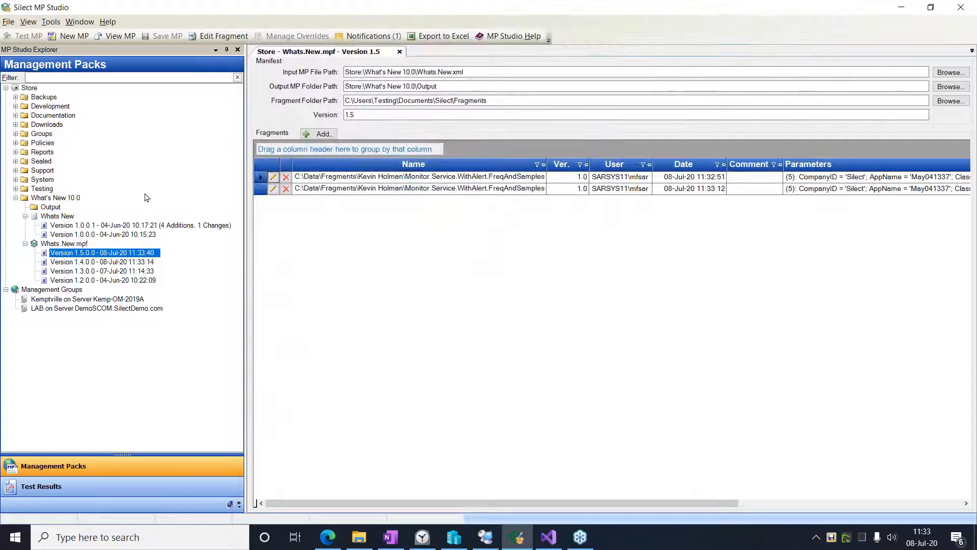
- Permanently delete version 1.0.0.1 of the Whats New management pack from the store
{"action": "left_click", "coordinate": [102, 227]}
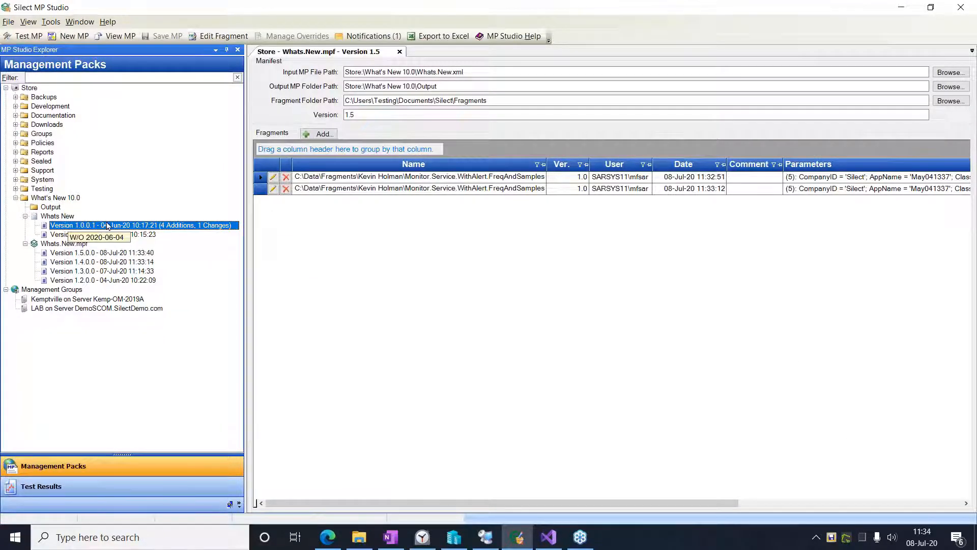
{"action": "right_click", "coordinate": [70, 225]}
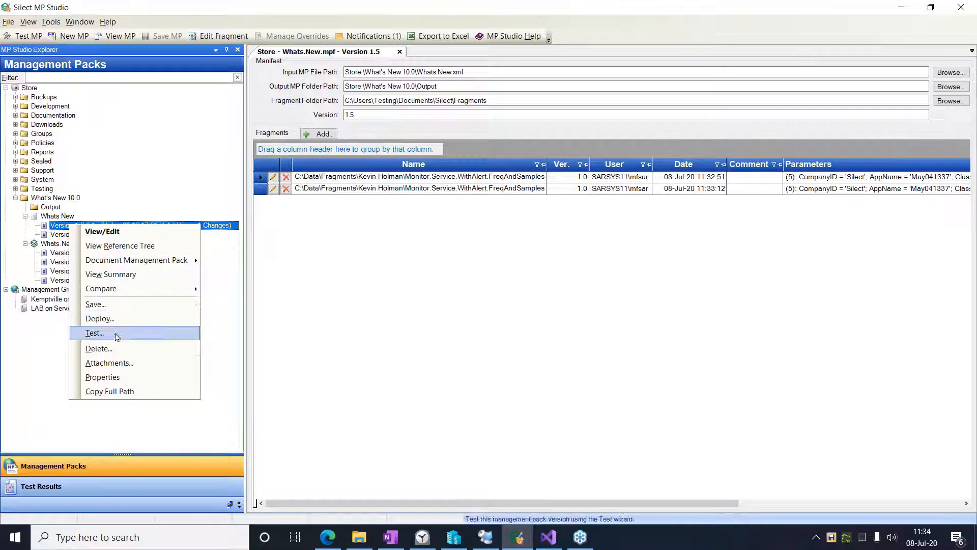
{"action": "left_click", "coordinate": [98, 348]}
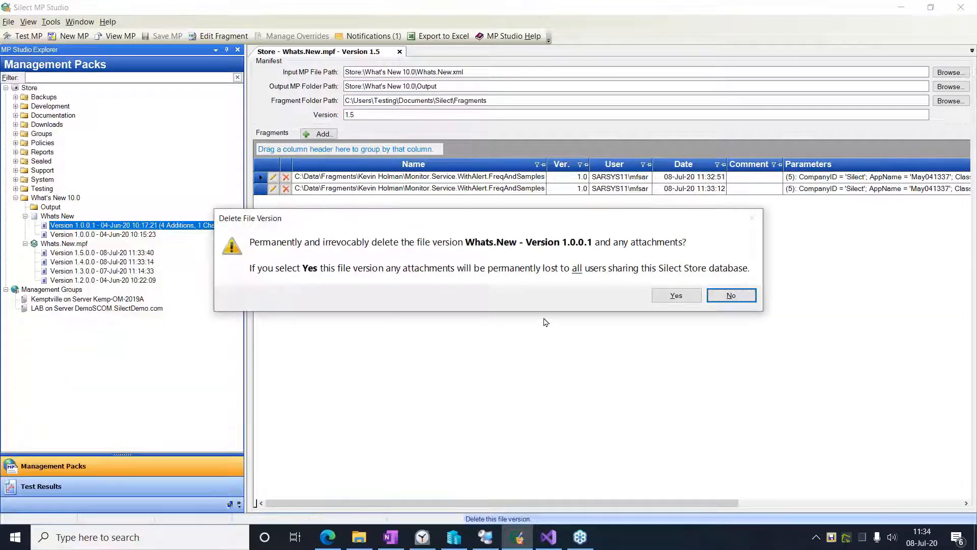
{"action": "left_click", "coordinate": [676, 296]}
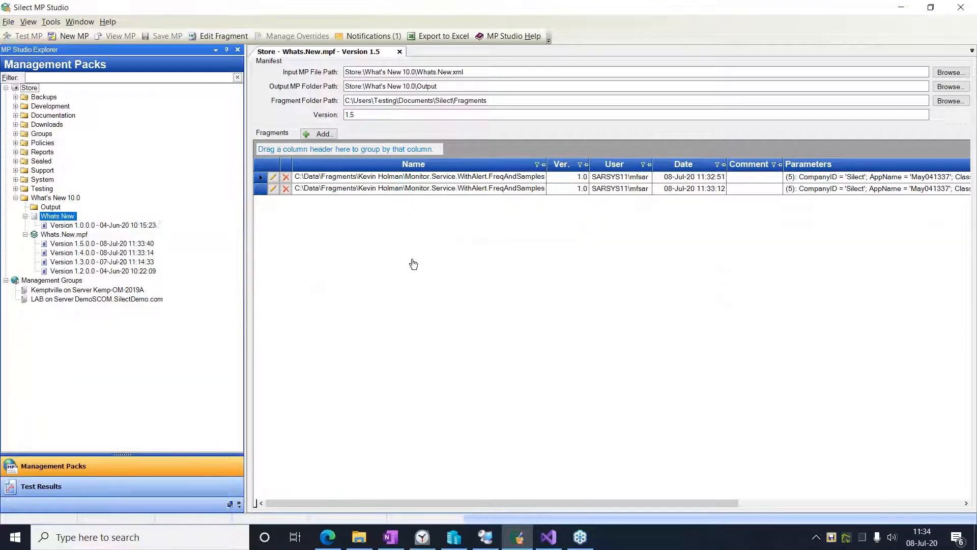
- Try to build a management pack from the latest version of Whats.New.mpf
{"action": "left_click", "coordinate": [84, 225]}
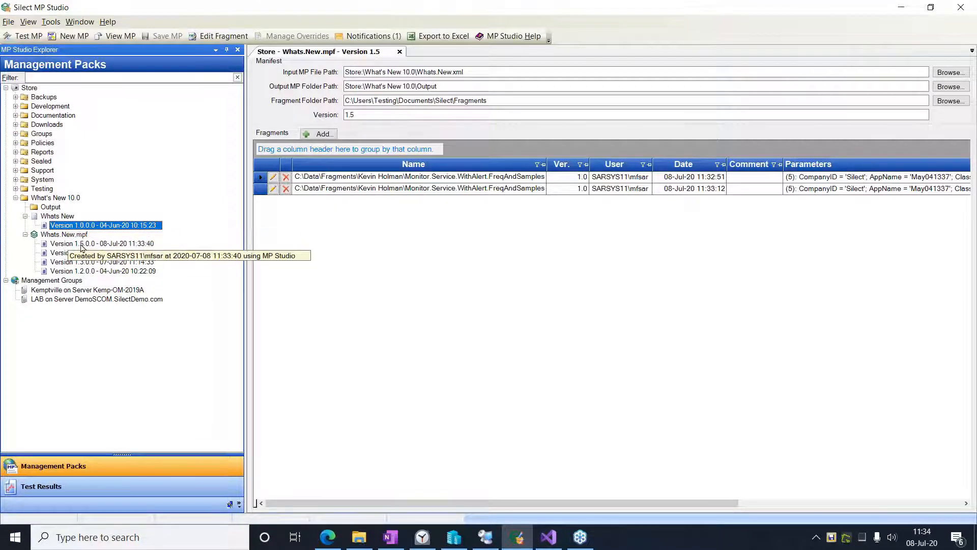
{"action": "left_click", "coordinate": [117, 243]}
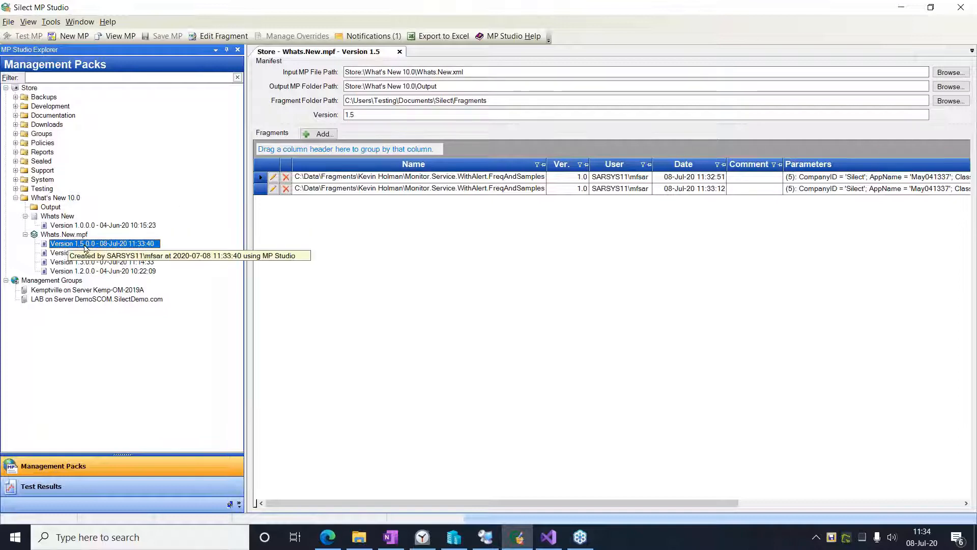
{"action": "left_click", "coordinate": [69, 234]}
{"action": "right_click", "coordinate": [68, 234]}
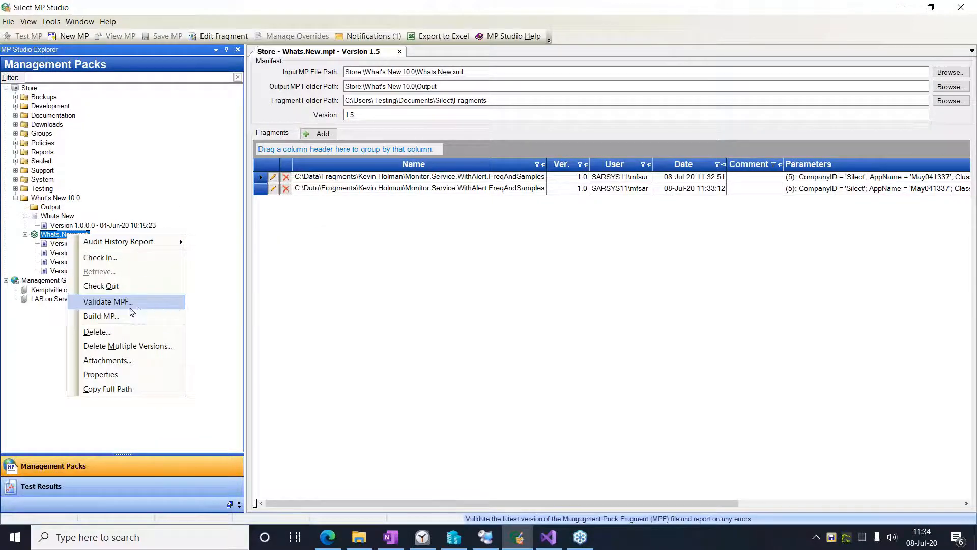
{"action": "left_click", "coordinate": [71, 226]}
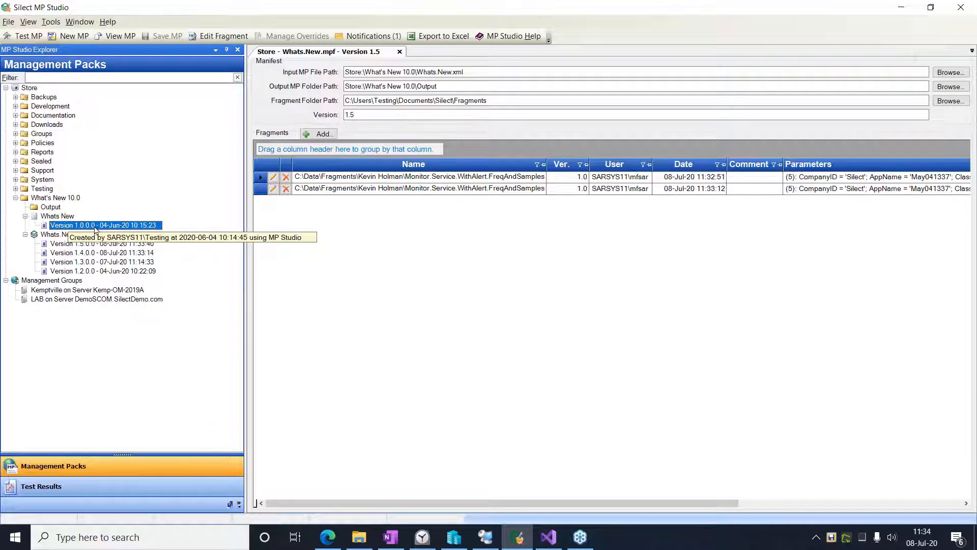
{"action": "left_click", "coordinate": [63, 234]}
{"action": "right_click", "coordinate": [63, 235]}
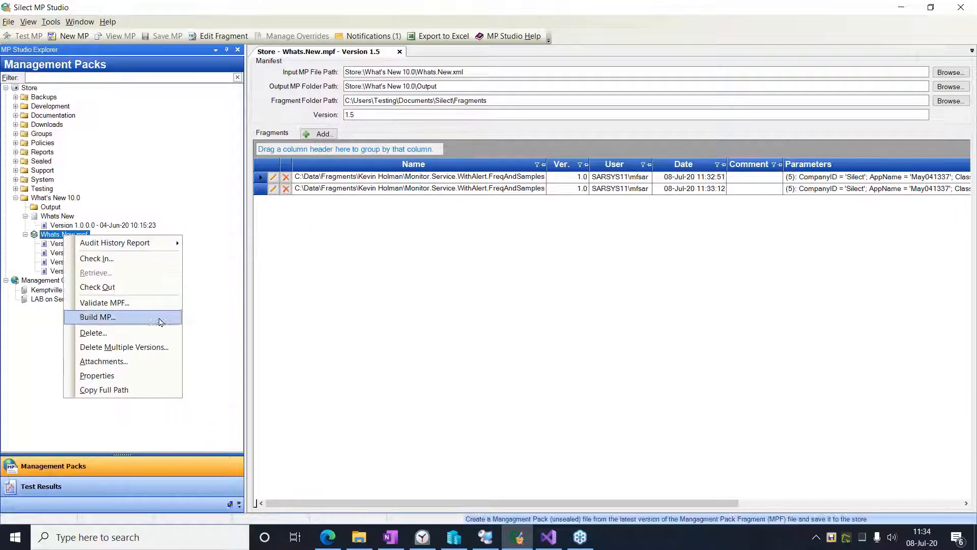
{"action": "left_click", "coordinate": [104, 317]}
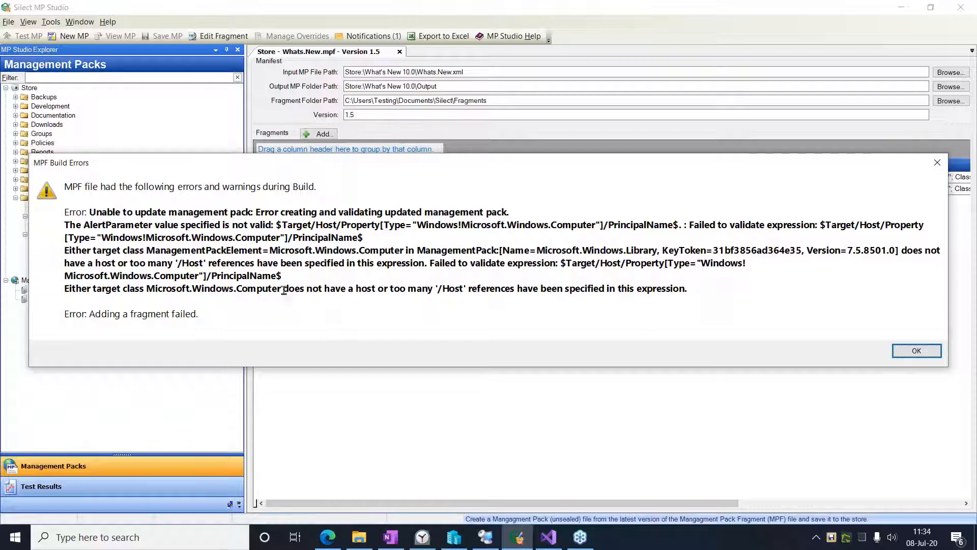
- Set the UniqueID of the Spooler service monitor fragment in Whats.New.mpf to Spooler
{"action": "left_click", "coordinate": [915, 351]}
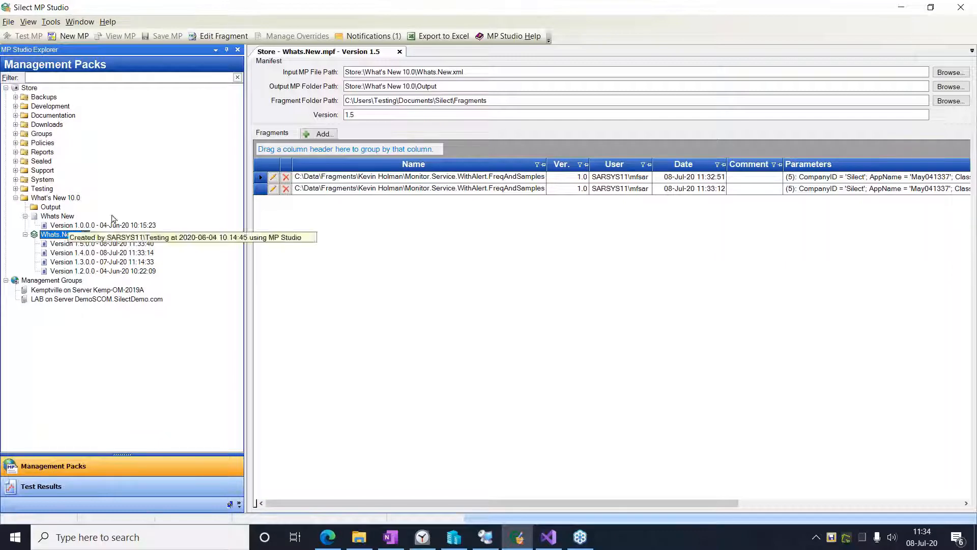
{"action": "left_click", "coordinate": [49, 209]}
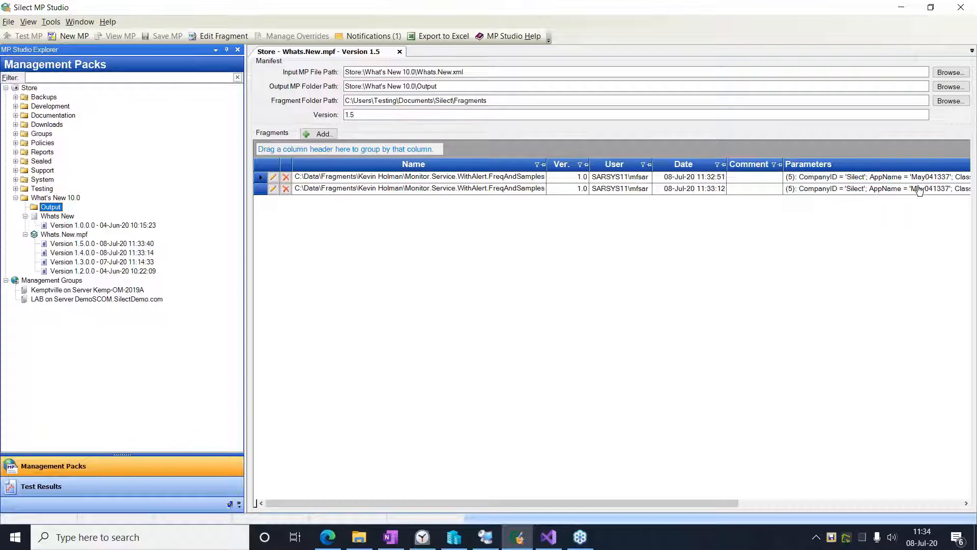
{"action": "left_click_drag", "start_coordinate": [475, 503], "coordinate": [687, 508]}
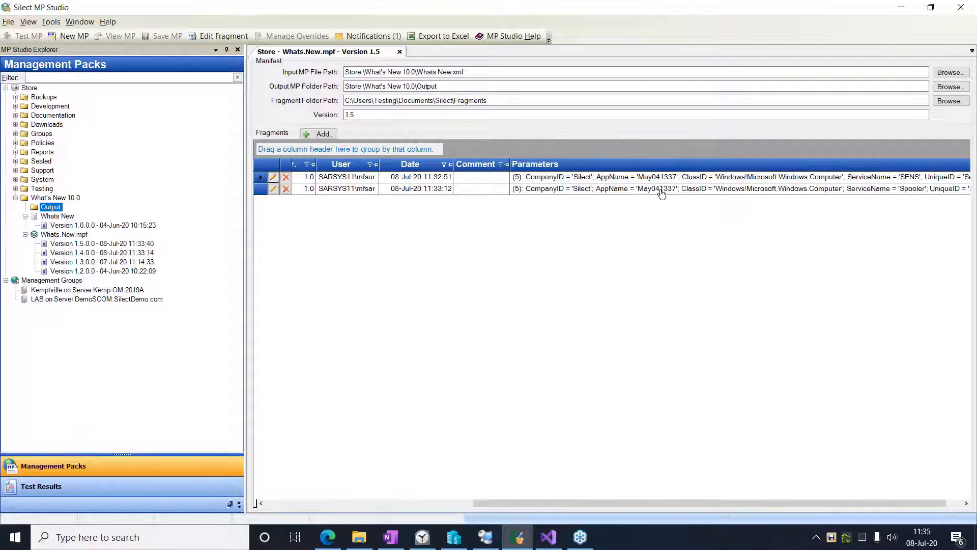
{"action": "left_click", "coordinate": [271, 190]}
{"action": "left_click", "coordinate": [272, 189]}
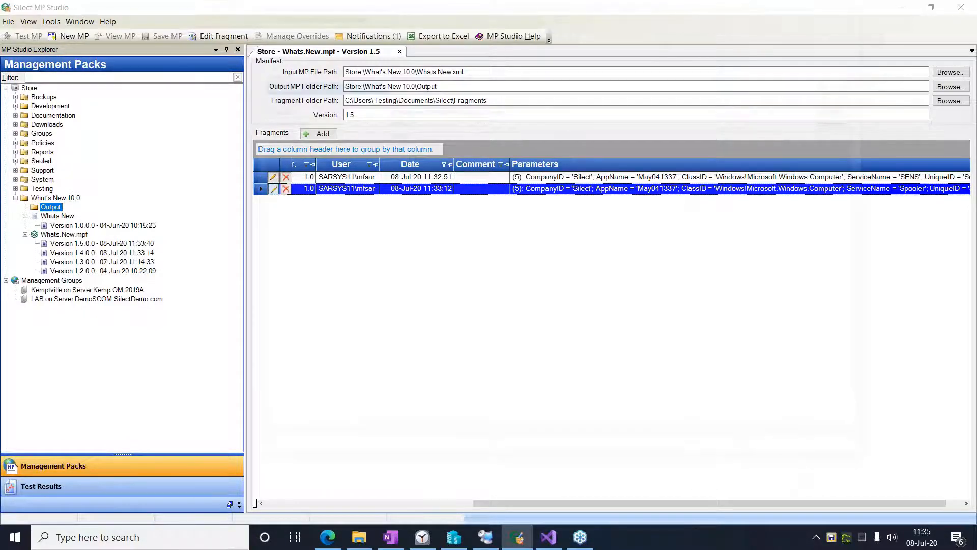
{"action": "left_click", "coordinate": [409, 131]}
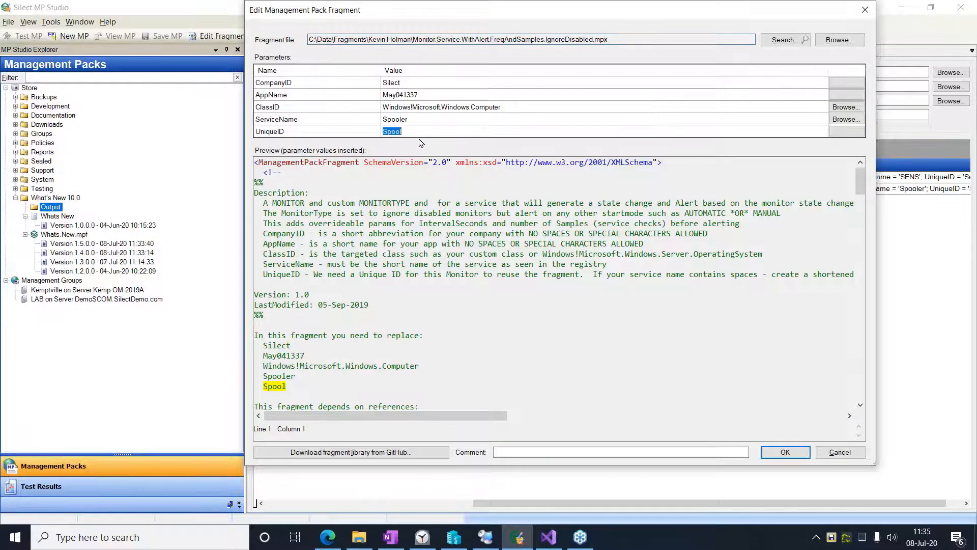
{"action": "left_click", "coordinate": [411, 132]}
{"action": "left_click", "coordinate": [788, 452]}
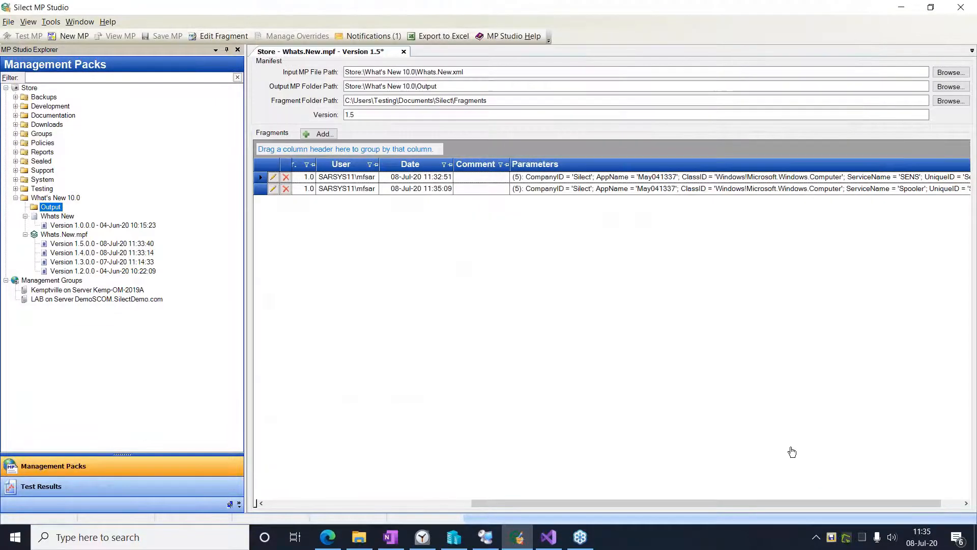
- Save Whats.New.mpf as a new version and validate its latest version
{"action": "left_click", "coordinate": [162, 37]}
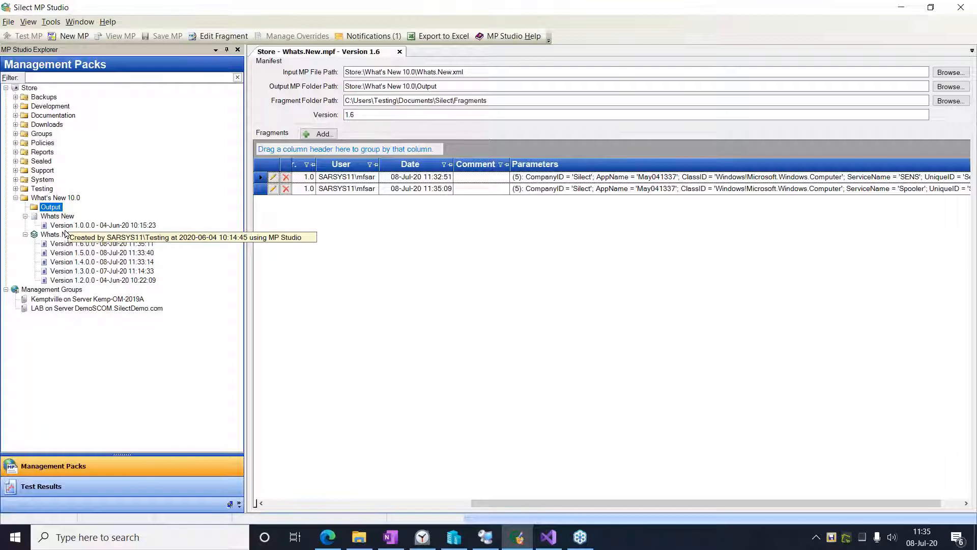
{"action": "right_click", "coordinate": [65, 234]}
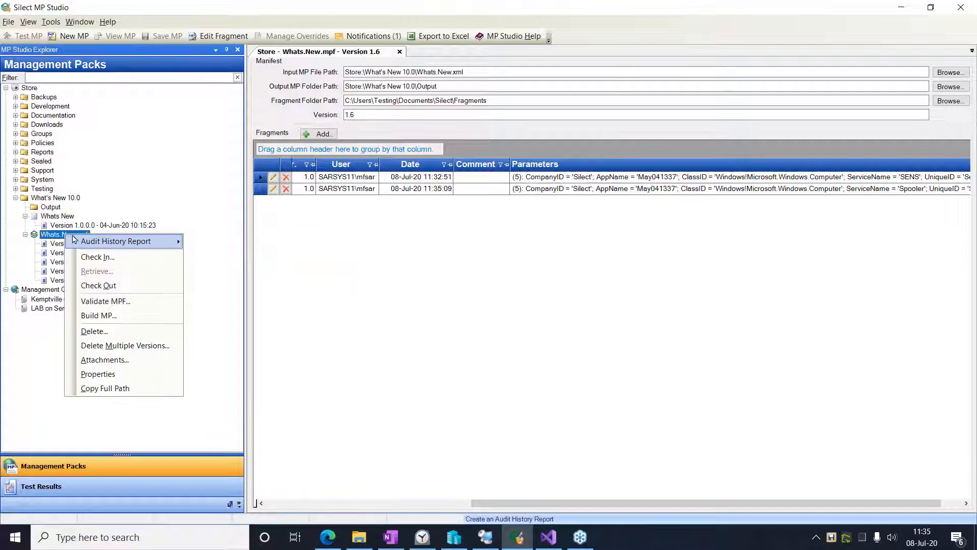
{"action": "left_click", "coordinate": [122, 301]}
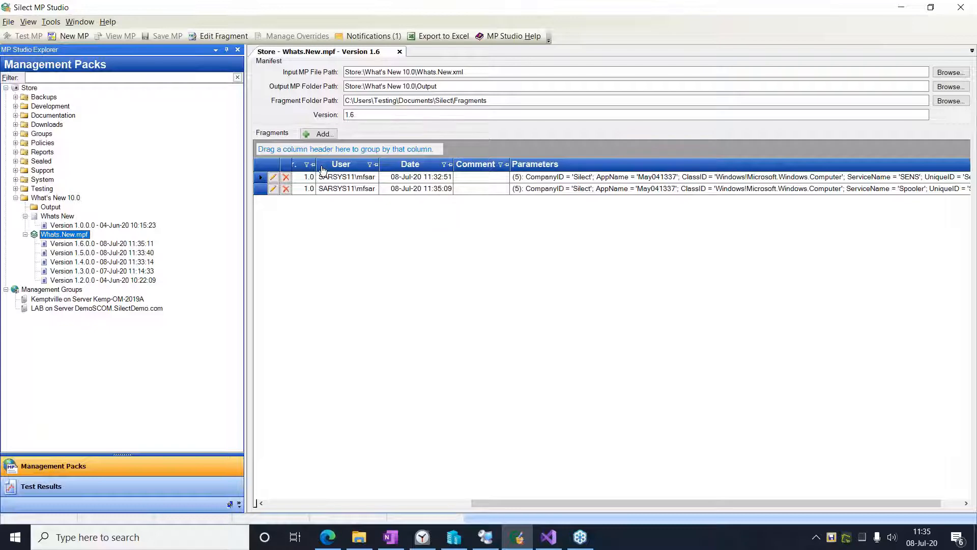
- Change the SENS fragment's ClassID target to Windows Operating System
{"action": "left_click", "coordinate": [275, 181]}
{"action": "left_click", "coordinate": [275, 180]}
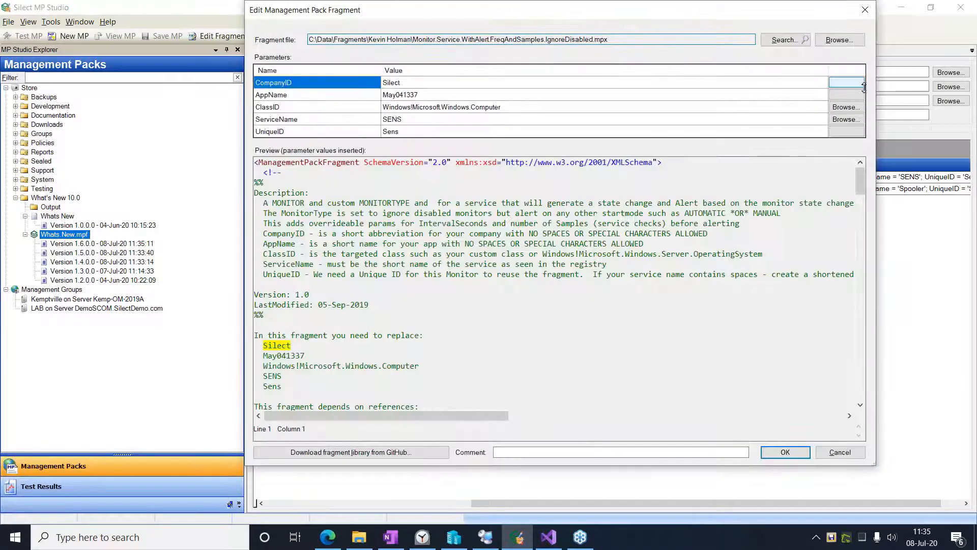
{"action": "left_click", "coordinate": [846, 107]}
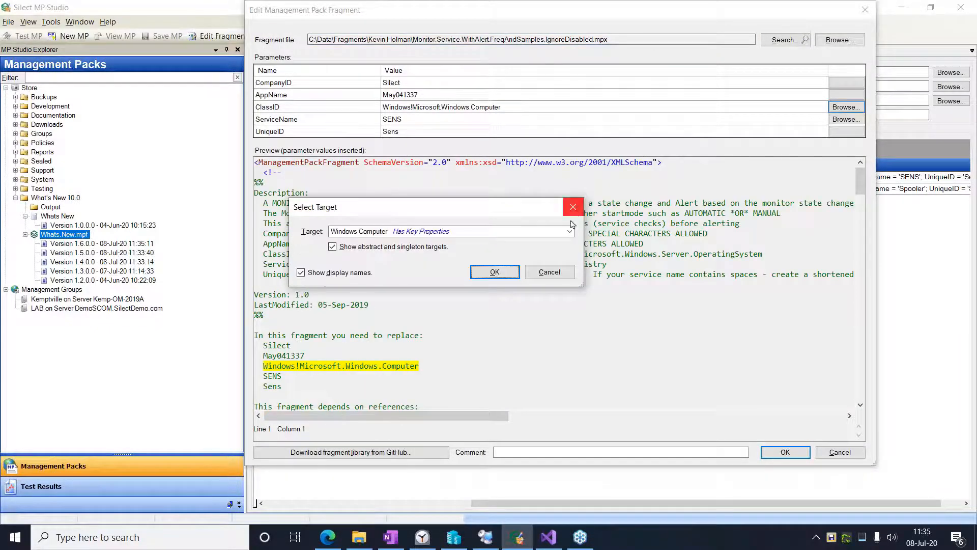
{"action": "left_click", "coordinate": [572, 232]}
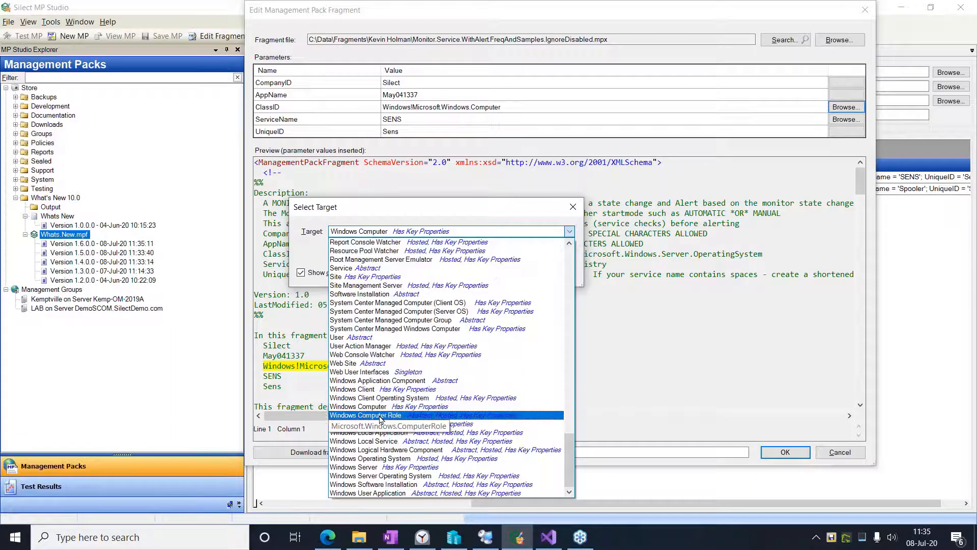
{"action": "left_click", "coordinate": [452, 458]}
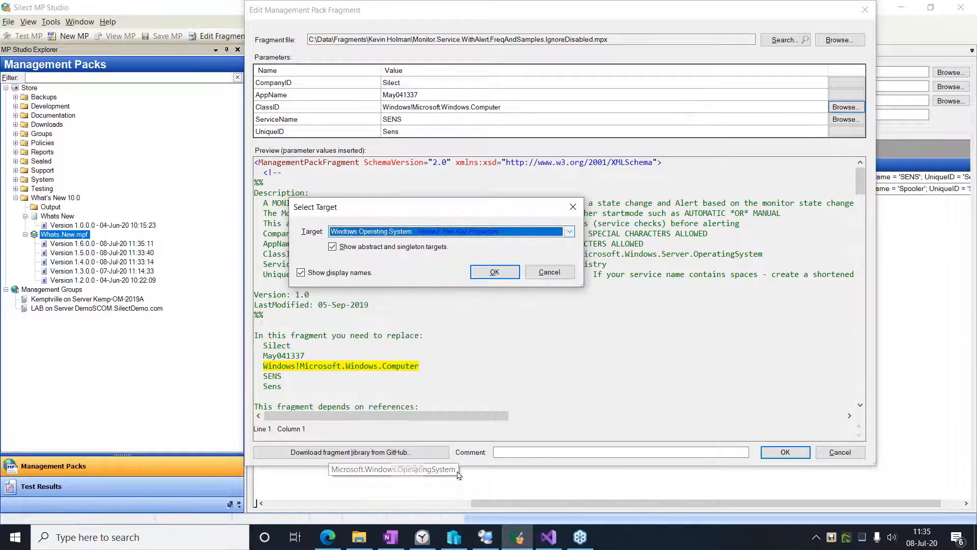
{"action": "left_click", "coordinate": [494, 272]}
{"action": "left_click", "coordinate": [782, 454]}
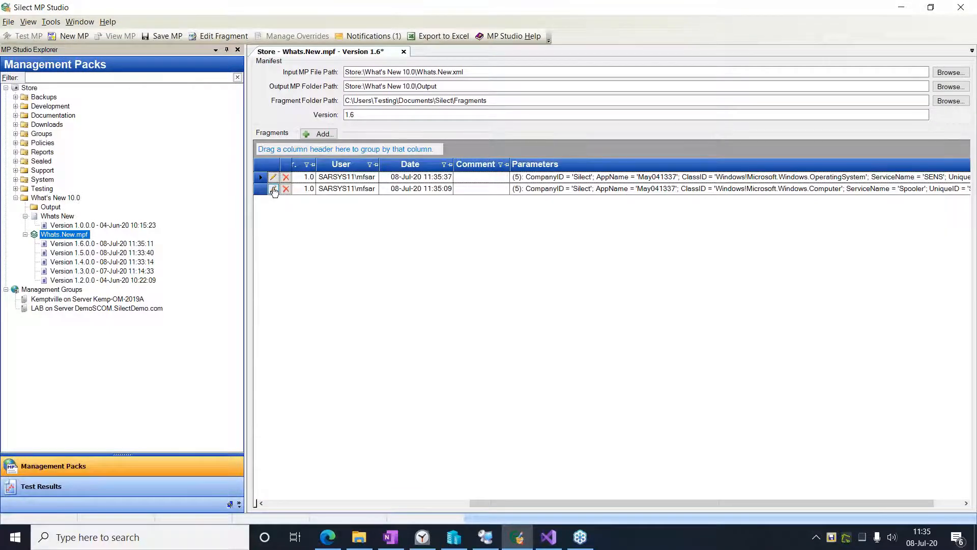
- Change the Spooler fragment's ClassID target to Windows Operating System and save Whats.New.mpf as a new version
{"action": "left_click", "coordinate": [274, 189]}
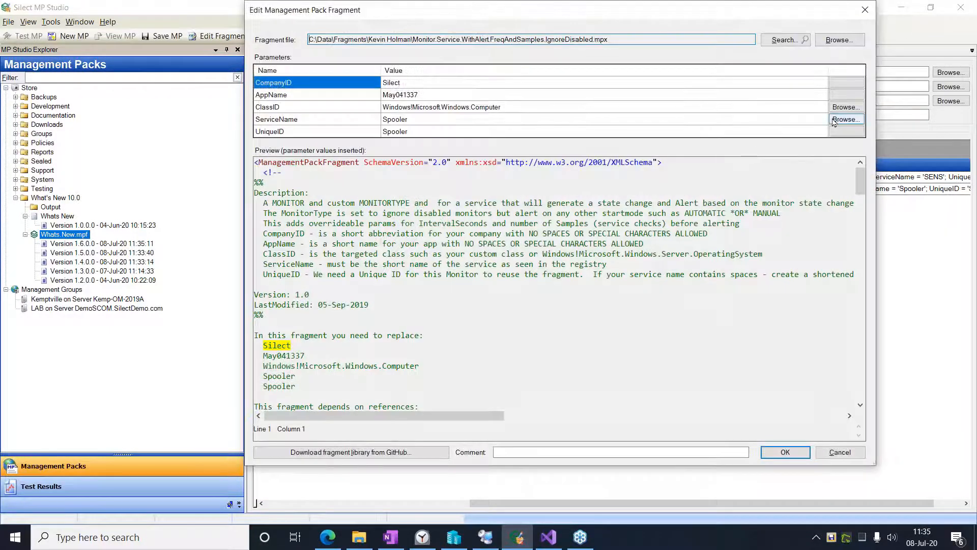
{"action": "left_click", "coordinate": [846, 107]}
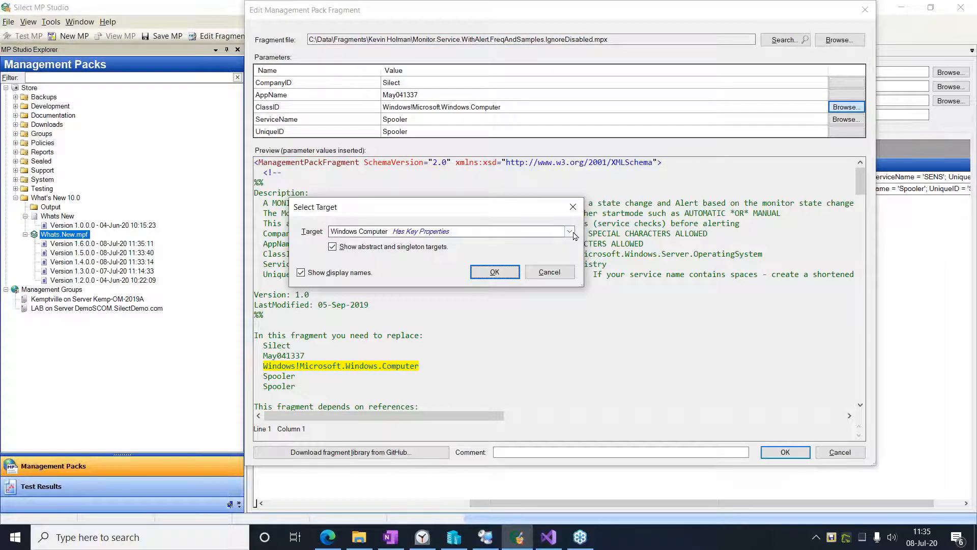
{"action": "left_click", "coordinate": [570, 231]}
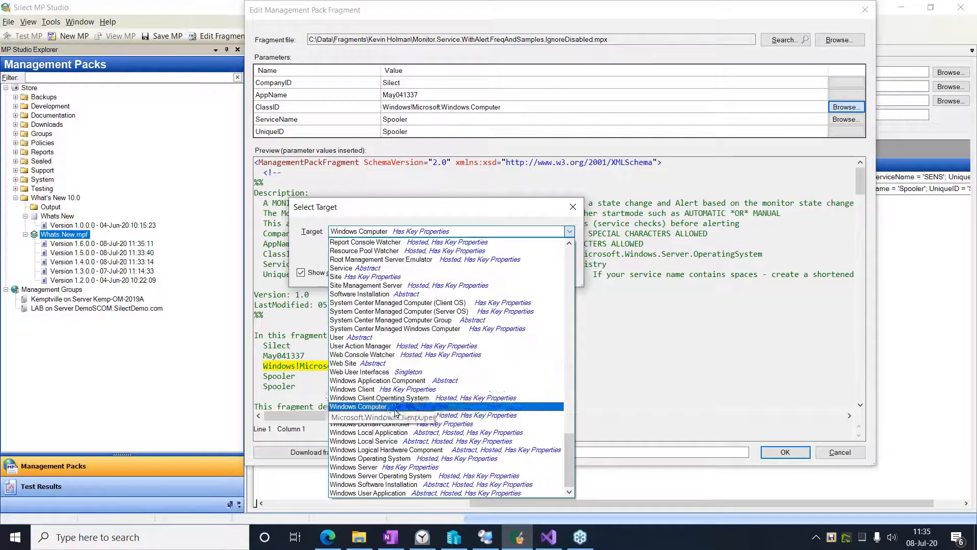
{"action": "left_click", "coordinate": [378, 458]}
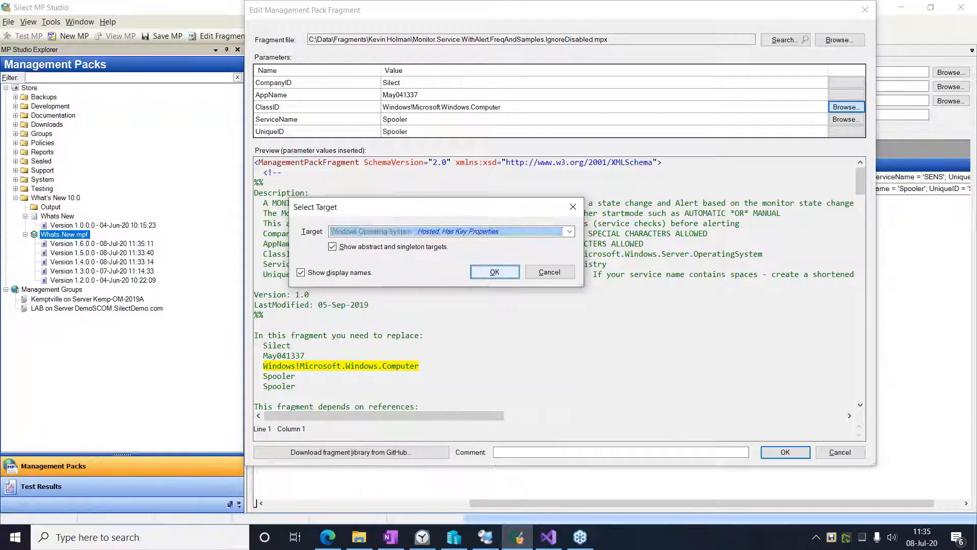
{"action": "left_click", "coordinate": [494, 272]}
{"action": "left_click", "coordinate": [785, 452]}
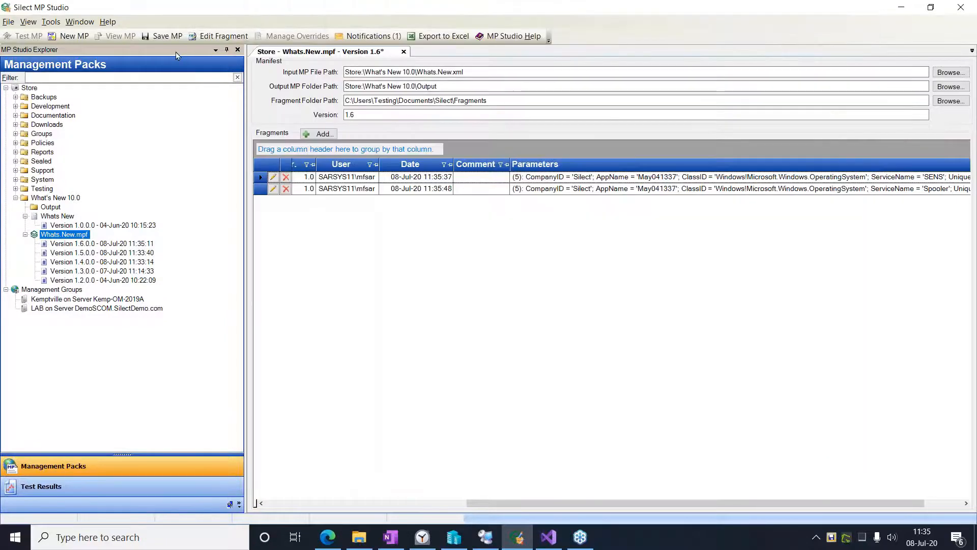
{"action": "left_click", "coordinate": [164, 37]}
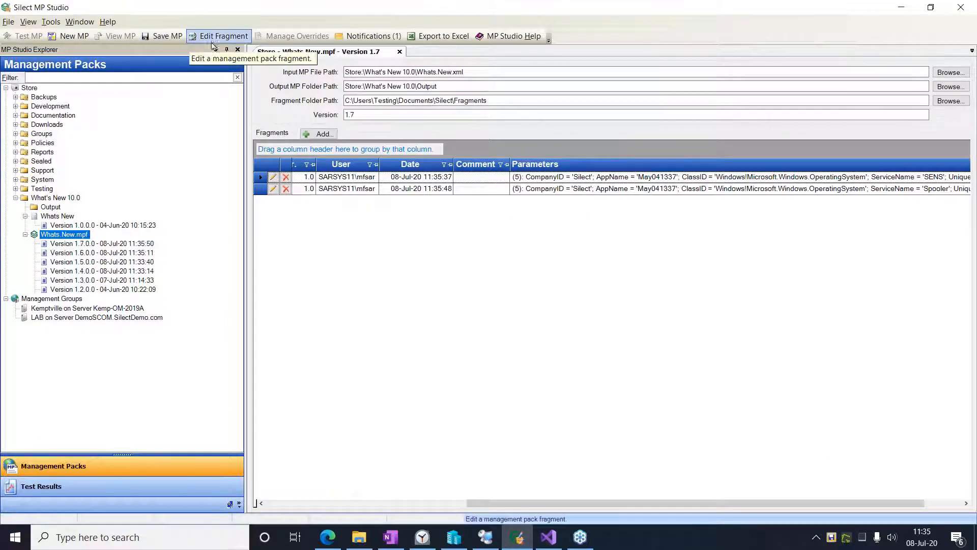
- Build a management pack from the latest version of Whats.New.mpf
{"action": "right_click", "coordinate": [75, 236]}
{"action": "left_click", "coordinate": [123, 315]}
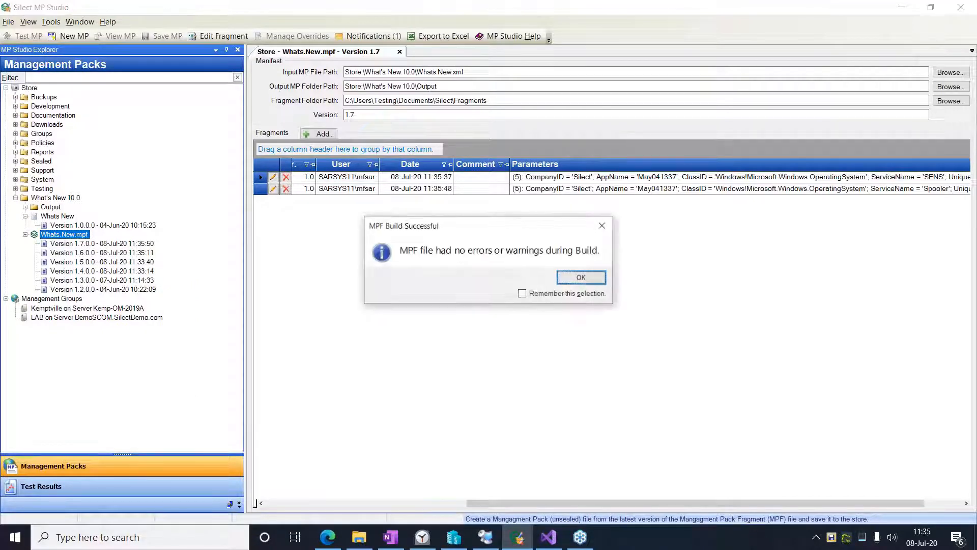
{"action": "left_click", "coordinate": [582, 278]}
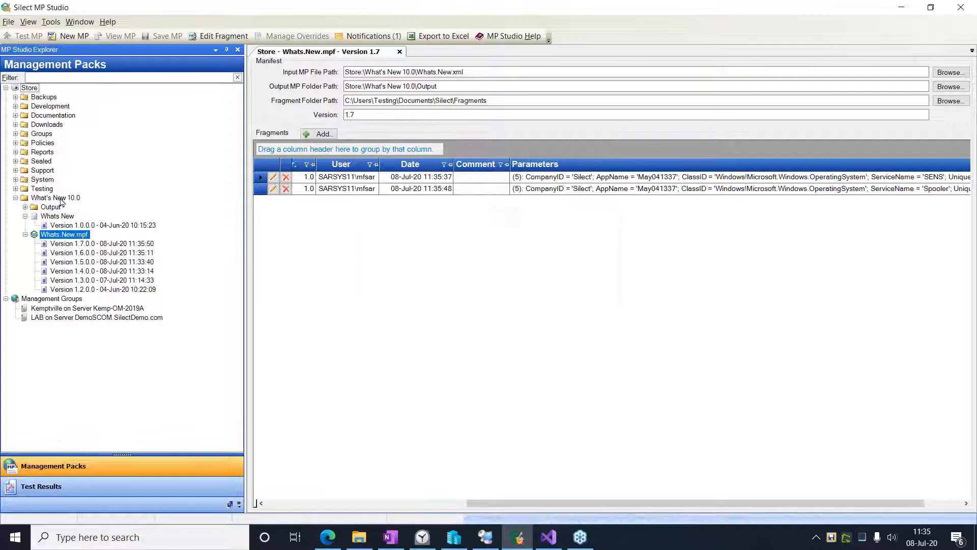
- Open version 1.0.0.0 of the Whats New management pack built in the Output folder and view its monitors
{"action": "left_click", "coordinate": [25, 208]}
{"action": "left_click", "coordinate": [54, 217]}
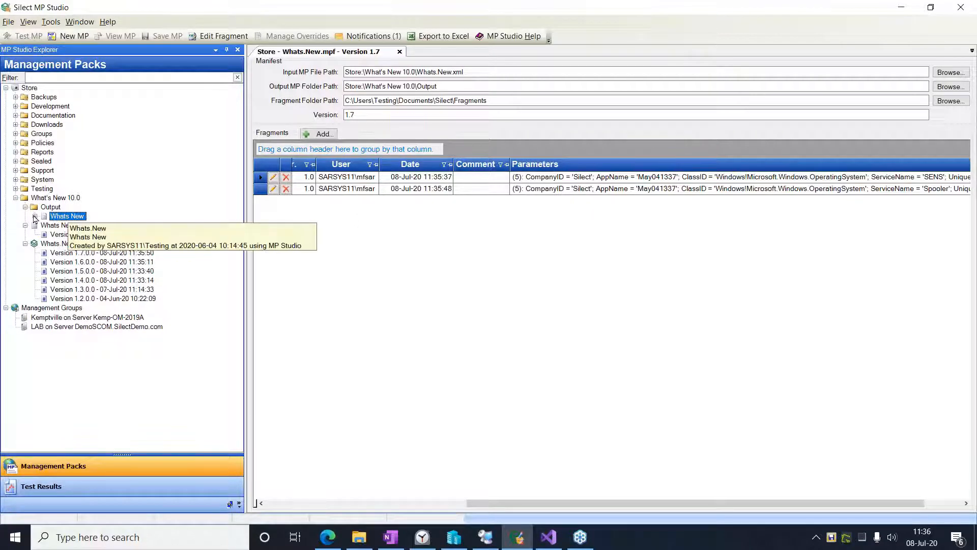
{"action": "left_click", "coordinate": [35, 217]}
{"action": "left_click", "coordinate": [125, 225]}
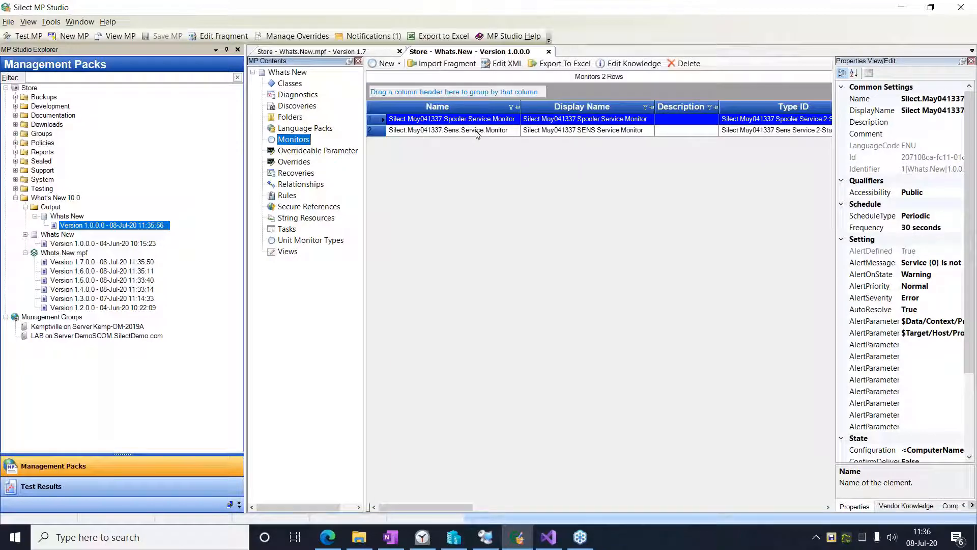
- Return to Whats.New.mpf and check the Spooler fragment's parameters without changing them
{"action": "left_click", "coordinate": [326, 52]}
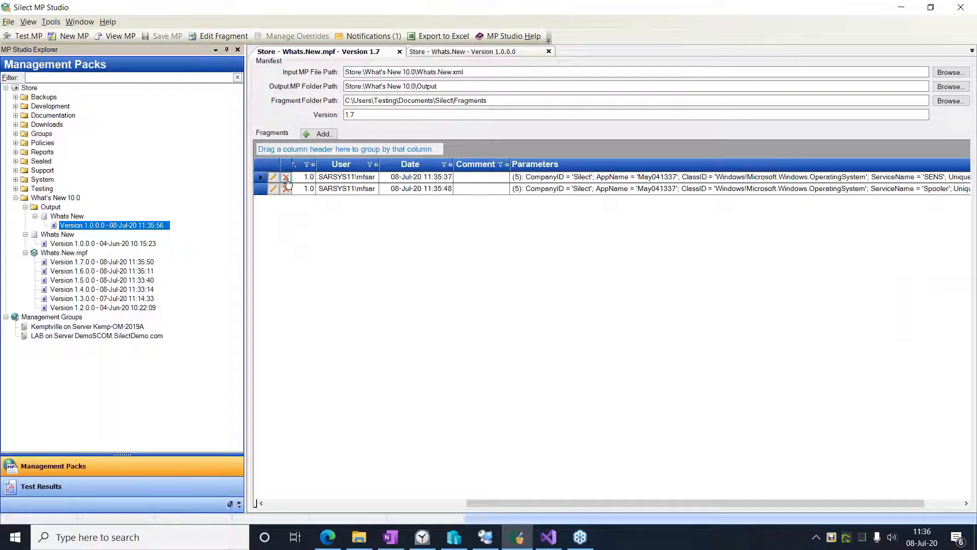
{"action": "left_click", "coordinate": [273, 189]}
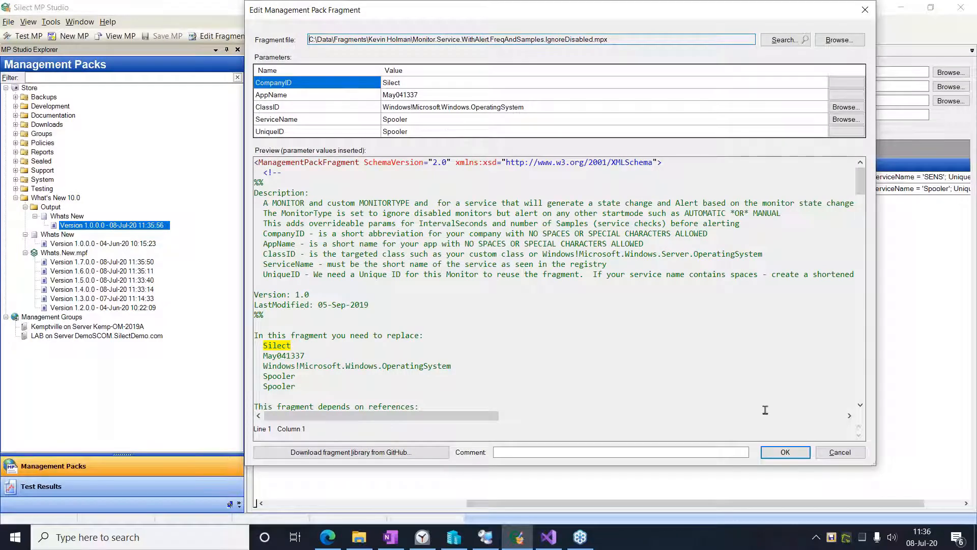
{"action": "left_click", "coordinate": [843, 452]}
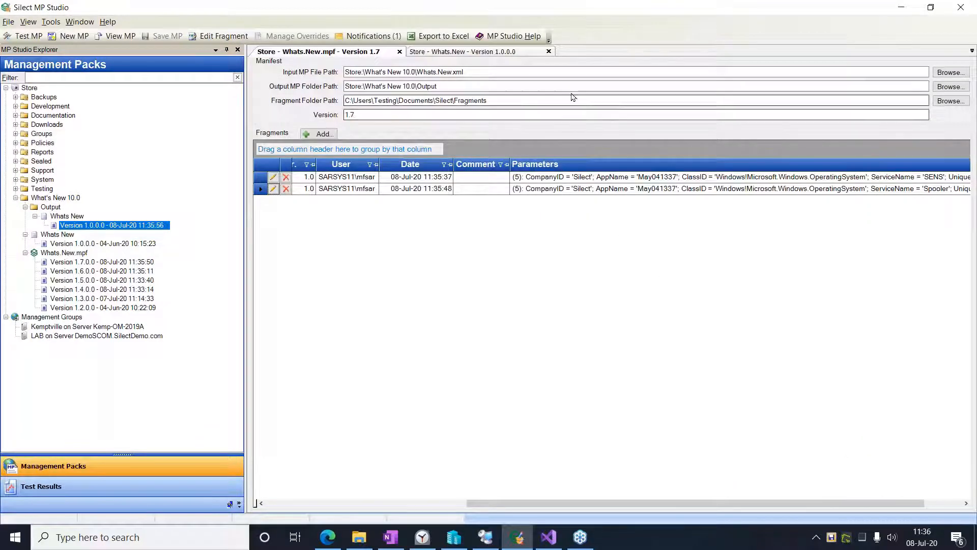
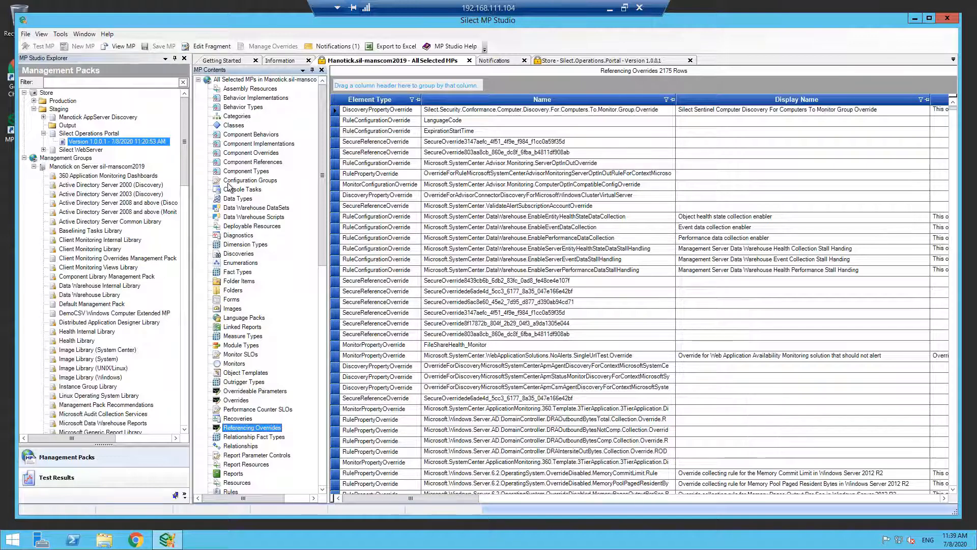
- Return to the All Selected MPs view and group the referencing overrides by MP Name, then by Referencing MP Name
{"action": "right_click", "coordinate": [131, 170]}
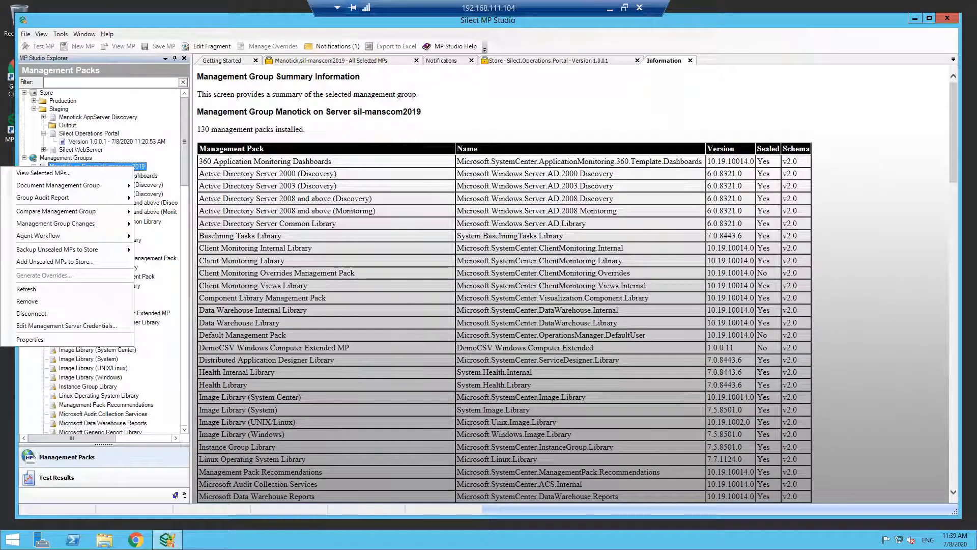
{"action": "left_click", "coordinate": [390, 60]}
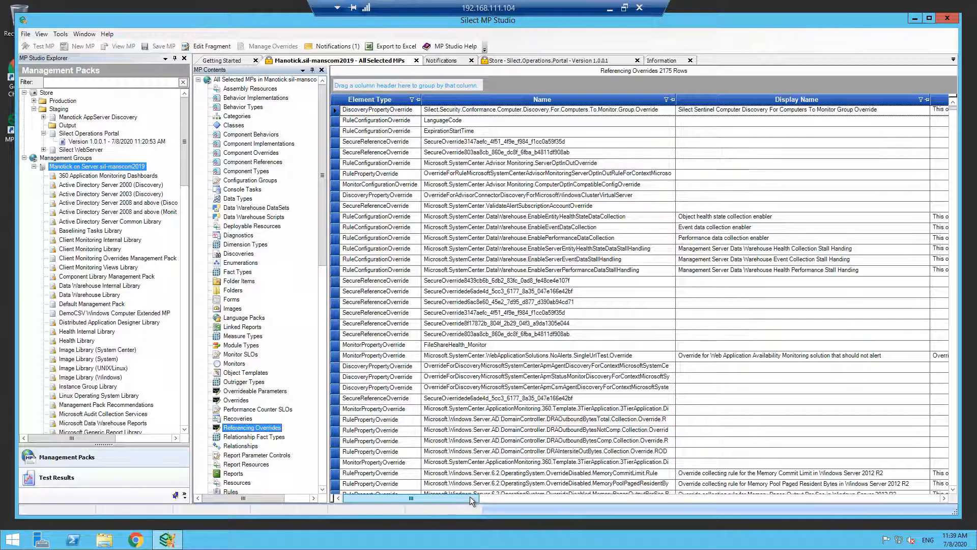
{"action": "left_click_drag", "start_coordinate": [469, 496], "coordinate": [908, 500]}
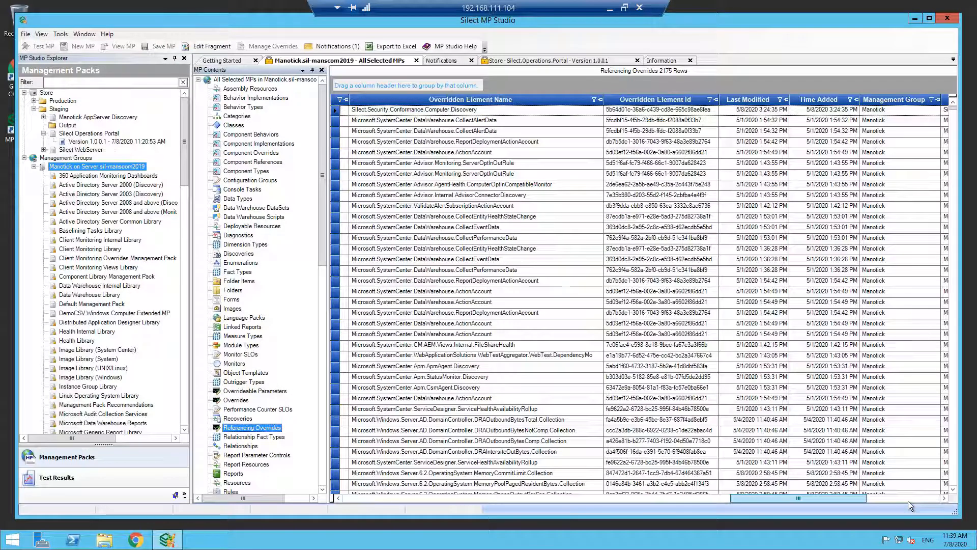
{"action": "left_click", "coordinate": [908, 500]}
{"action": "left_click_drag", "start_coordinate": [807, 92], "coordinate": [351, 85]}
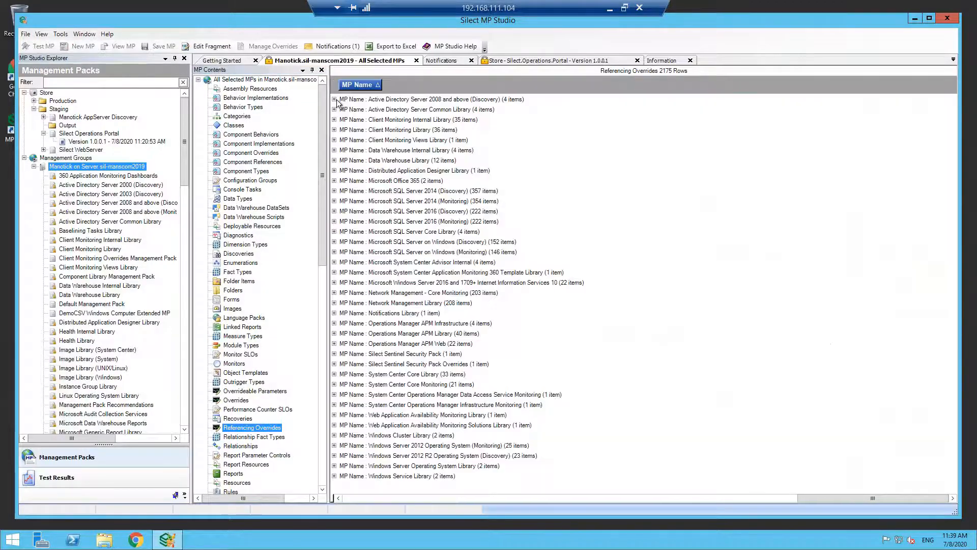
{"action": "left_click", "coordinate": [334, 99]}
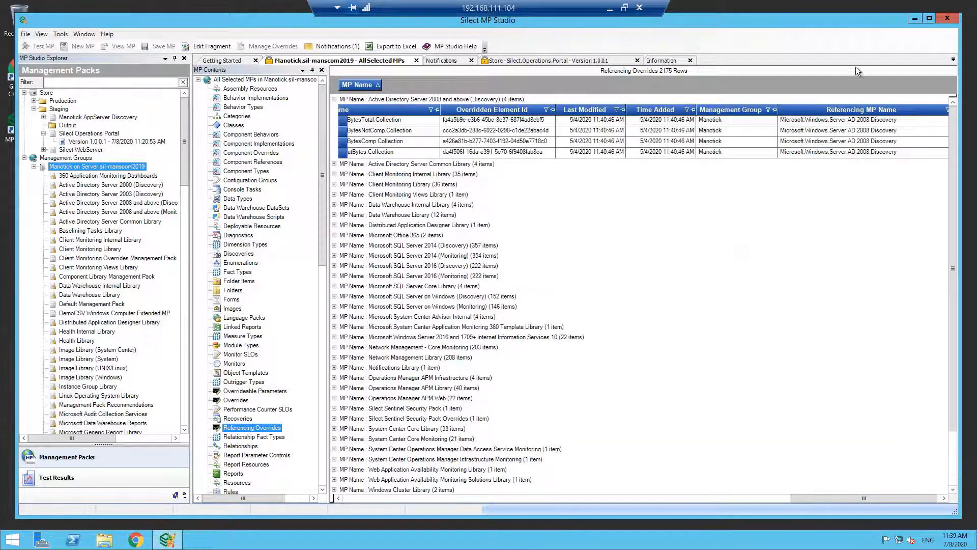
{"action": "left_click_drag", "start_coordinate": [860, 111], "coordinate": [850, 91]}
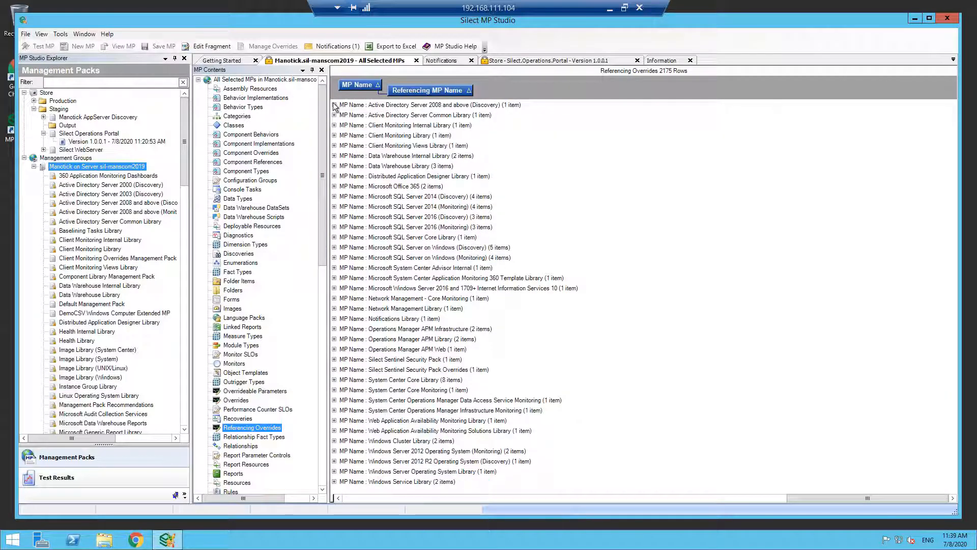
- Examine the overrides grouped under Active Directory Server 2008 and above (Discovery) and Microsoft SQL Server on Windows (Monitoring) by referencing management pack
{"action": "left_click", "coordinate": [334, 104]}
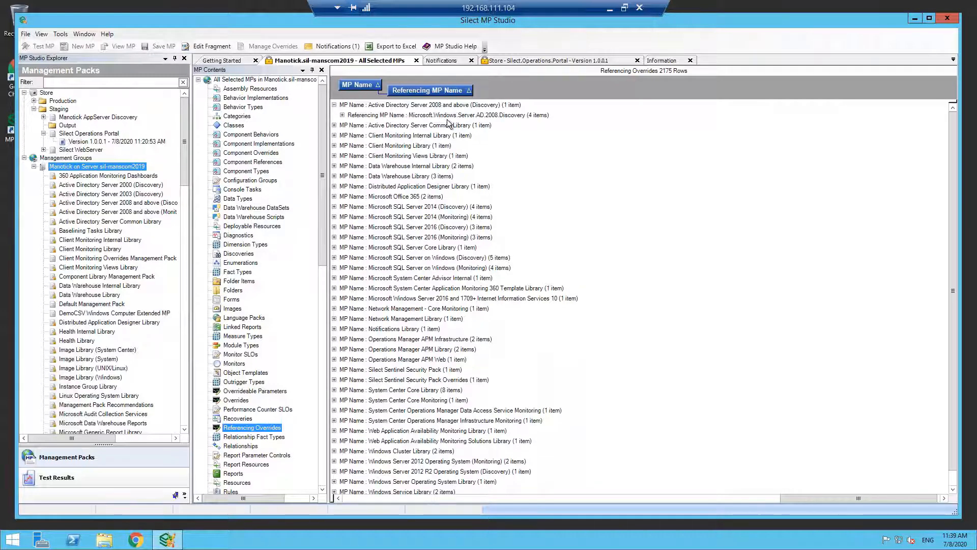
{"action": "left_click", "coordinate": [343, 115]}
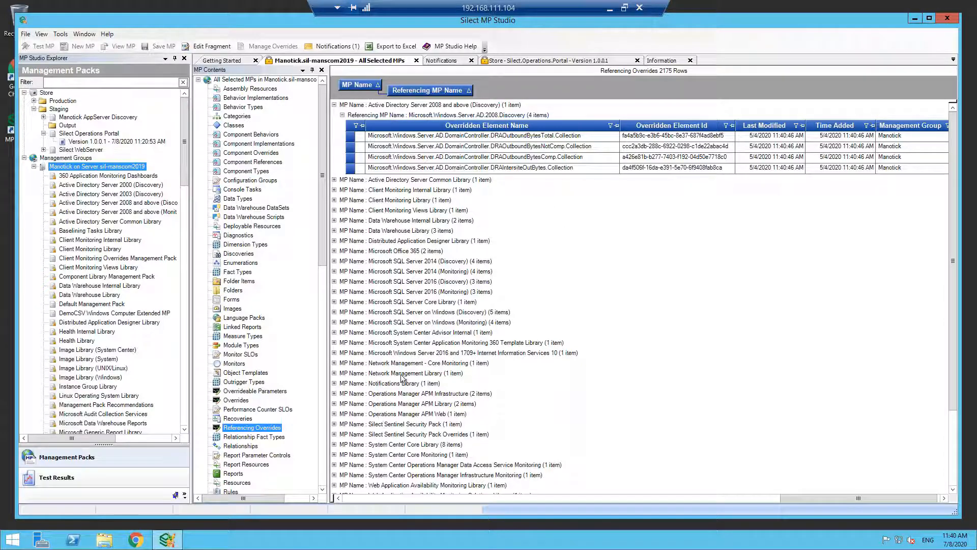
{"action": "left_click", "coordinate": [333, 322]}
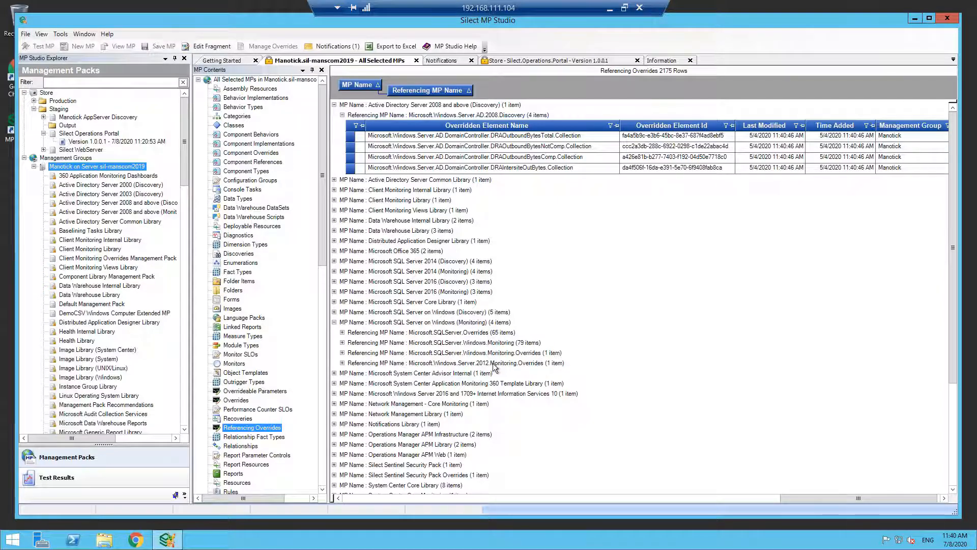
{"action": "left_click", "coordinate": [342, 363]}
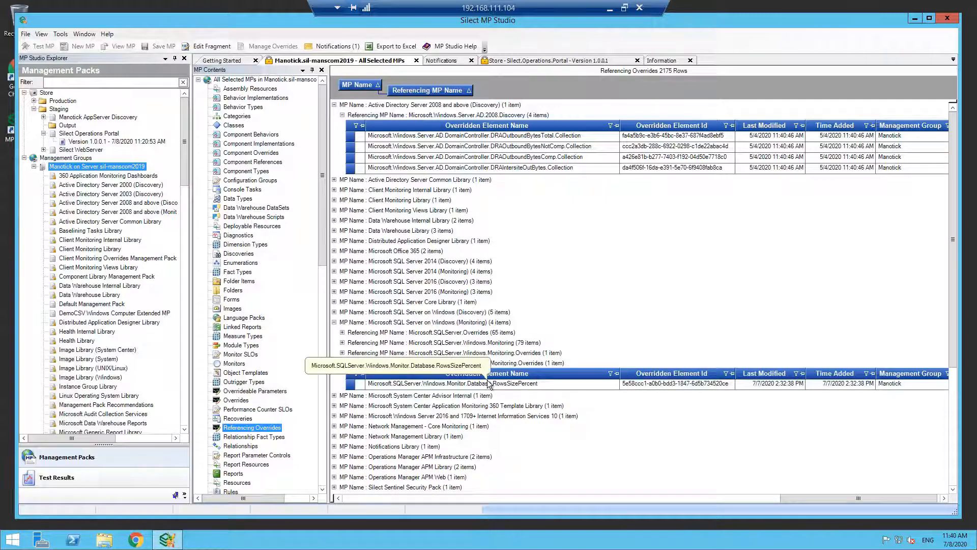
{"action": "left_click", "coordinate": [342, 343]}
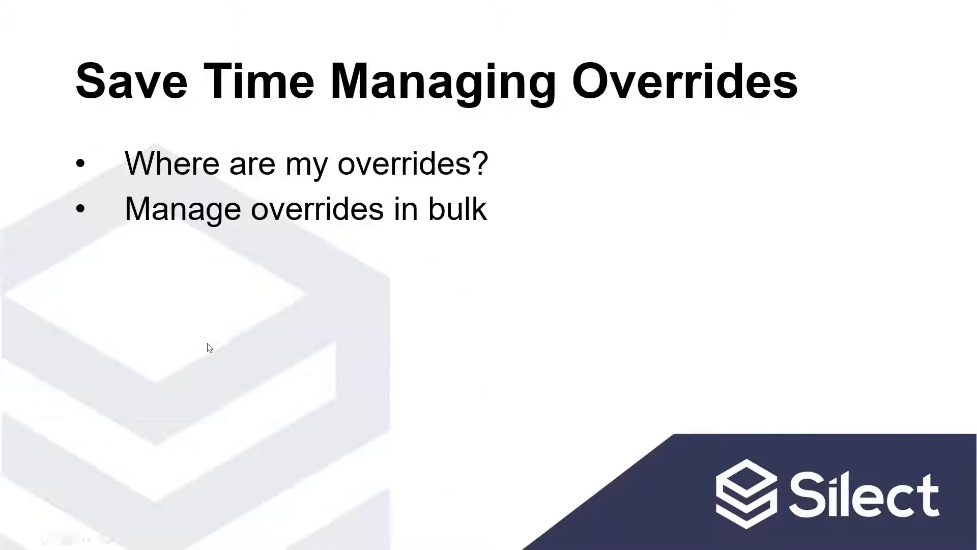
- In the other MP Studio session, show the overrides of all selected management packs and group them by MP Name
{"action": "left_click", "coordinate": [386, 304]}
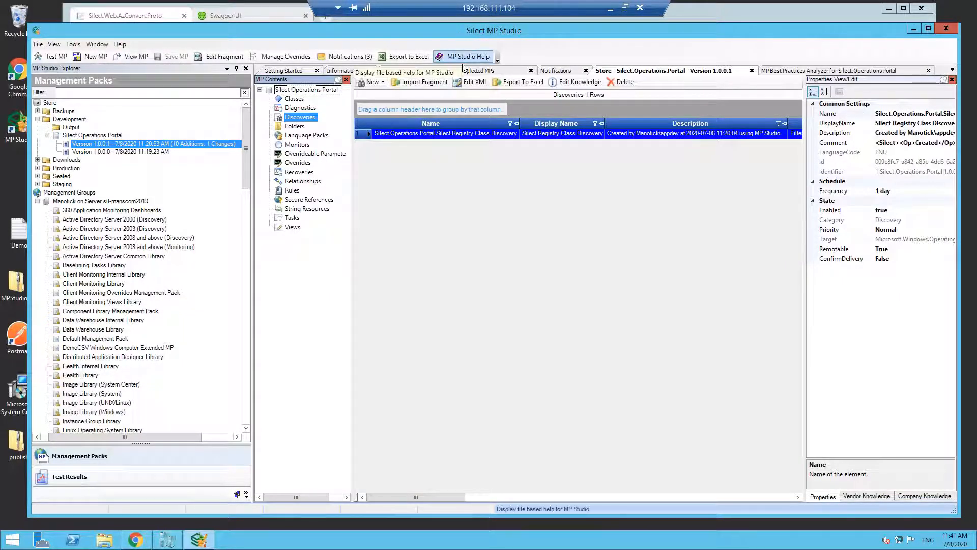
{"action": "left_click", "coordinate": [474, 71]}
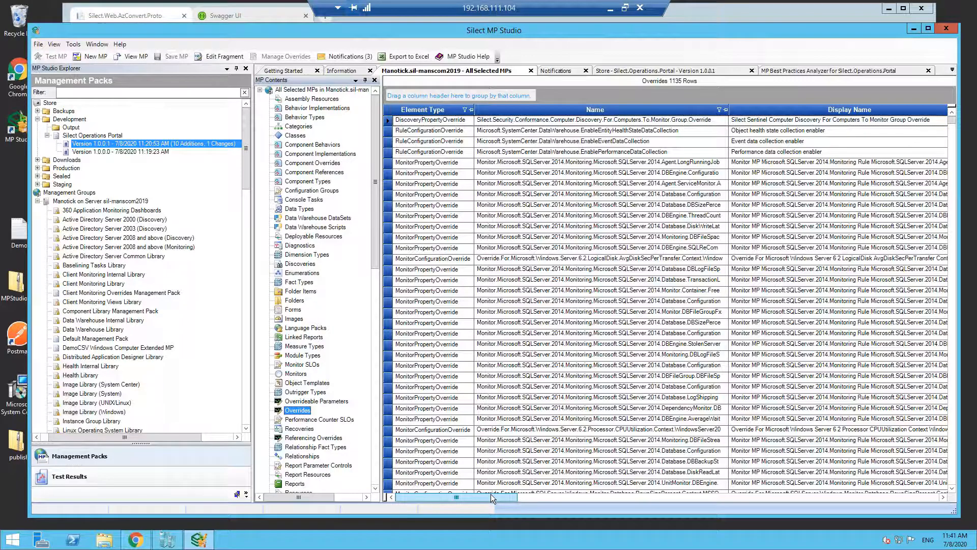
{"action": "left_click_drag", "start_coordinate": [491, 494], "coordinate": [786, 493]}
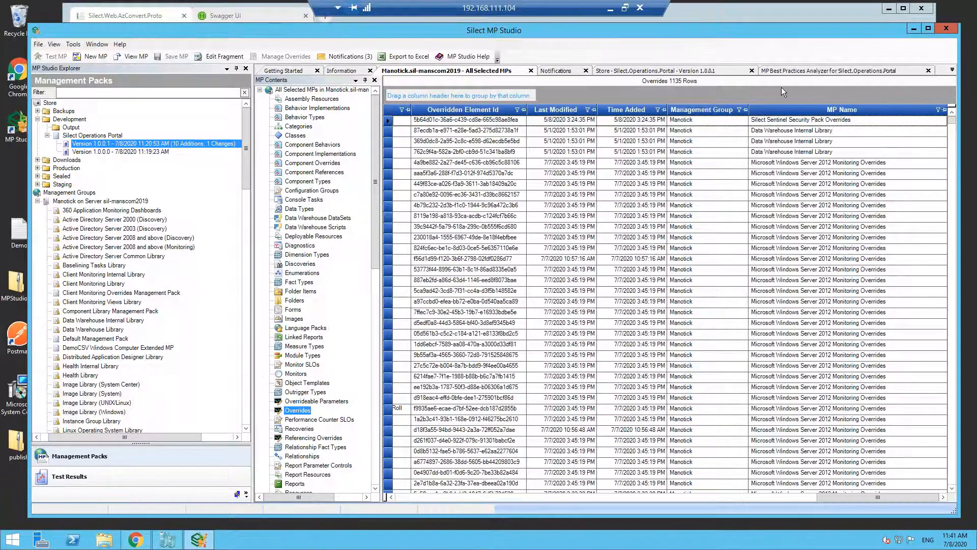
{"action": "left_click_drag", "start_coordinate": [794, 110], "coordinate": [780, 89]}
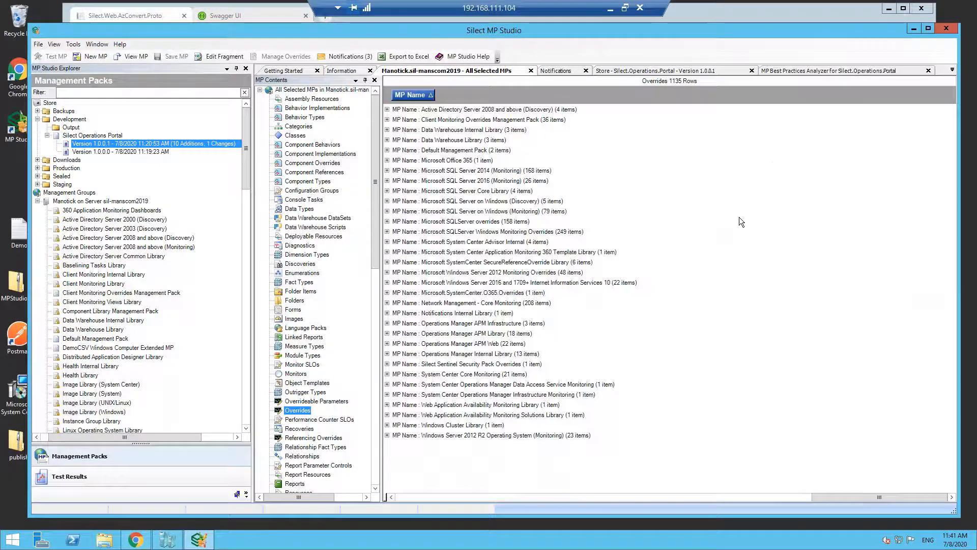
- Expand the Microsoft Windows Server 2012 Monitoring Overrides group and review the names, descriptions and types of its overrides
{"action": "left_click", "coordinate": [387, 272]}
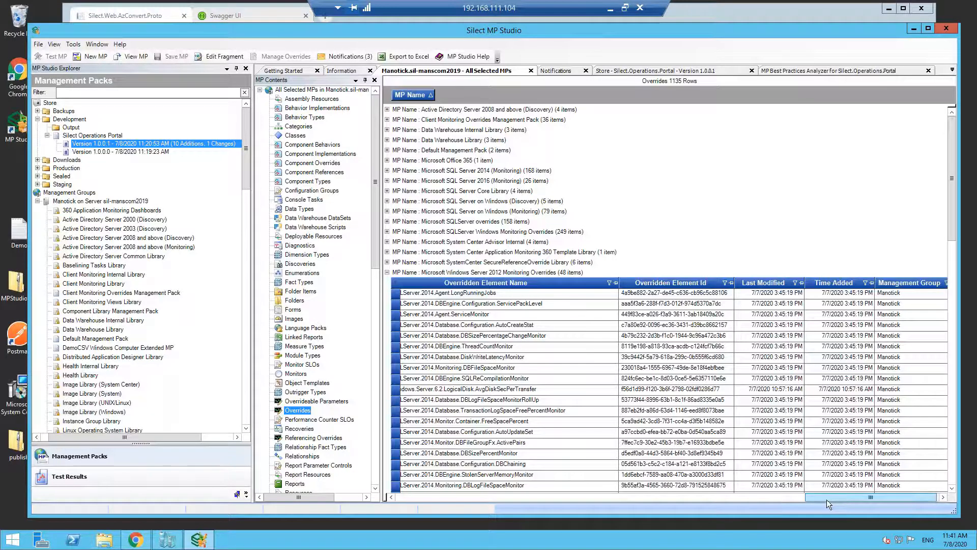
{"action": "left_click_drag", "start_coordinate": [811, 499], "coordinate": [403, 506]}
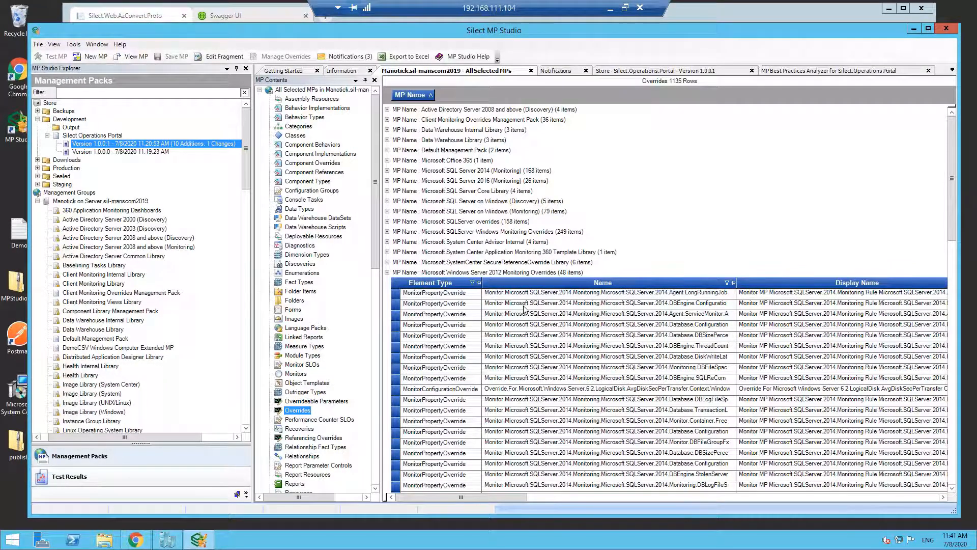
{"action": "left_click", "coordinate": [727, 497]}
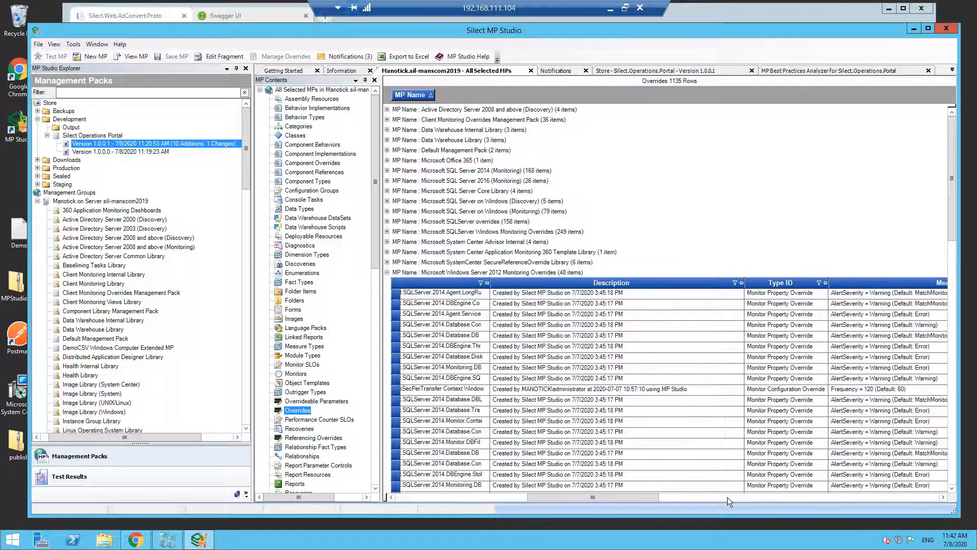
{"action": "left_click", "coordinate": [492, 497]}
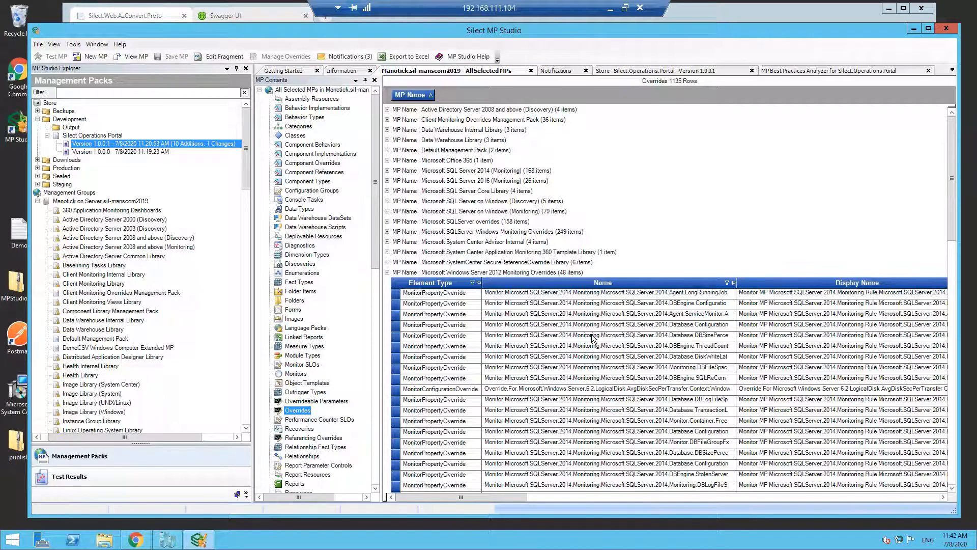
- Move the first nine Microsoft Windows Server 2012 Monitoring Overrides entries to Microsoft SQLServer Windows Monitoring Overrides in the Manotick management group
{"action": "scroll", "coordinate": [593, 337], "scroll_direction": "down", "scroll_amount": 3}
{"action": "left_click_drag", "start_coordinate": [432, 262], "coordinate": [439, 348]}
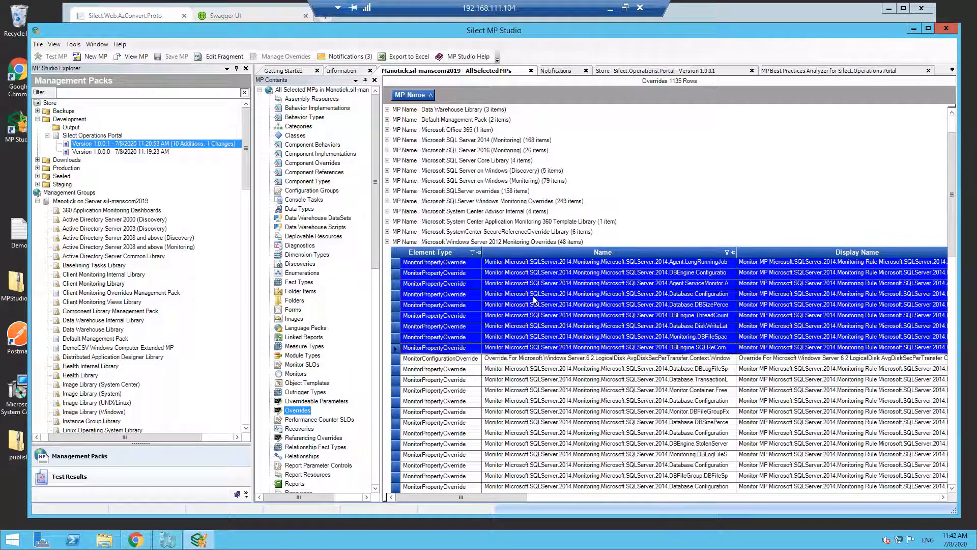
{"action": "right_click", "coordinate": [533, 292]}
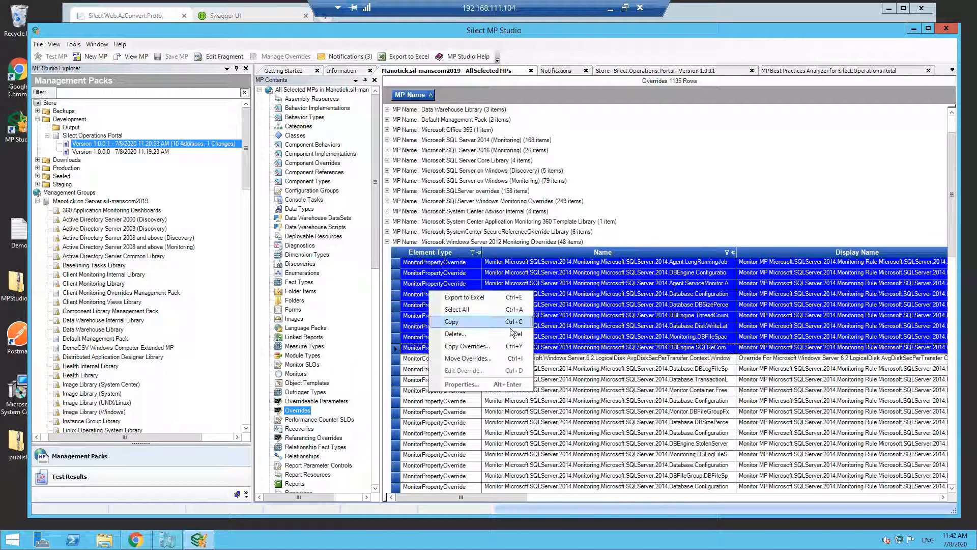
{"action": "left_click", "coordinate": [503, 359]}
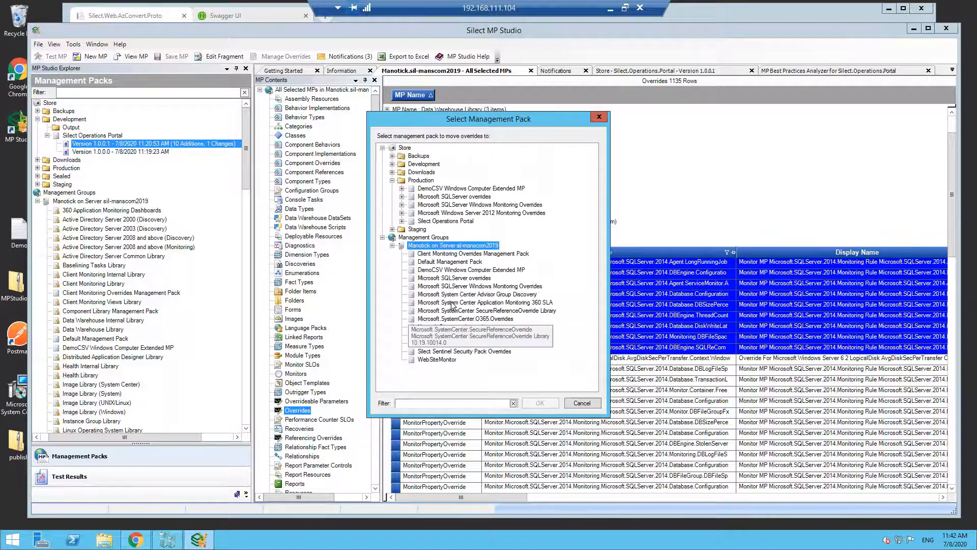
{"action": "left_click", "coordinate": [473, 288]}
{"action": "left_click", "coordinate": [540, 403]}
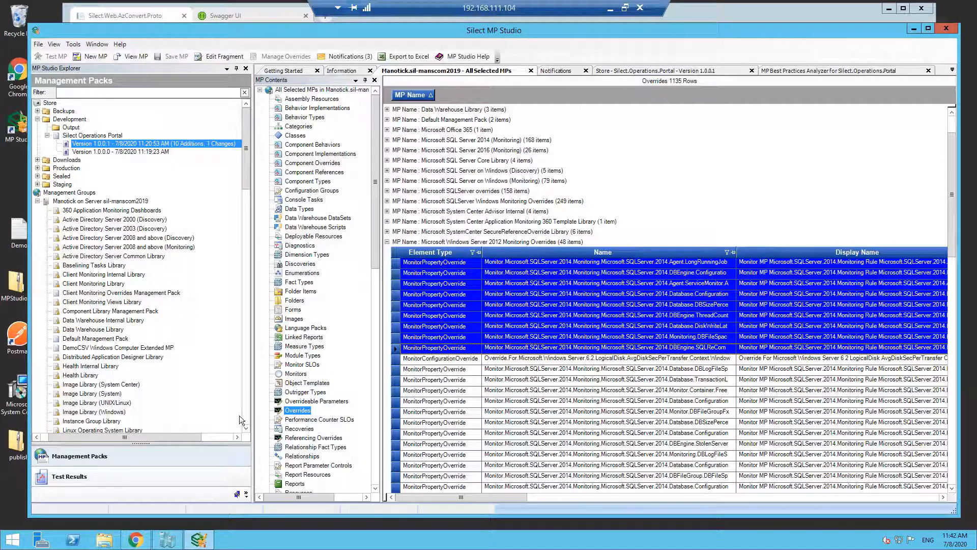
- In the restricted session, open version 1.0.0.8 of Microsoft Windows Server 2012 Monitoring Overrides from the Production folder and view its overrides
{"action": "left_click", "coordinate": [252, 217]}
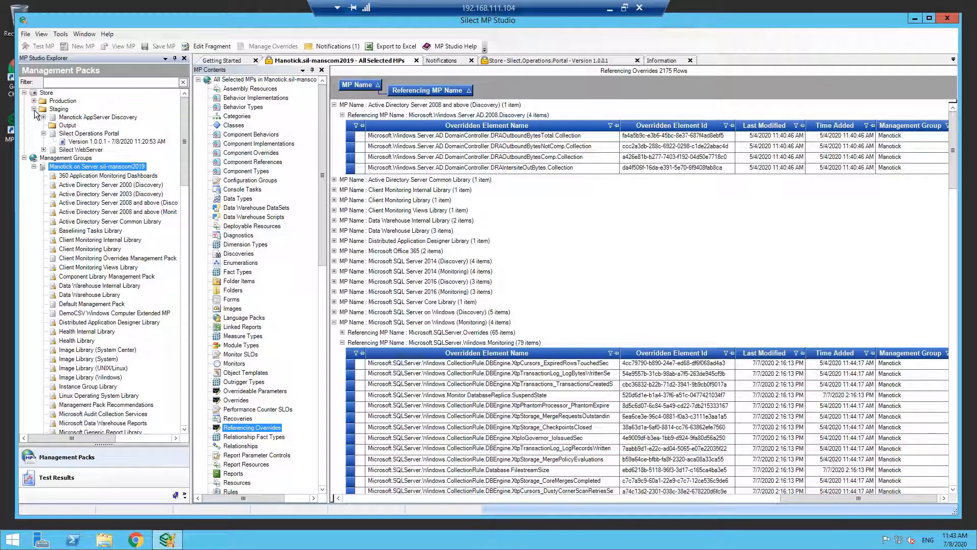
{"action": "left_click", "coordinate": [34, 109]}
{"action": "left_click", "coordinate": [33, 100]}
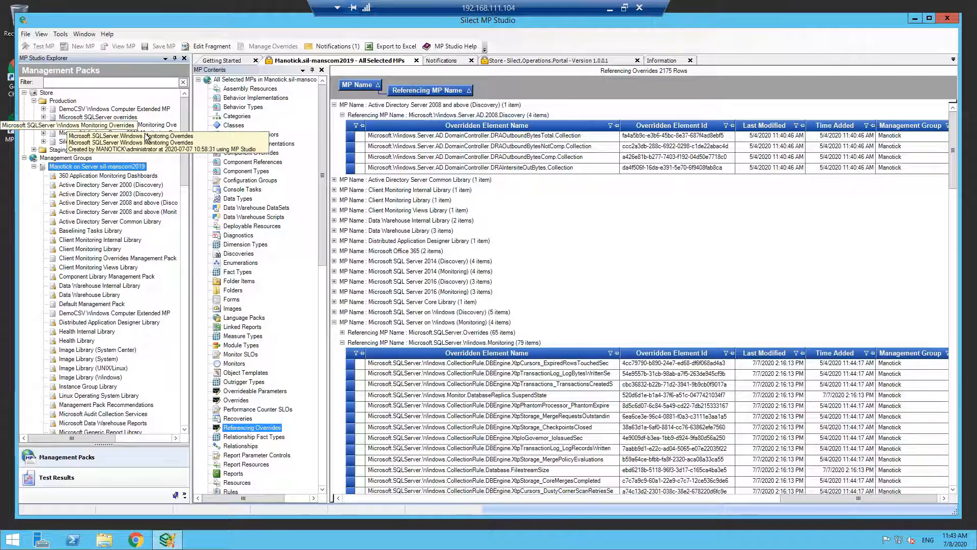
{"action": "double_click", "coordinate": [148, 134]}
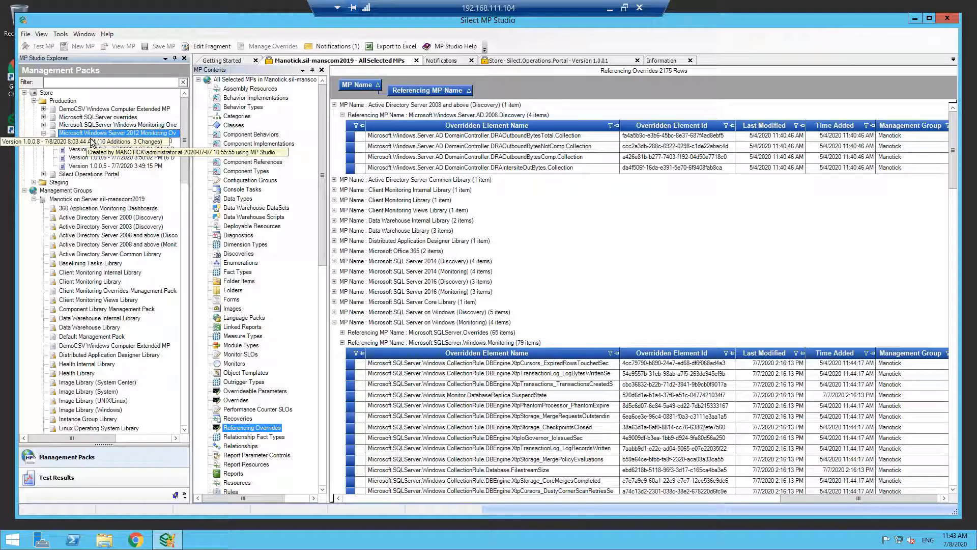
{"action": "left_click", "coordinate": [115, 140]}
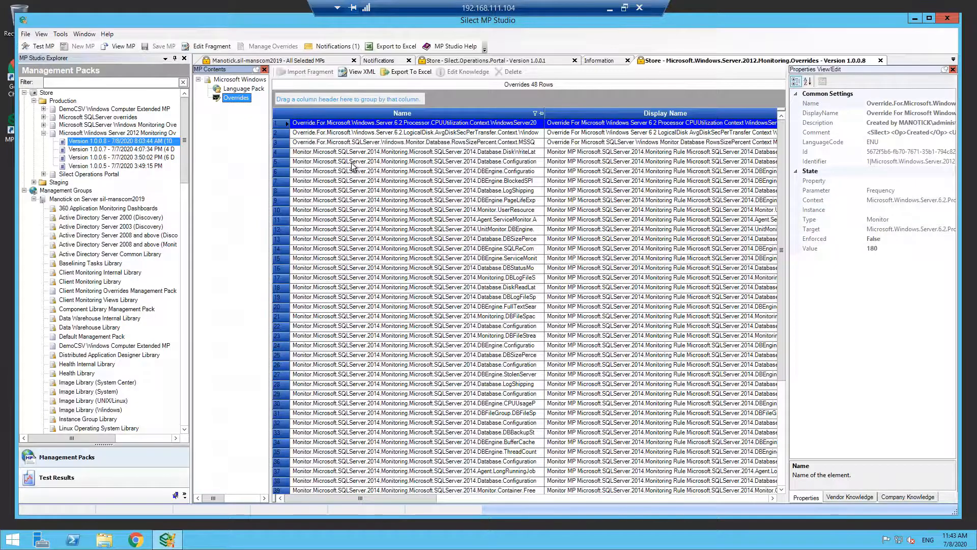
- Select a block of SQL Server 2014 monitoring overrides in version 1.0.0.8 and check which actions are available for them
{"action": "left_click_drag", "start_coordinate": [352, 152], "coordinate": [330, 345]}
{"action": "right_click", "coordinate": [364, 236]}
{"action": "left_click", "coordinate": [540, 461]}
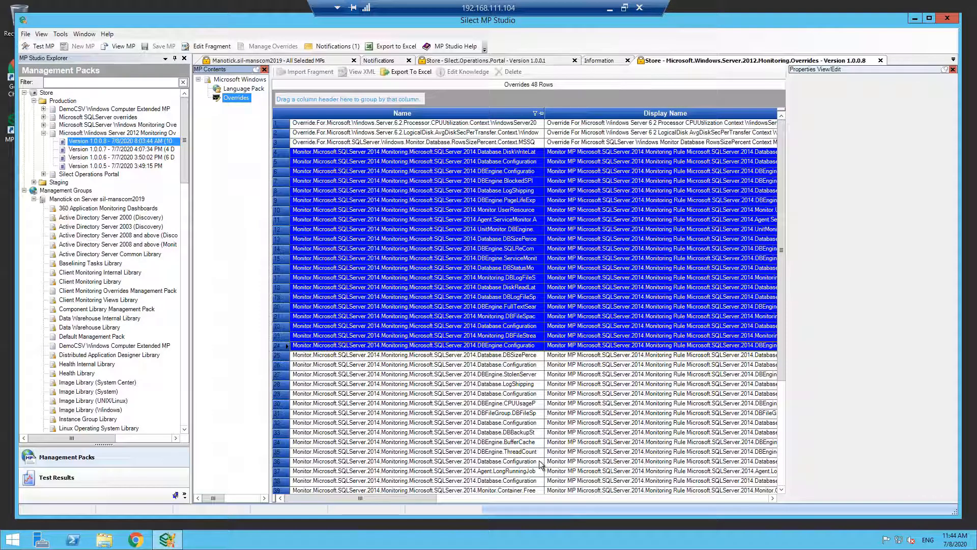
{"action": "left_click", "coordinate": [540, 461]}
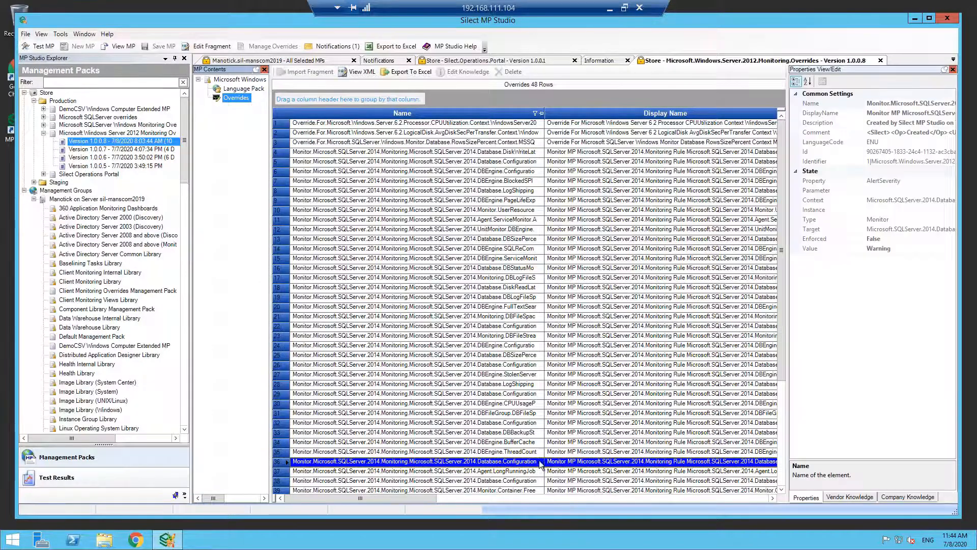
- Open version 1.0.0.3 of Microsoft SQLServer Windows Monitoring Overrides from the Production folder and view its overrides
{"action": "double_click", "coordinate": [141, 125]}
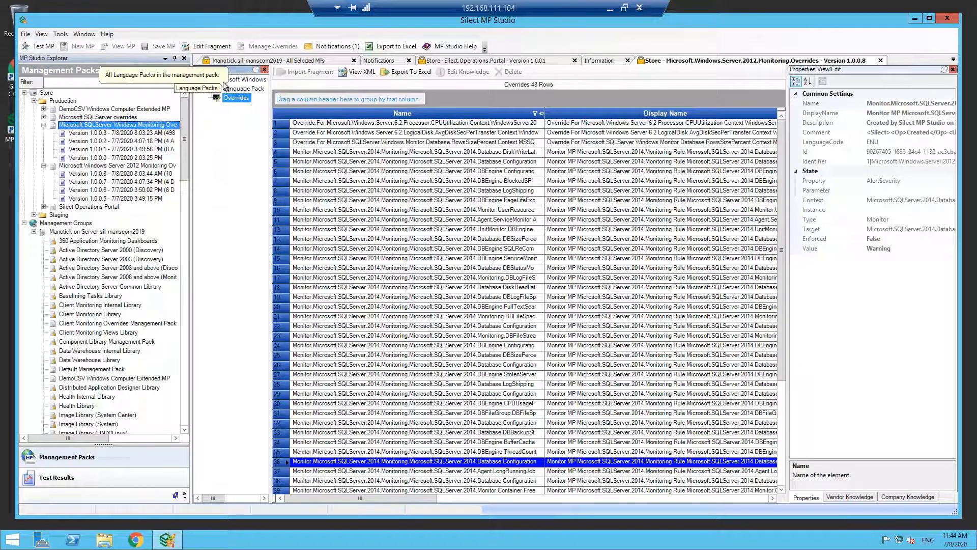
{"action": "left_click", "coordinate": [147, 166]}
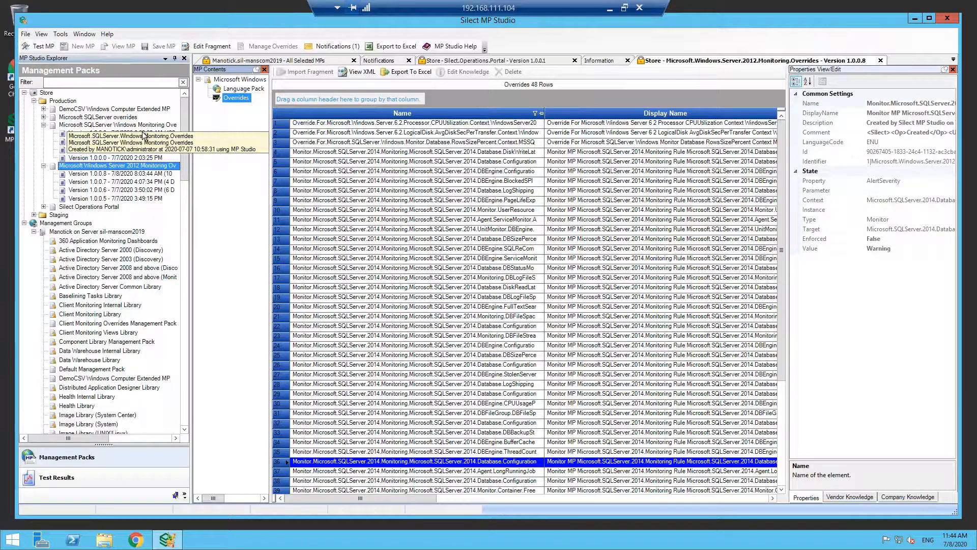
{"action": "left_click", "coordinate": [141, 133]}
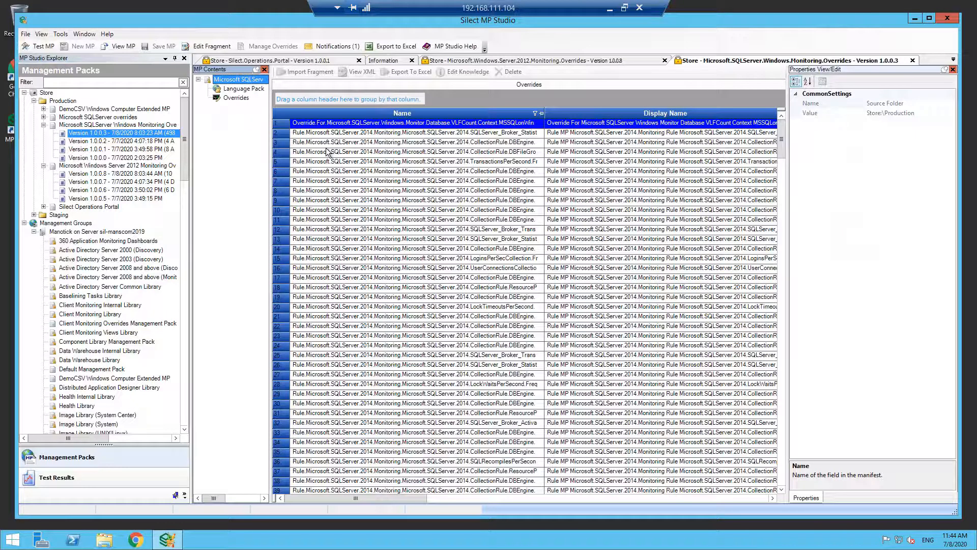
- Select several overrides in the SQLServer Windows Monitoring Overrides version and check which actions are available for them
{"action": "left_click_drag", "start_coordinate": [327, 152], "coordinate": [340, 199]}
{"action": "right_click", "coordinate": [340, 196]}
{"action": "left_click", "coordinate": [385, 217]}
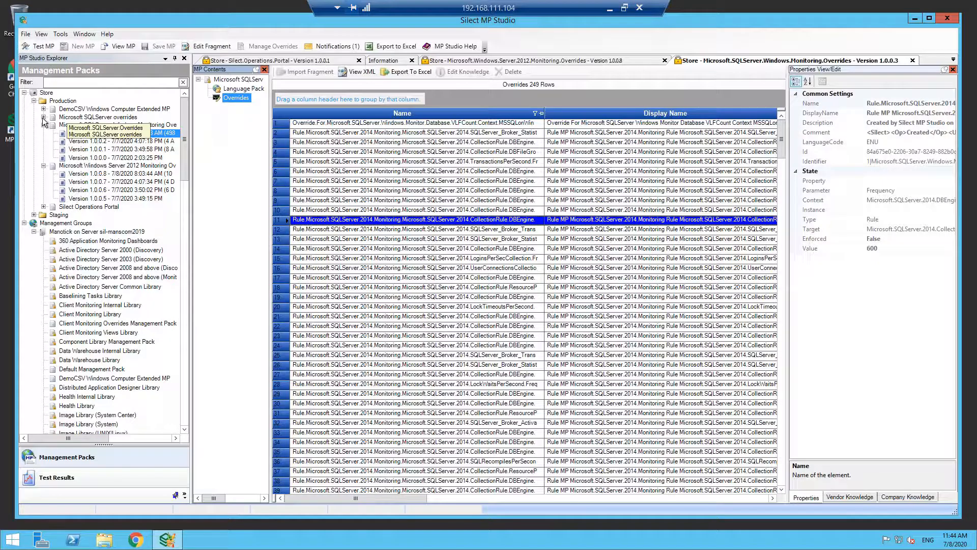
- View version 1.0.0.5 of the Microsoft SQLServer overrides management pack in the Production folder
{"action": "right_click", "coordinate": [149, 126]}
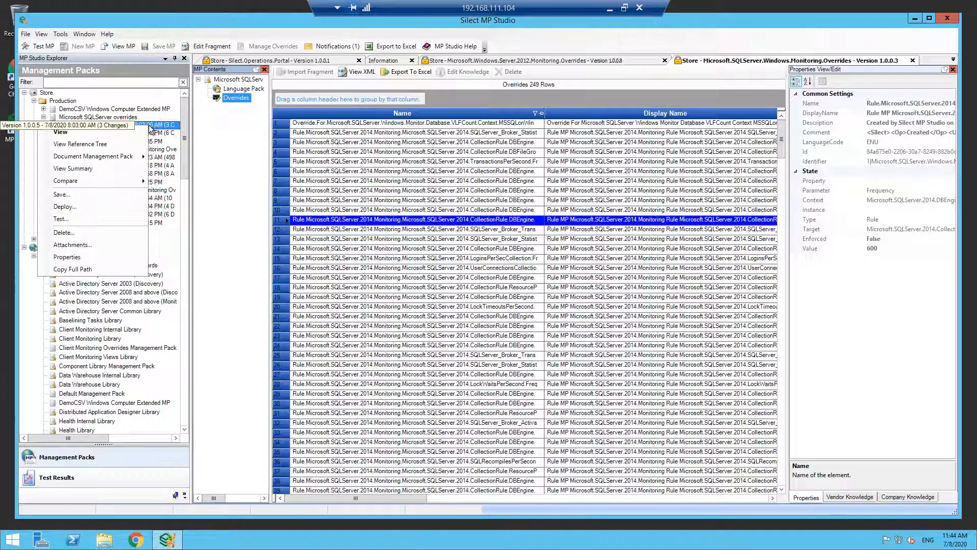
{"action": "left_click", "coordinate": [110, 137]}
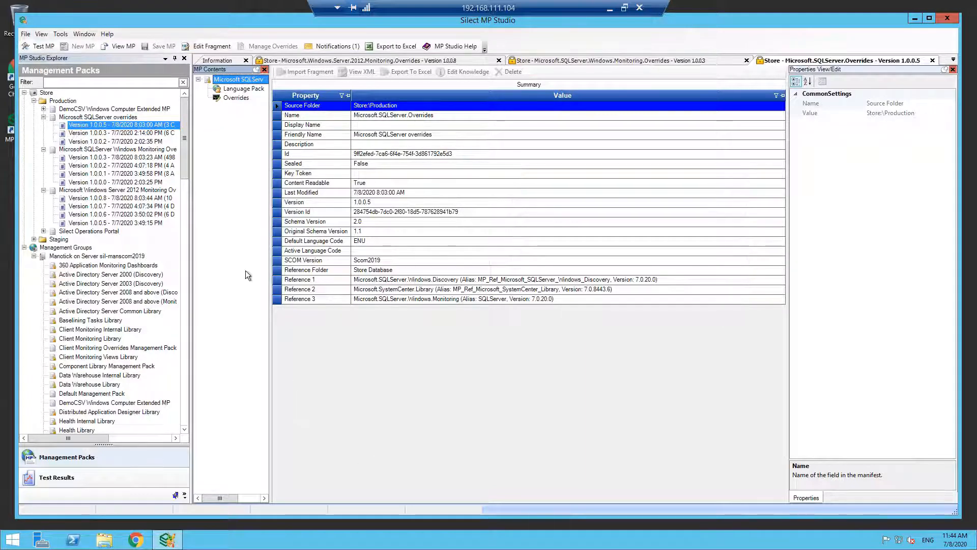
- Check which actions are available for the Manotick management group in the restricted session
{"action": "right_click", "coordinate": [111, 258]}
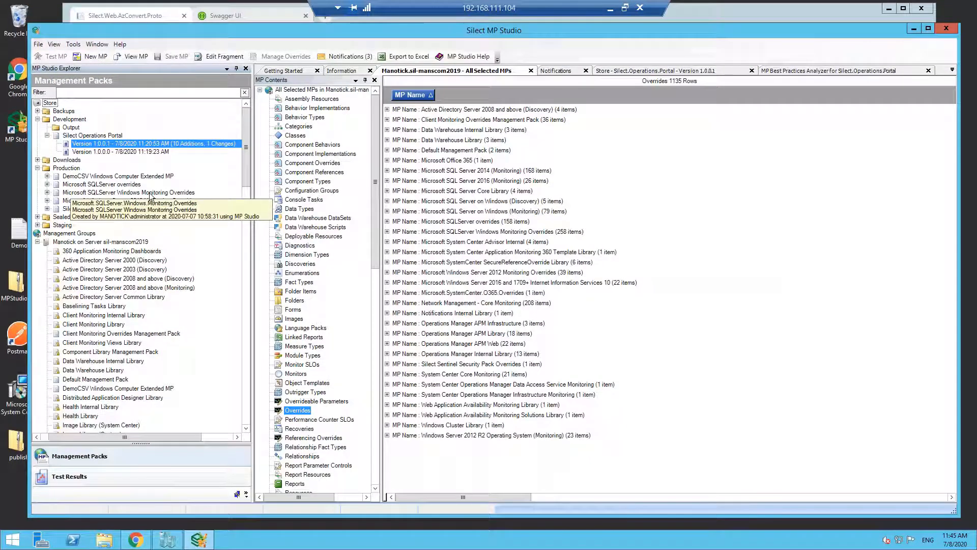
- In the full-access session, open version 1.0.0.8 of Microsoft Windows Server 2012 Monitoring Overrides from the Production folder for viewing and editing
{"action": "left_click", "coordinate": [178, 200]}
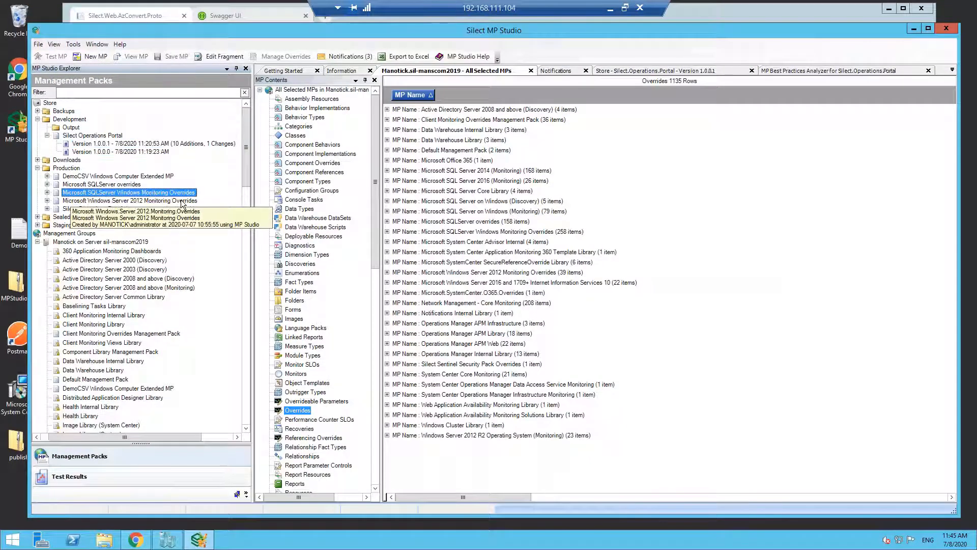
{"action": "double_click", "coordinate": [182, 201]}
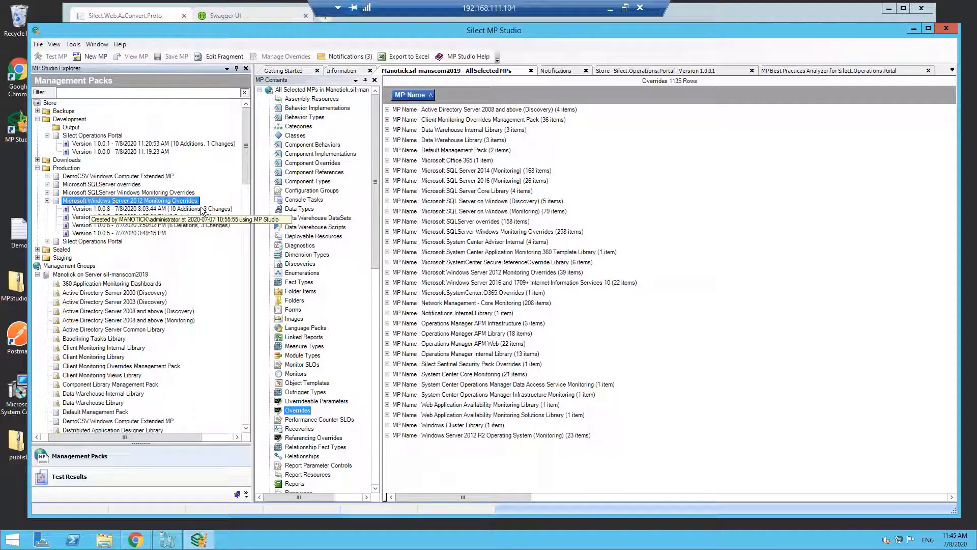
{"action": "left_click", "coordinate": [175, 209]}
{"action": "right_click", "coordinate": [176, 210]}
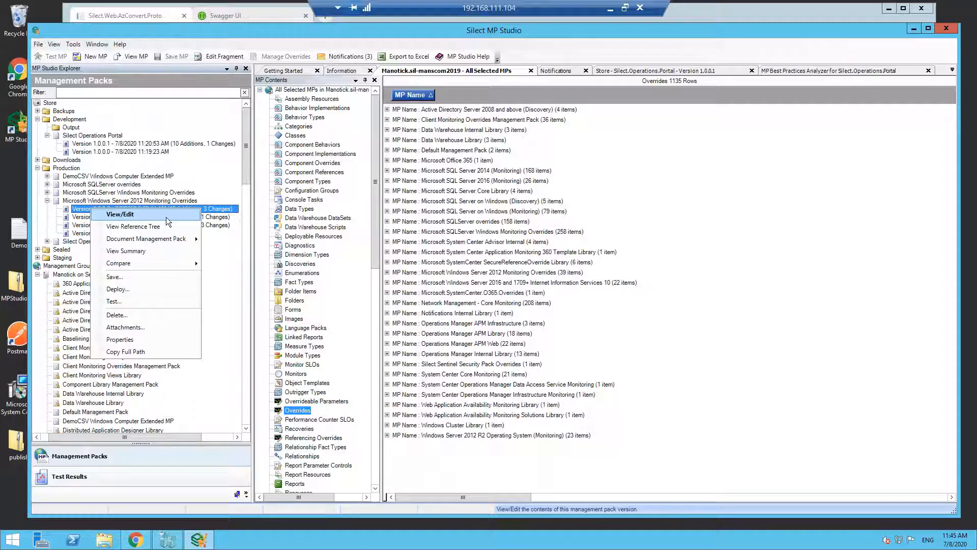
{"action": "left_click", "coordinate": [166, 215]}
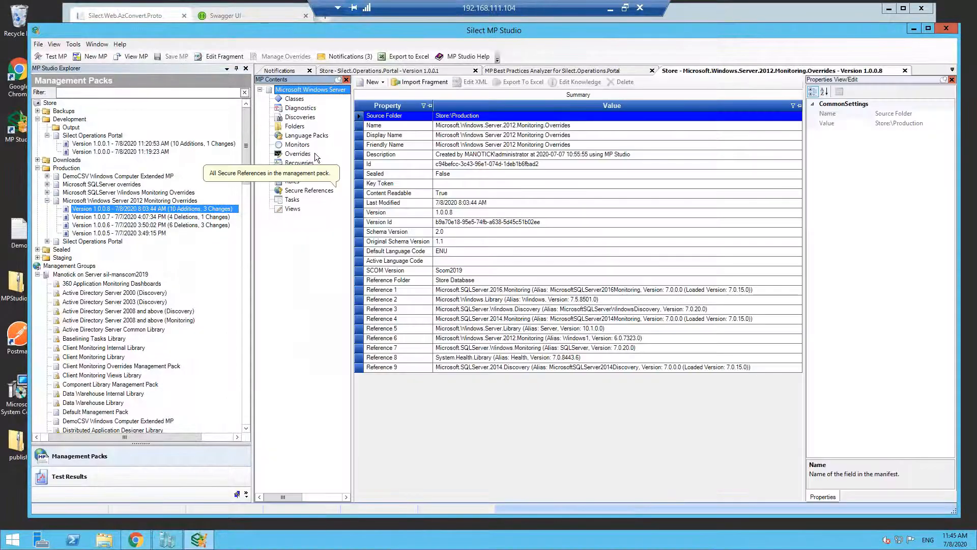
- List the overrides of the opened version, select a block of SQL Server 2014 monitoring overrides and check the available copy and move actions
{"action": "left_click", "coordinate": [314, 152]}
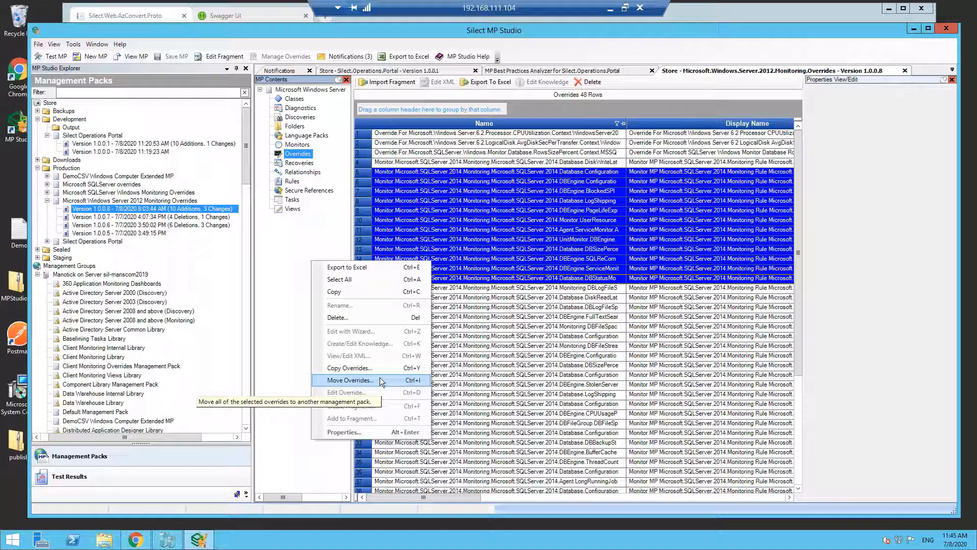
{"action": "left_click", "coordinate": [167, 276]}
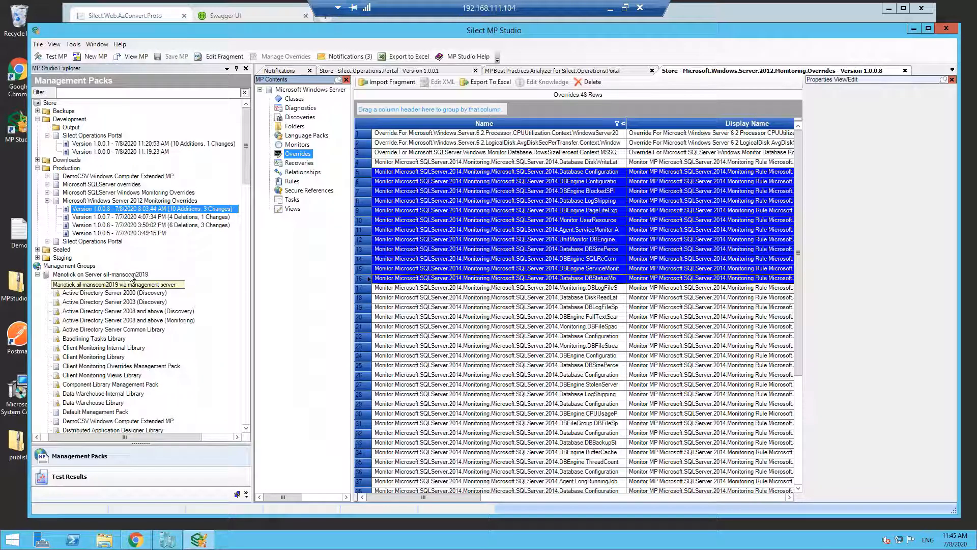
- Start generating overrides for the Manotick management group, choosing the SQL Server 2014, SQL Server 2016 and SQL Server on Windows monitoring management packs
{"action": "right_click", "coordinate": [132, 277]}
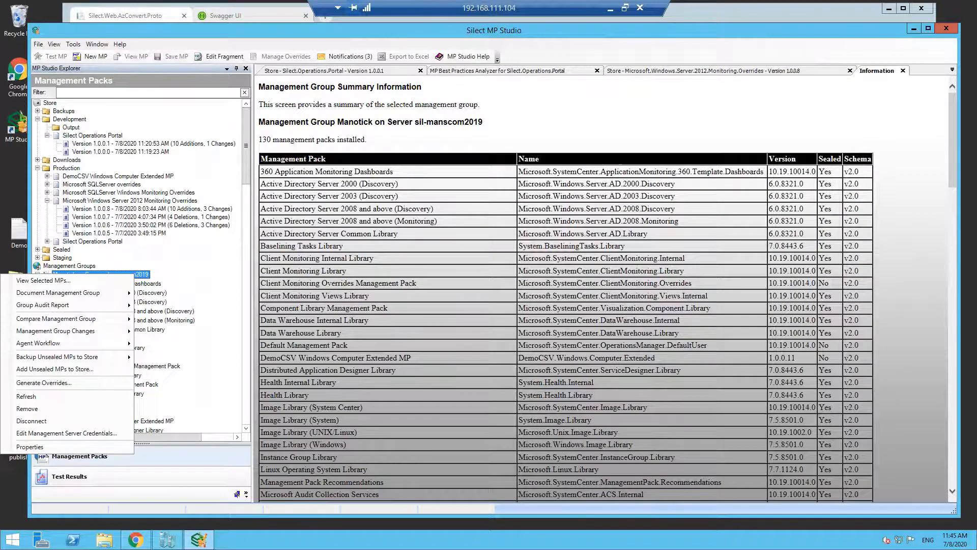
{"action": "left_click", "coordinate": [44, 382]}
{"action": "left_click", "coordinate": [422, 278]}
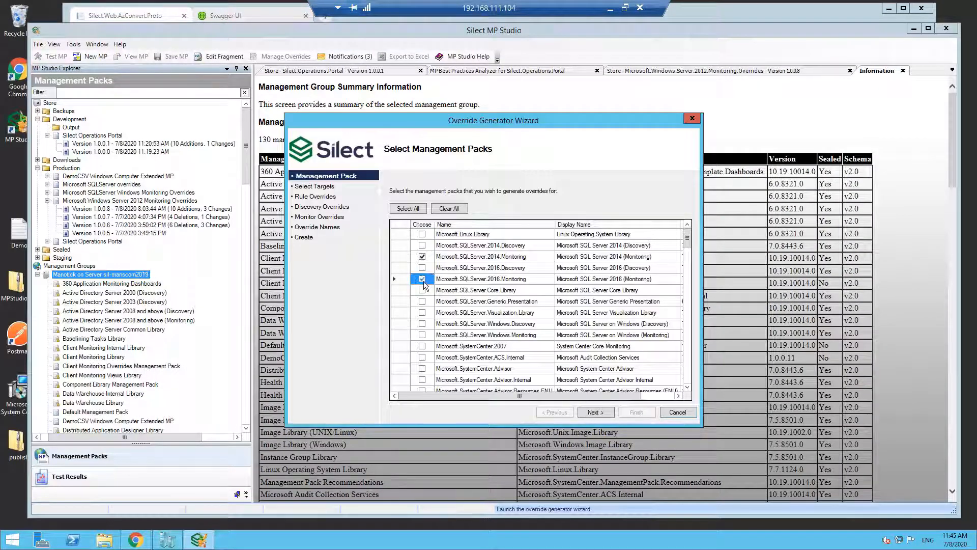
{"action": "left_click", "coordinate": [422, 334]}
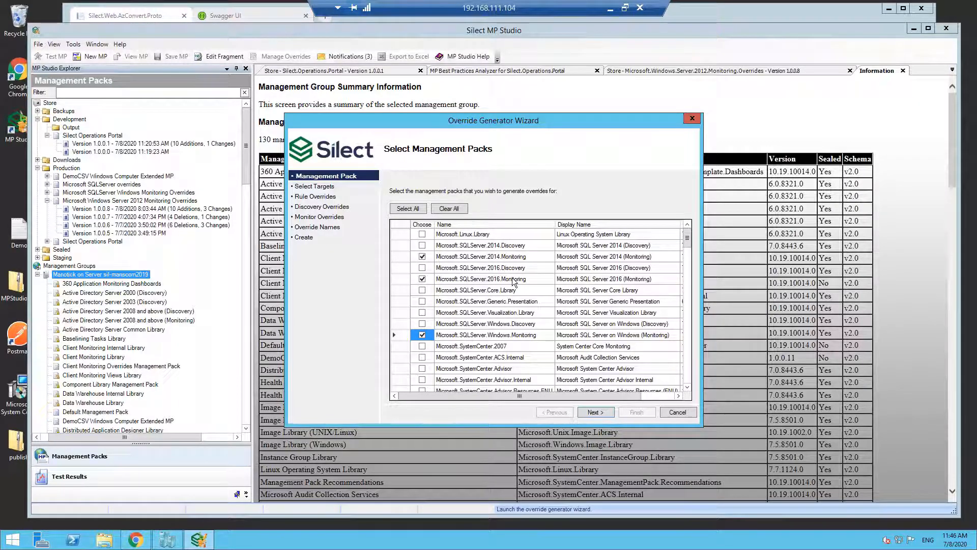
{"action": "left_click", "coordinate": [599, 414]}
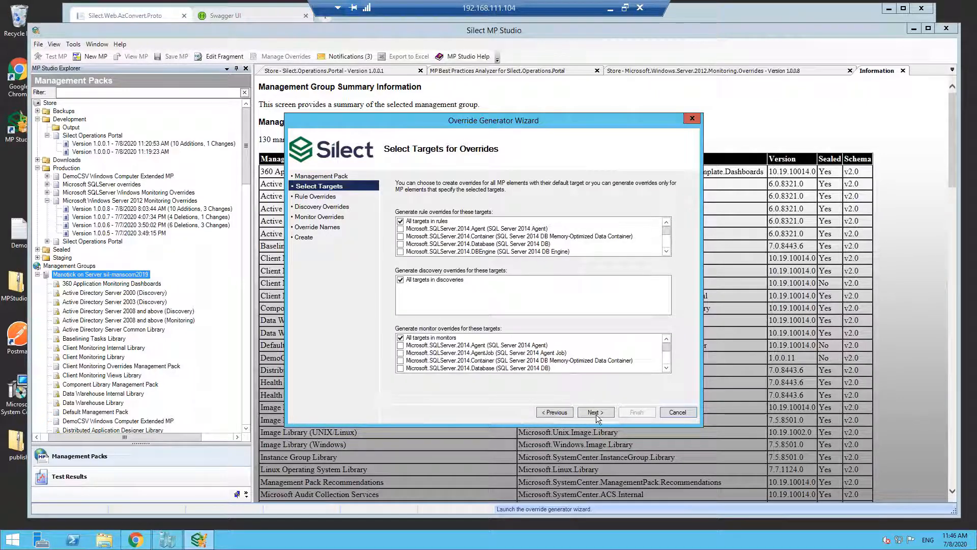
- Keep all targets for the generated overrides, leave every rule override unselected, and proceed to the monitor overrides
{"action": "left_click", "coordinate": [597, 413]}
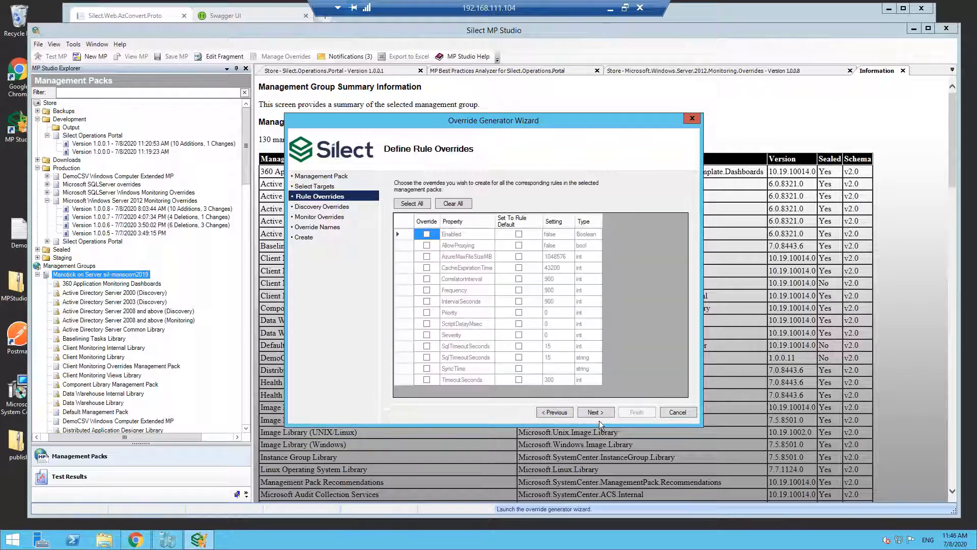
{"action": "left_click", "coordinate": [427, 234]}
{"action": "left_click", "coordinate": [427, 234]}
{"action": "left_click", "coordinate": [591, 410]}
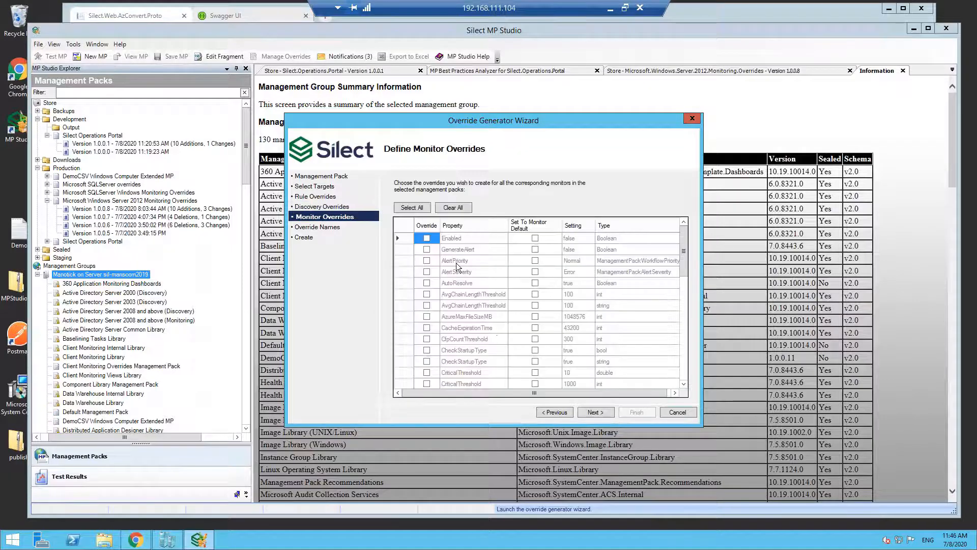
- Try a monitor override that sets GenerateAlert to true for the chosen packs, and cancel the Override Generator Wizard
{"action": "left_click", "coordinate": [426, 249]}
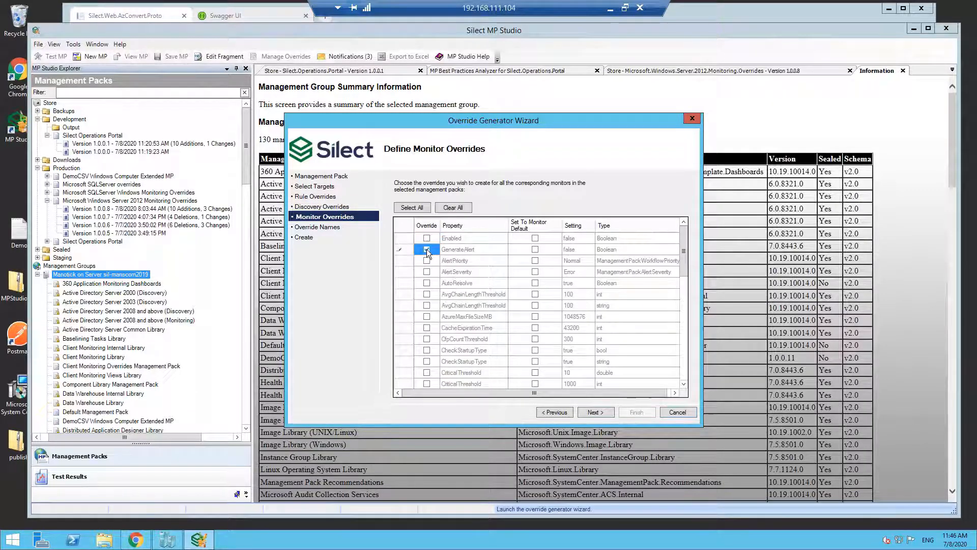
{"action": "left_click", "coordinate": [578, 251]}
{"action": "left_click", "coordinate": [535, 248]}
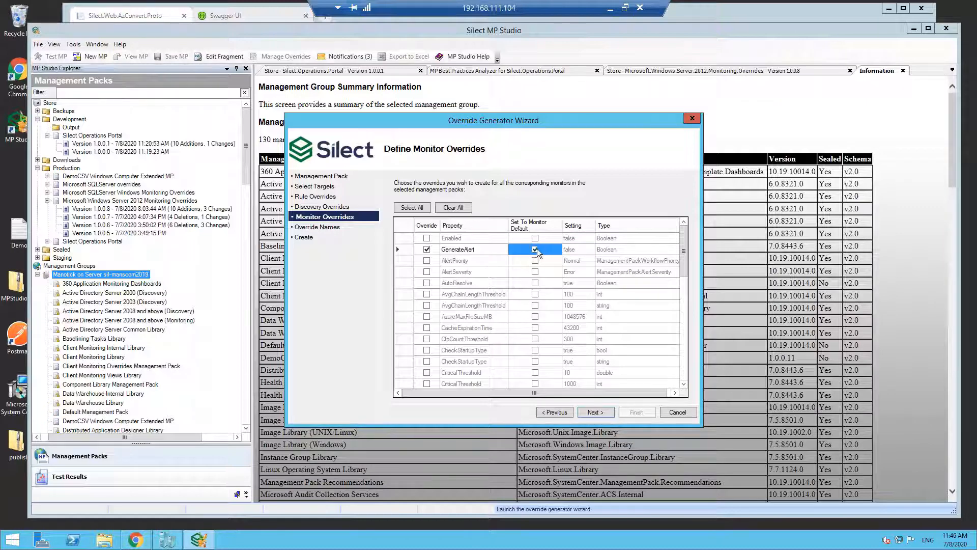
{"action": "left_click", "coordinate": [573, 249]}
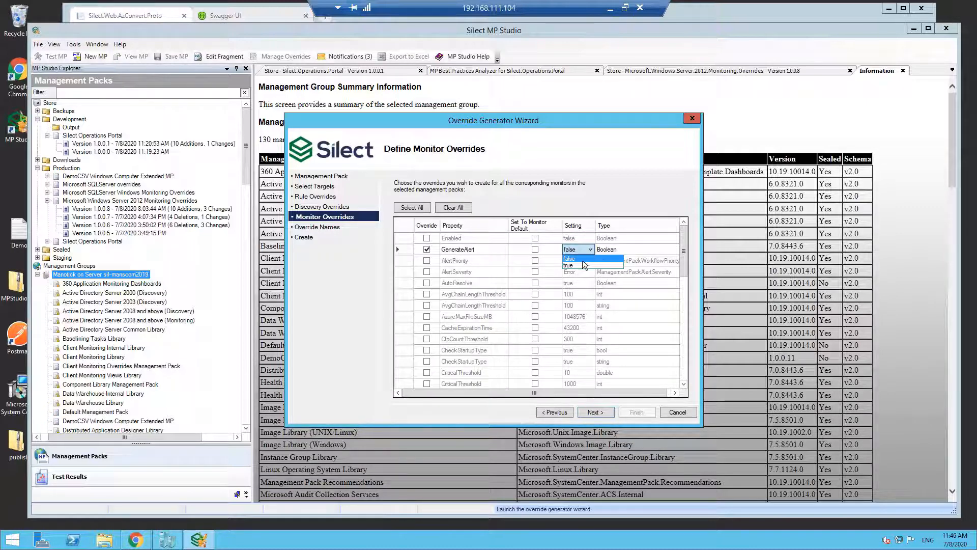
{"action": "left_click", "coordinate": [581, 265]}
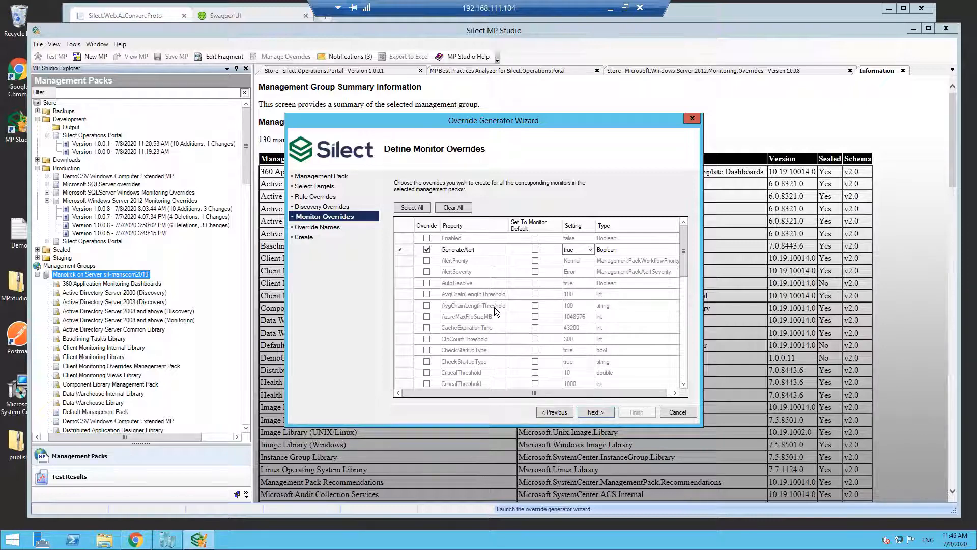
{"action": "left_click", "coordinate": [682, 414]}
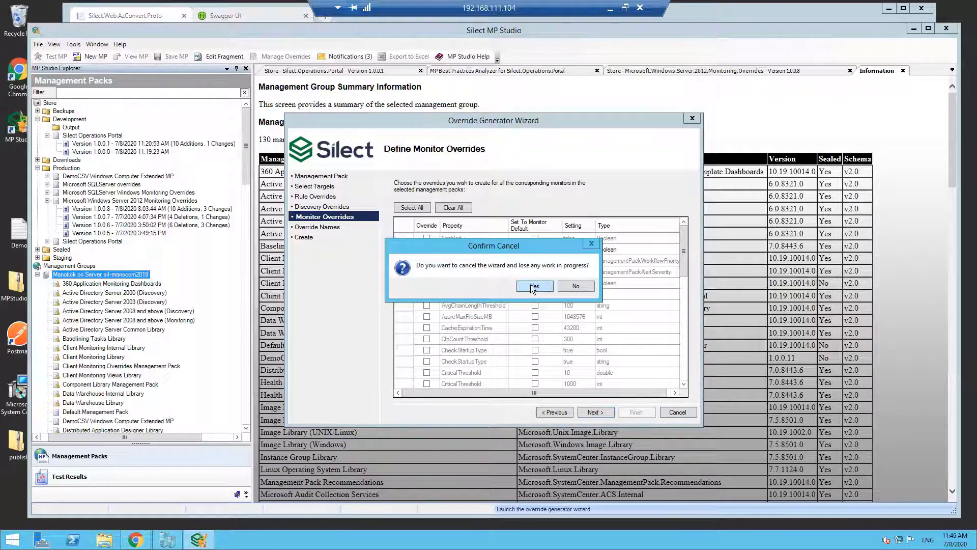
{"action": "left_click", "coordinate": [532, 286]}
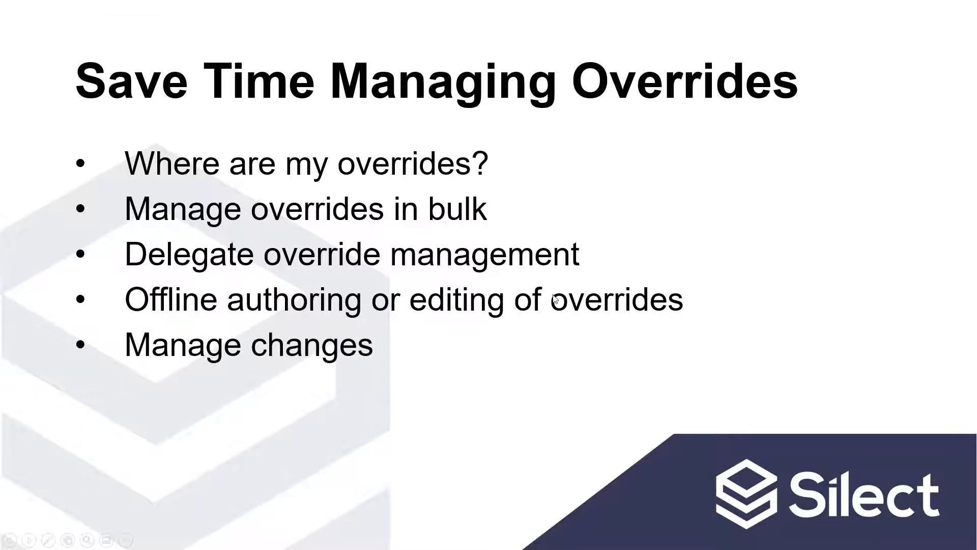
{"action": "key", "text": "Right"}
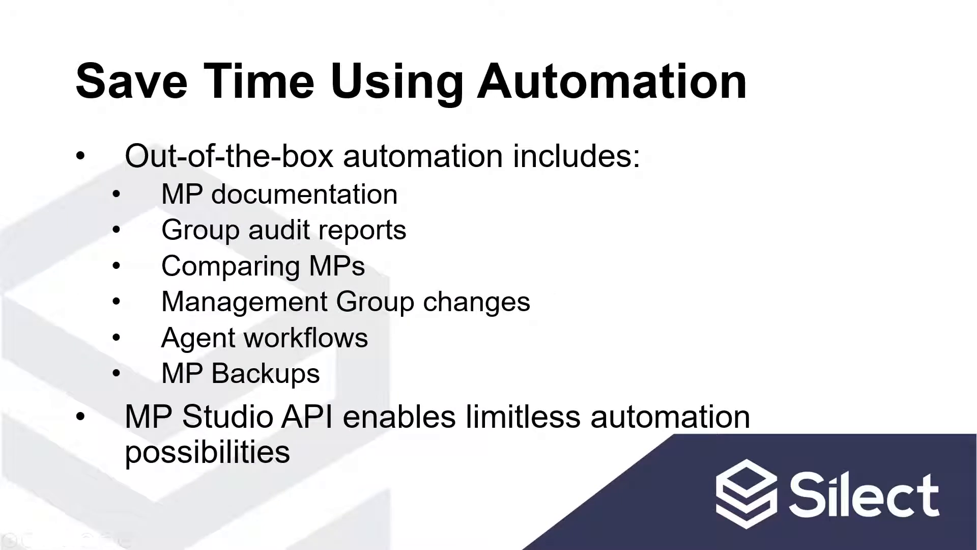